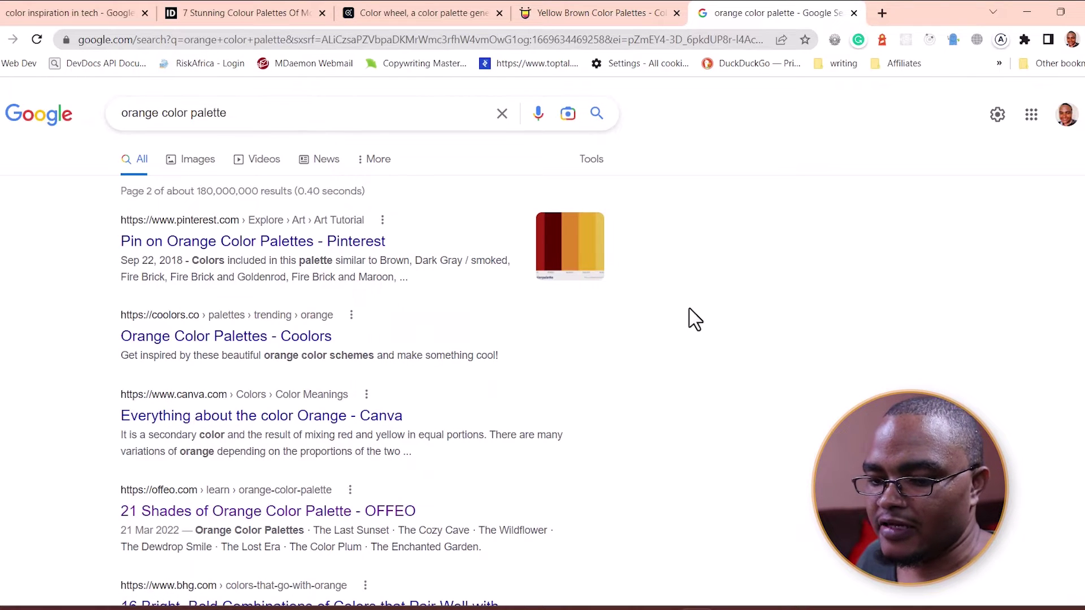
Step: Look over the second page of results for "orange color palette" and return to results page 1
{"action": "scroll", "coordinate": [699, 341], "scroll_direction": "down", "scroll_amount": 2}
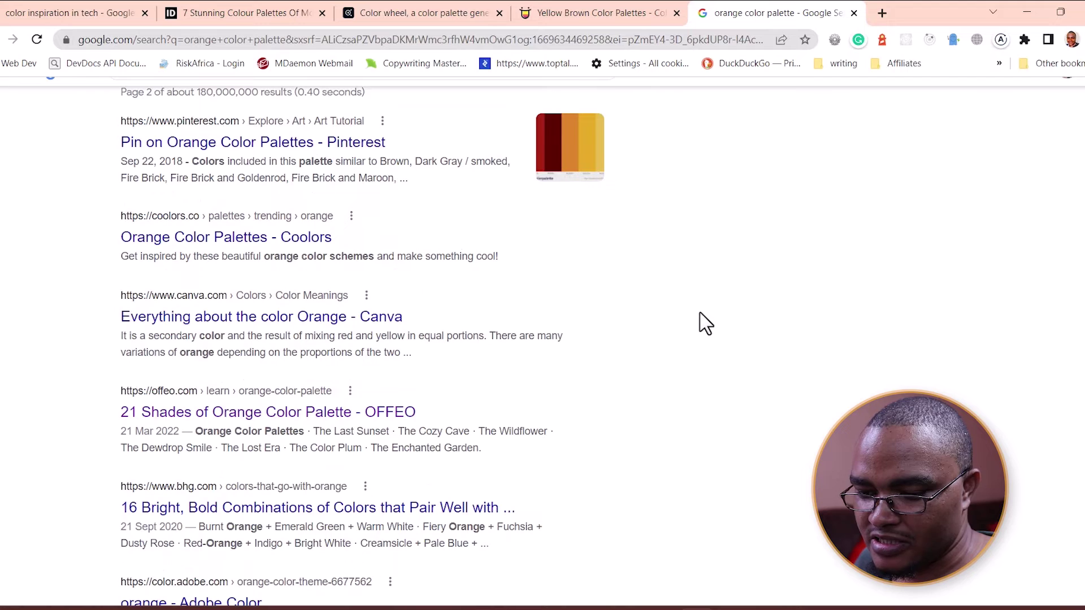
{"action": "scroll", "coordinate": [706, 323], "scroll_direction": "up", "scroll_amount": 2}
{"action": "scroll", "coordinate": [706, 324], "scroll_direction": "down", "scroll_amount": 15}
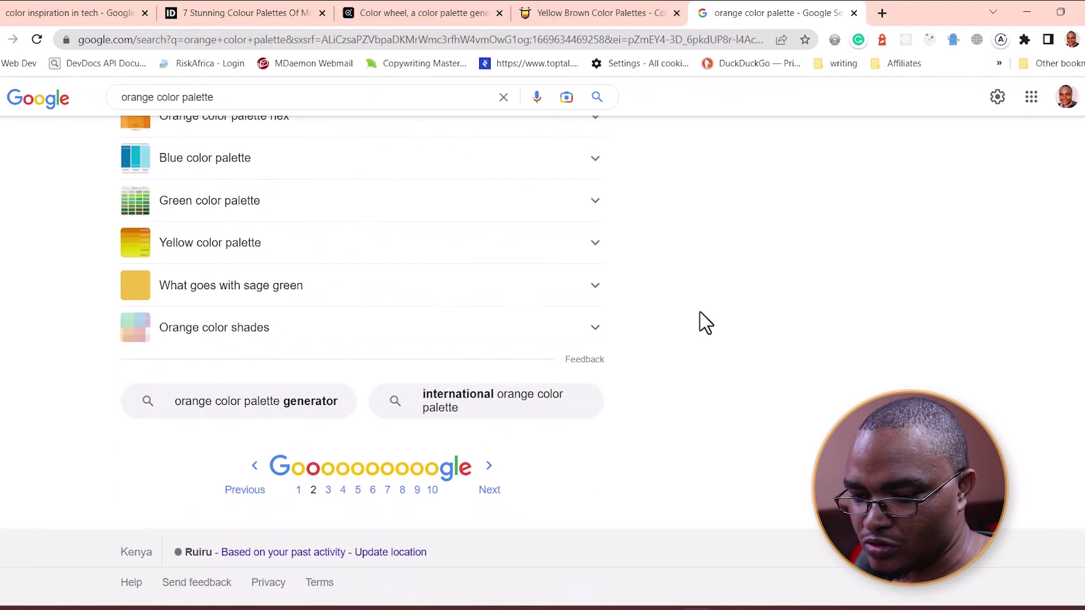
{"action": "left_click", "coordinate": [298, 490]}
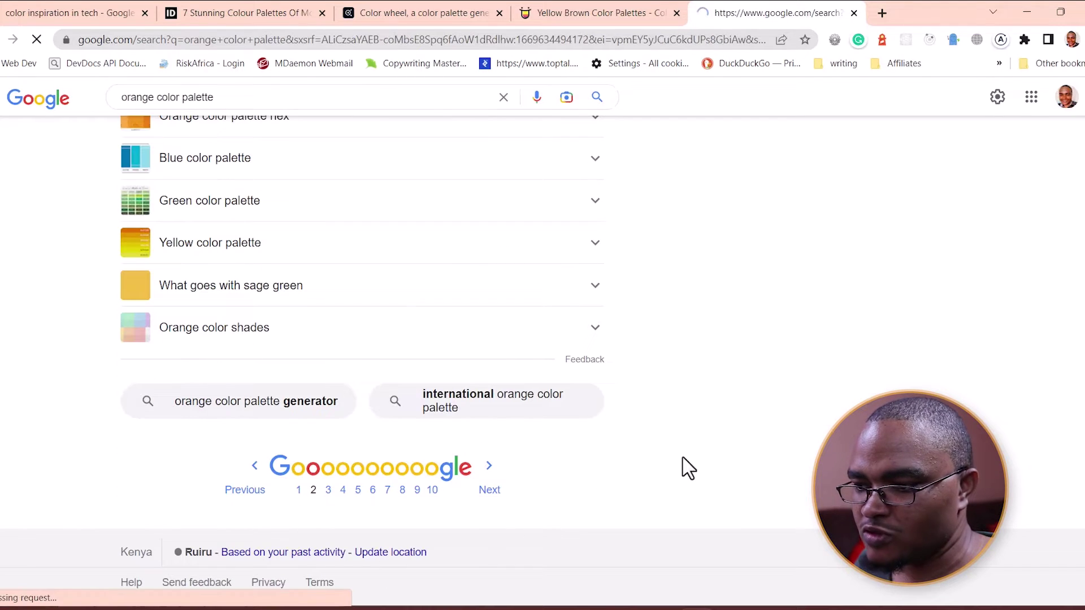
Step: Examine the image previews and site listings on the first results page for sources of orange color palettes
{"action": "scroll", "coordinate": [688, 468], "scroll_direction": "down", "scroll_amount": 2}
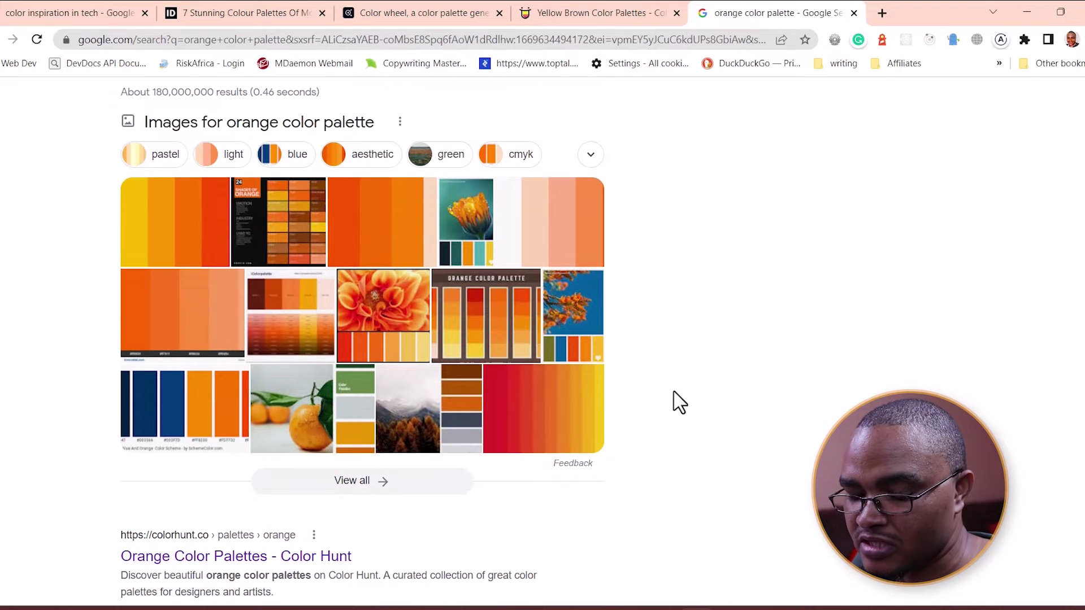
{"action": "scroll", "coordinate": [680, 403], "scroll_direction": "up", "scroll_amount": 2}
{"action": "scroll", "coordinate": [680, 402], "scroll_direction": "down", "scroll_amount": 7}
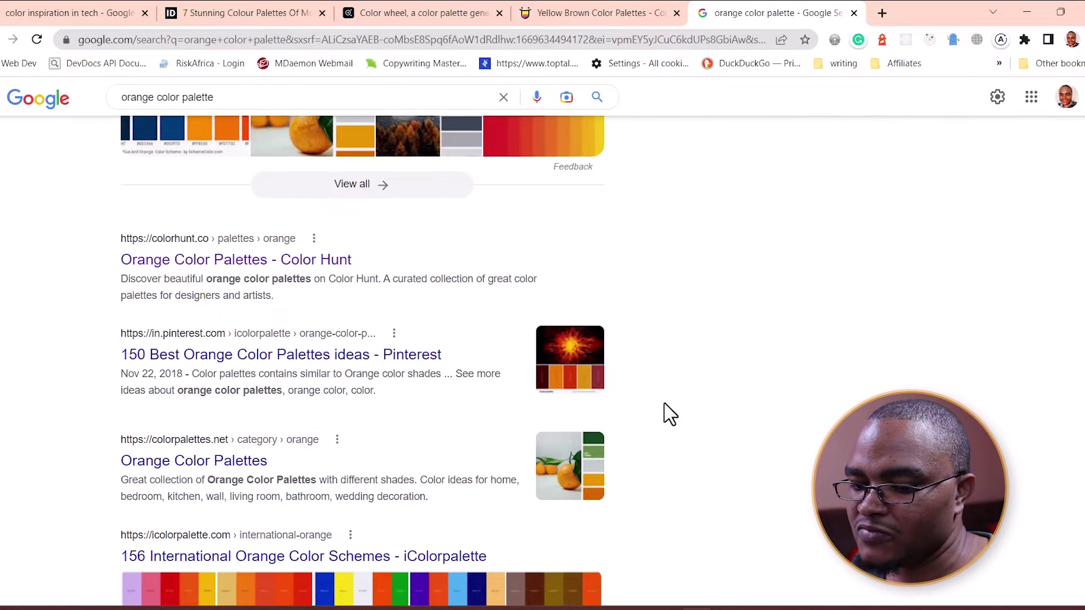
{"action": "scroll", "coordinate": [670, 414], "scroll_direction": "down", "scroll_amount": 5}
{"action": "scroll", "coordinate": [670, 414], "scroll_direction": "down", "scroll_amount": 7}
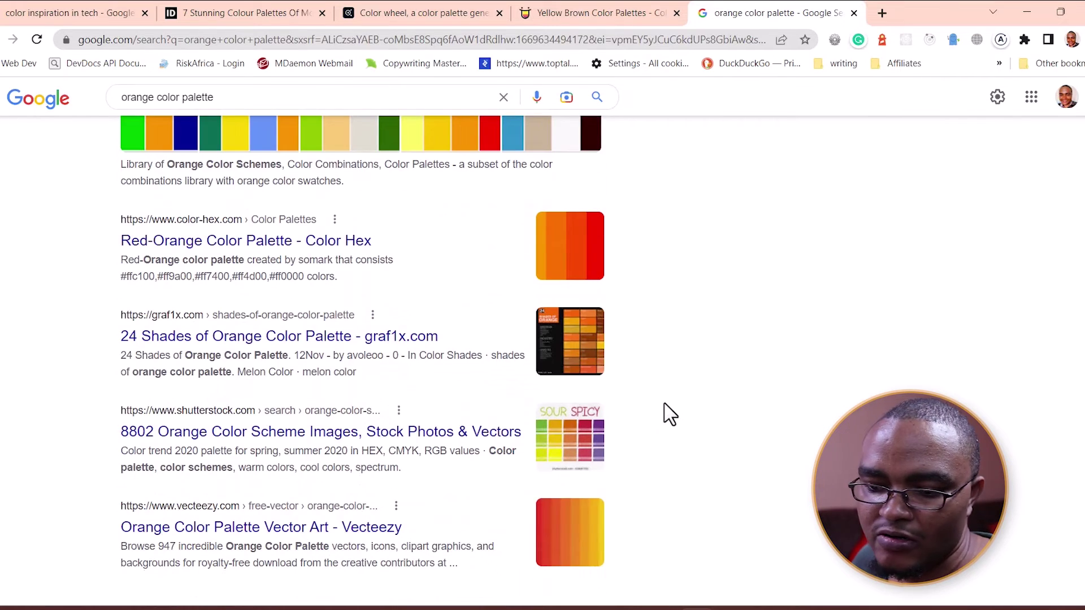
{"action": "scroll", "coordinate": [670, 414], "scroll_direction": "down", "scroll_amount": 4}
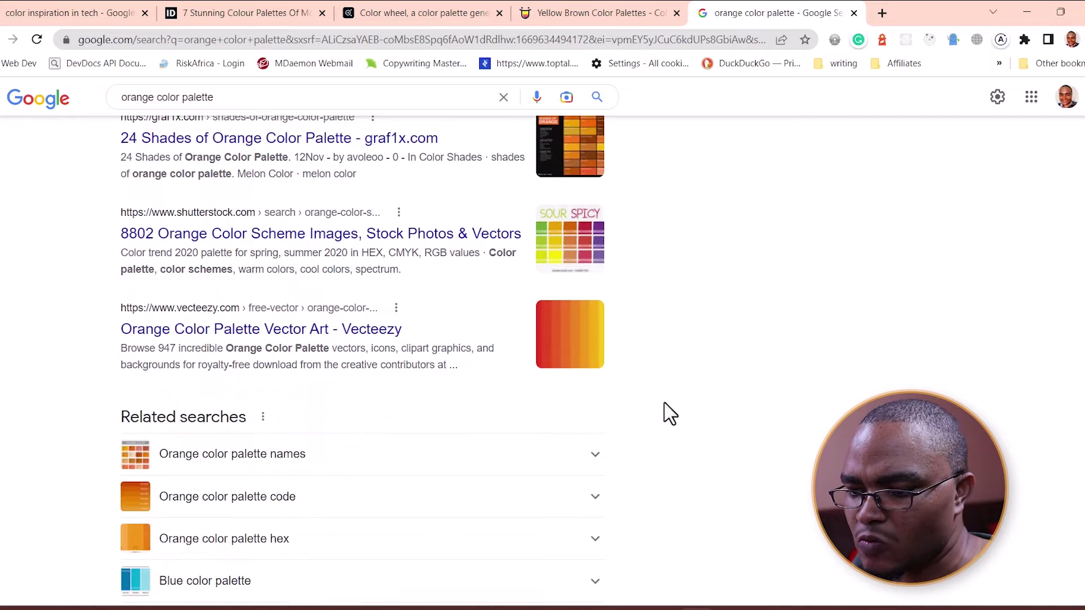
{"action": "scroll", "coordinate": [670, 414], "scroll_direction": "down", "scroll_amount": 7}
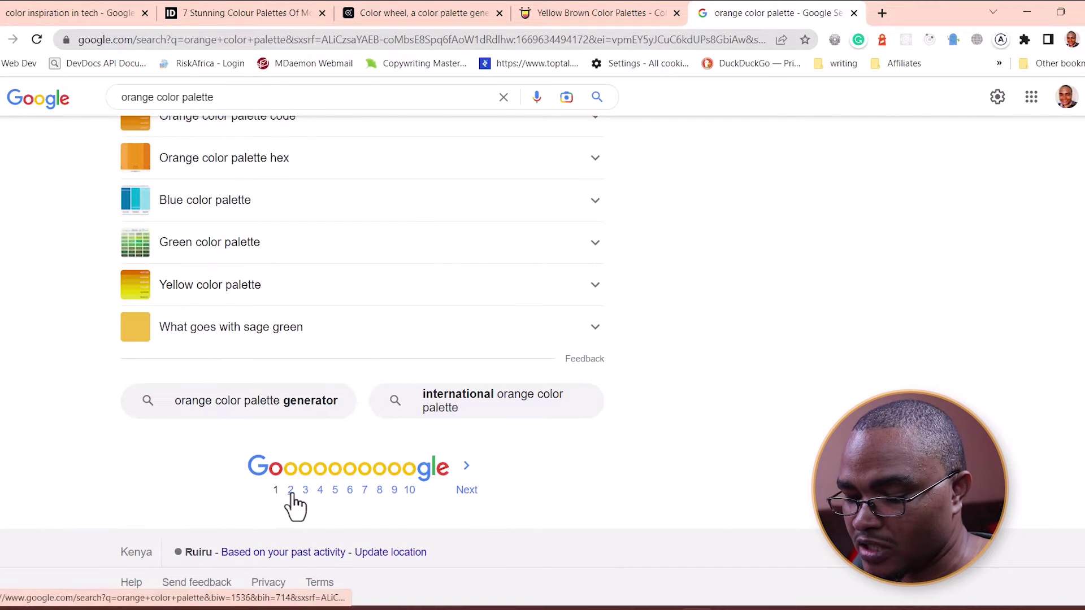
{"action": "scroll", "coordinate": [743, 428], "scroll_direction": "down", "scroll_amount": 1}
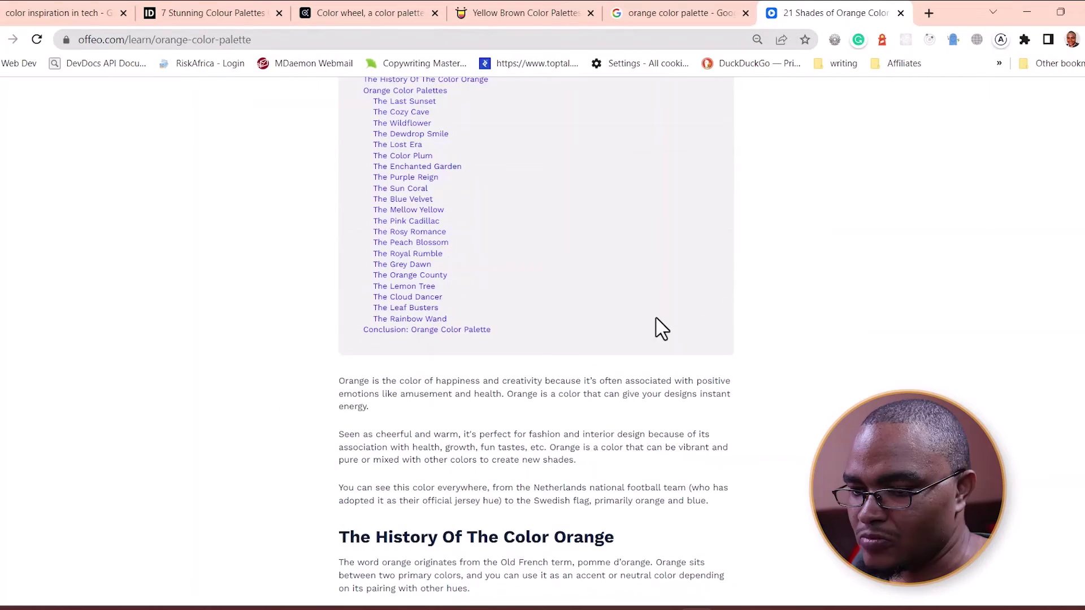
Step: Reset the zoom of the OFFEO orange color palette article to 100%
{"action": "scroll", "coordinate": [655, 328], "scroll_direction": "up", "scroll_amount": 2}
{"action": "left_click", "coordinate": [758, 40]}
{"action": "left_click", "coordinate": [782, 66]}
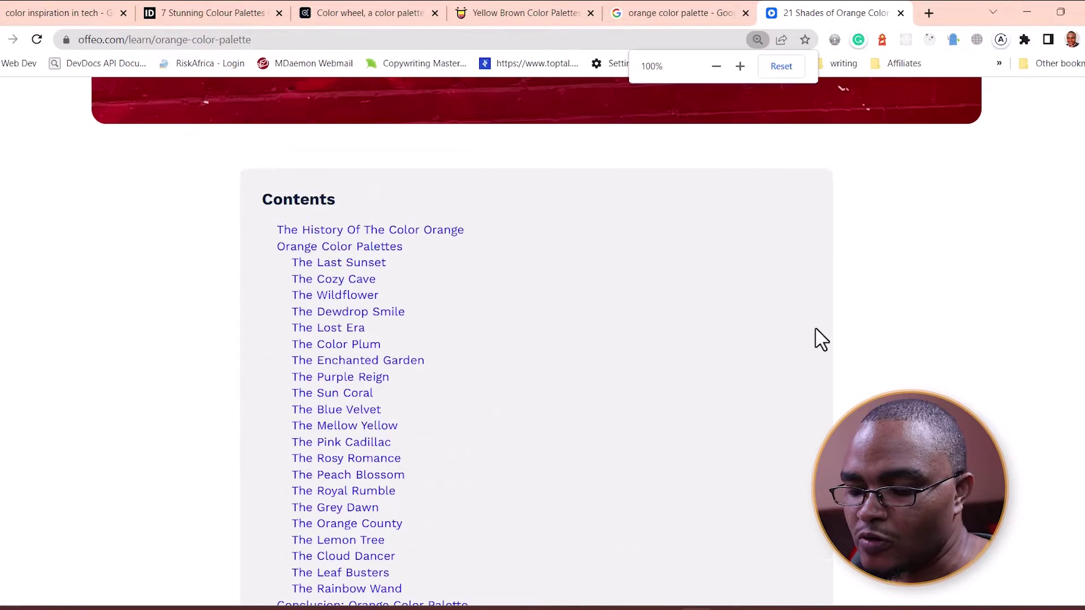
Step: Browse the article's orange palette examples down to The Lemon Tree section
{"action": "scroll", "coordinate": [612, 380], "scroll_direction": "down", "scroll_amount": 20}
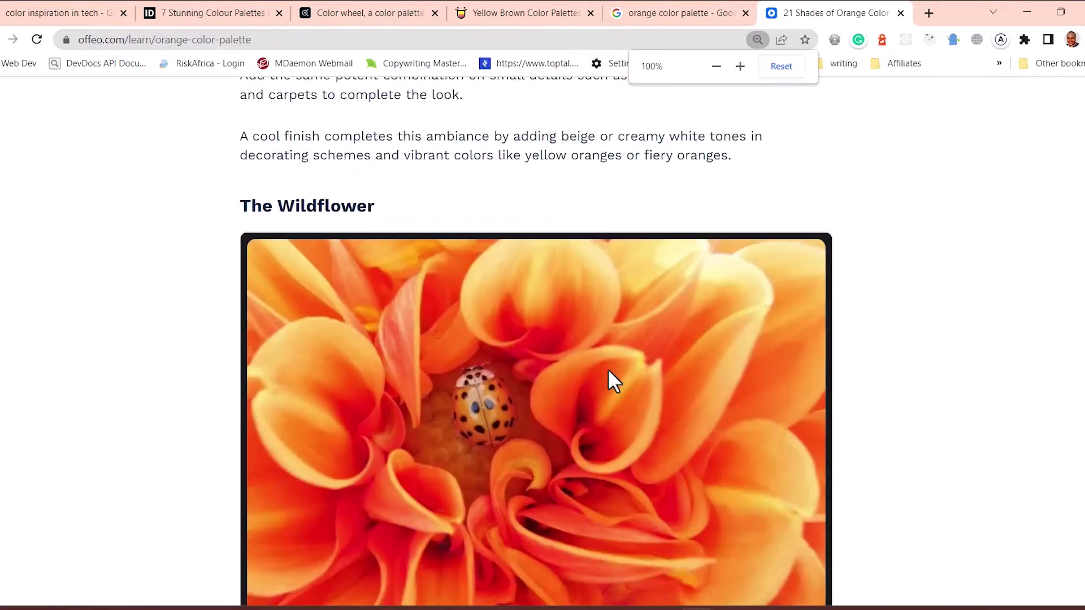
{"action": "scroll", "coordinate": [613, 380], "scroll_direction": "down", "scroll_amount": 20}
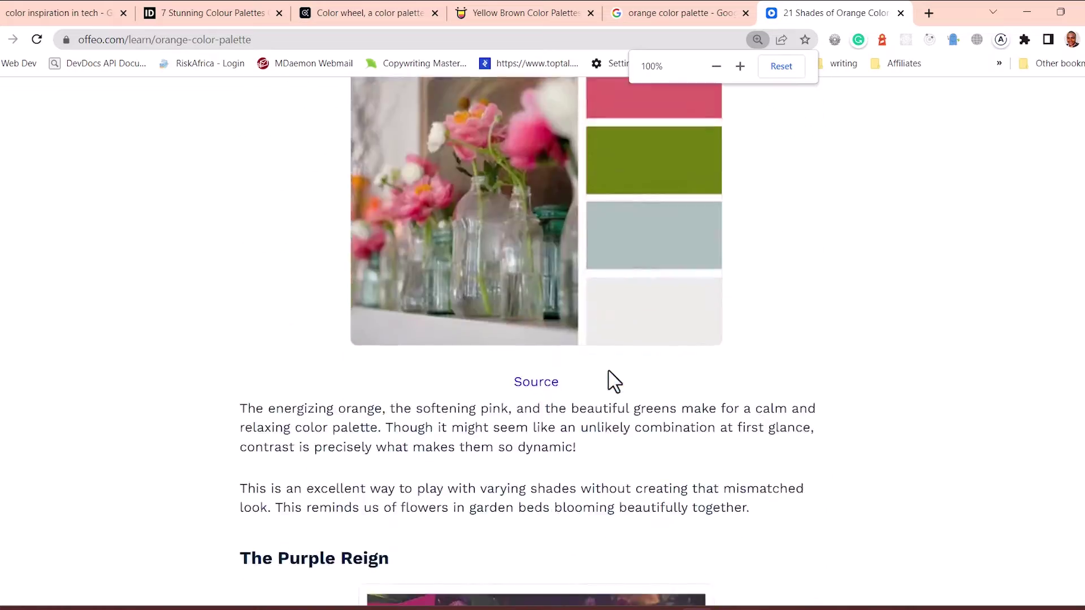
{"action": "scroll", "coordinate": [607, 368], "scroll_direction": "down", "scroll_amount": 20}
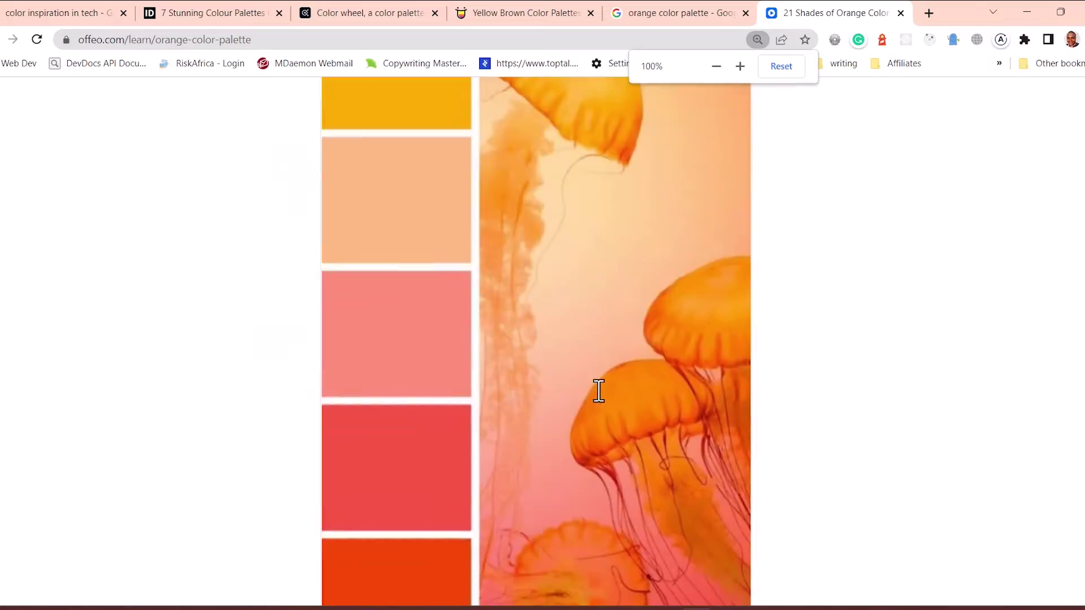
{"action": "scroll", "coordinate": [593, 367], "scroll_direction": "down", "scroll_amount": 20}
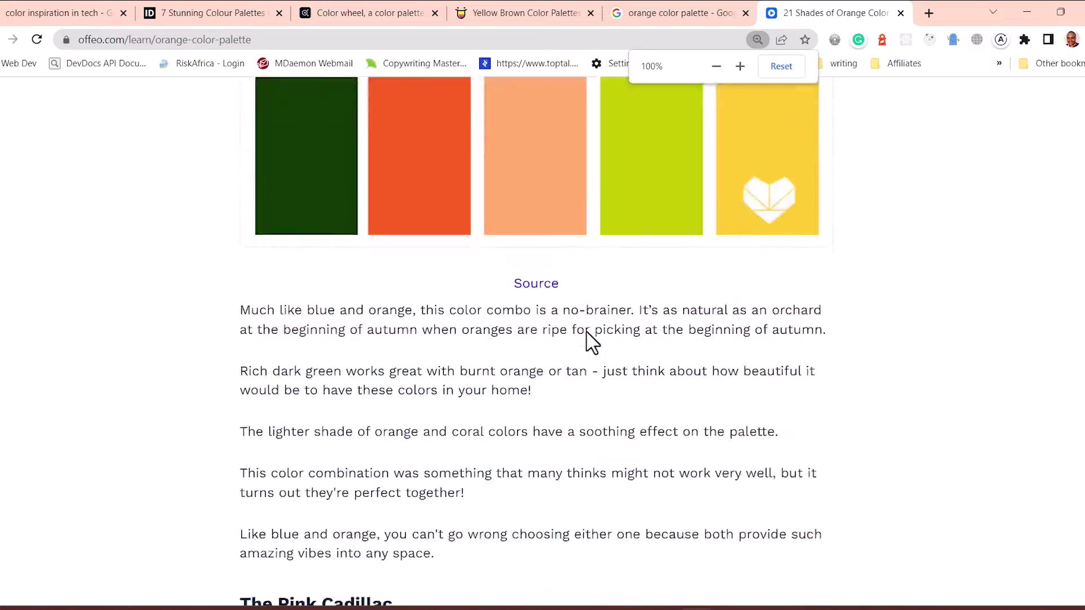
{"action": "scroll", "coordinate": [591, 342], "scroll_direction": "down", "scroll_amount": 20}
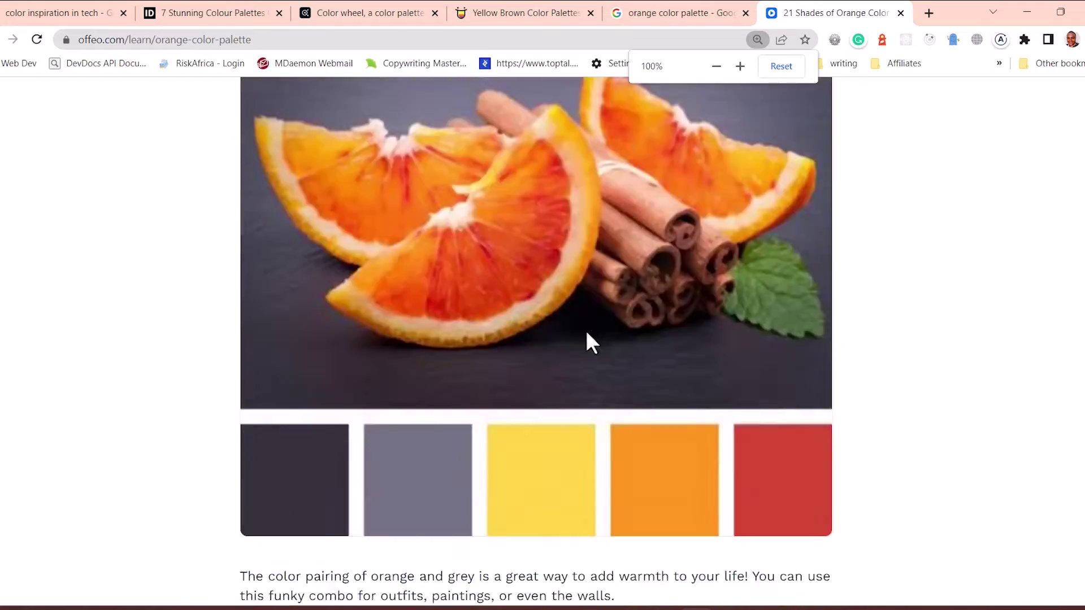
{"action": "scroll", "coordinate": [587, 339], "scroll_direction": "down", "scroll_amount": 15}
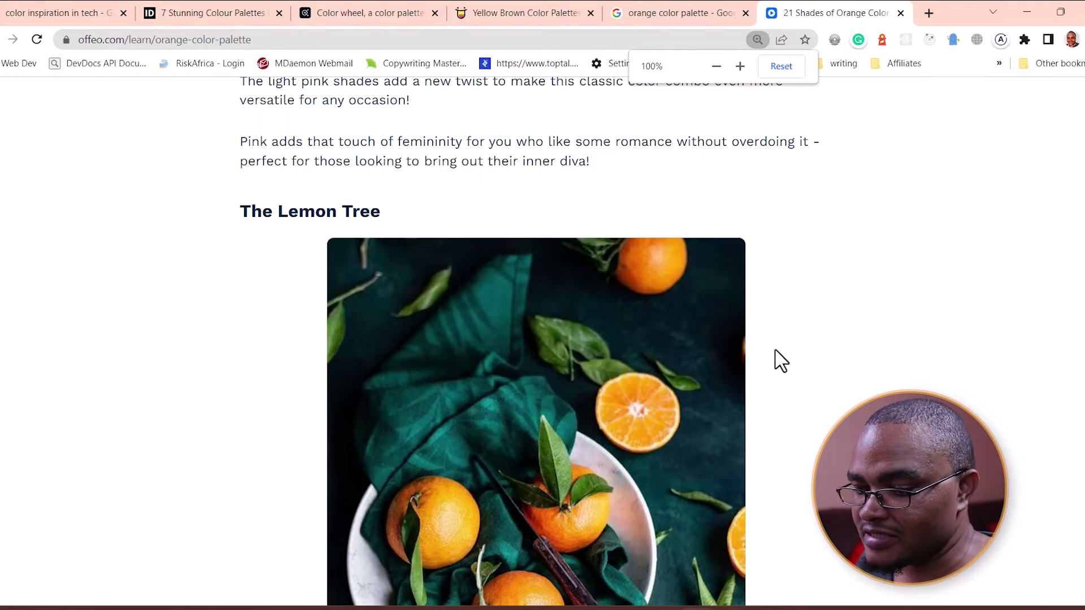
Step: Examine The Lemon Tree photo of oranges on green cloth and the green and orange swatches beneath it
{"action": "scroll", "coordinate": [780, 360], "scroll_direction": "down", "scroll_amount": 2}
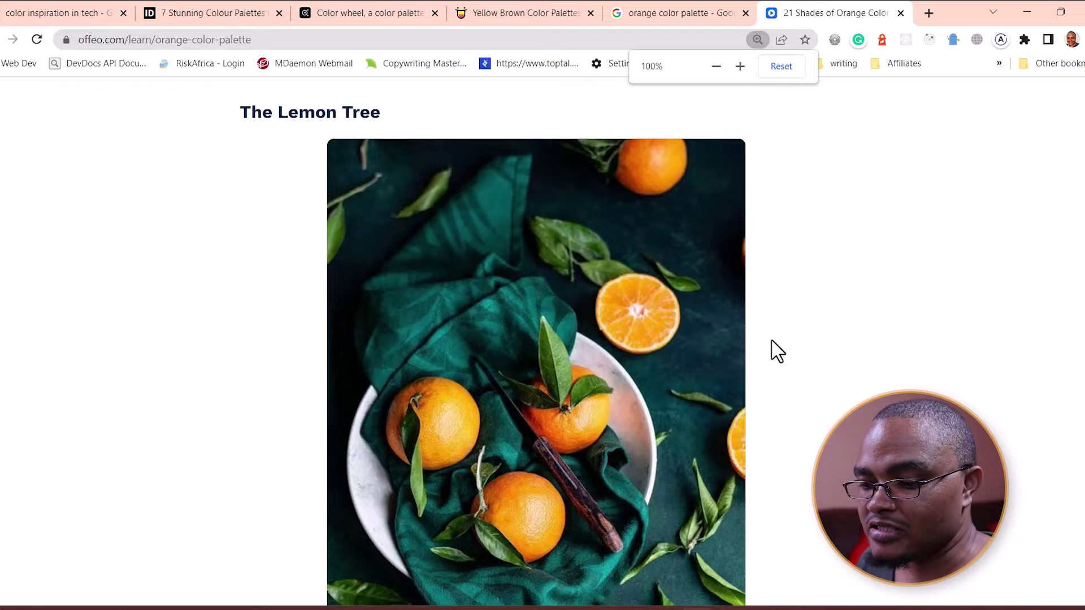
{"action": "scroll", "coordinate": [858, 355], "scroll_direction": "down", "scroll_amount": 2}
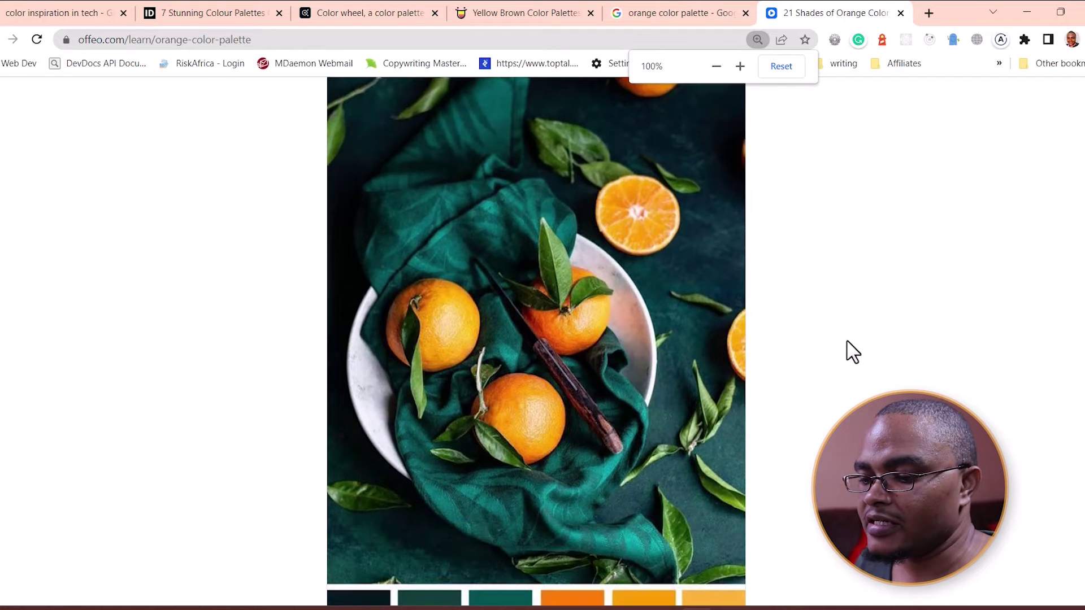
{"action": "scroll", "coordinate": [852, 351], "scroll_direction": "down", "scroll_amount": 2}
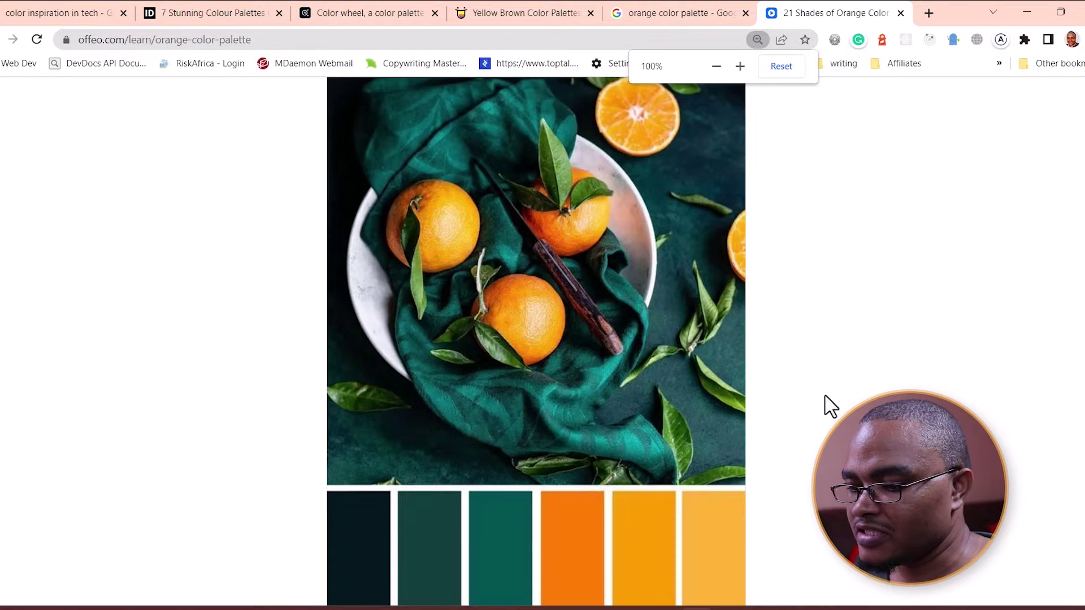
{"action": "scroll", "coordinate": [823, 404], "scroll_direction": "up", "scroll_amount": 4}
{"action": "scroll", "coordinate": [823, 404], "scroll_direction": "down", "scroll_amount": 2}
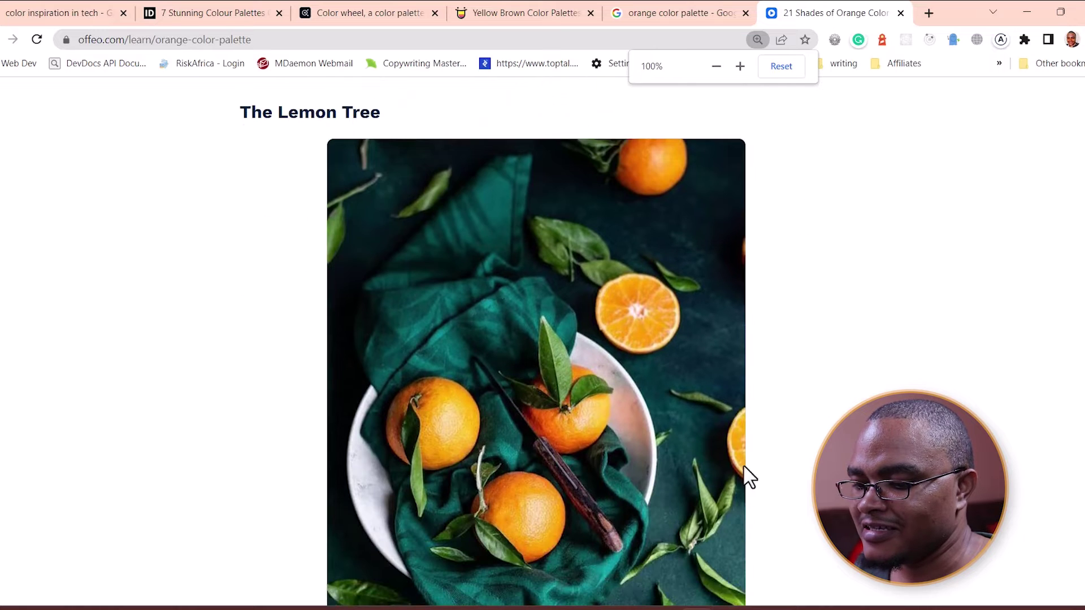
{"action": "scroll", "coordinate": [700, 495], "scroll_direction": "down", "scroll_amount": 2}
{"action": "scroll", "coordinate": [702, 500], "scroll_direction": "down", "scroll_amount": 4}
{"action": "scroll", "coordinate": [702, 500], "scroll_direction": "up", "scroll_amount": 4}
{"action": "scroll", "coordinate": [702, 500], "scroll_direction": "up", "scroll_amount": 2}
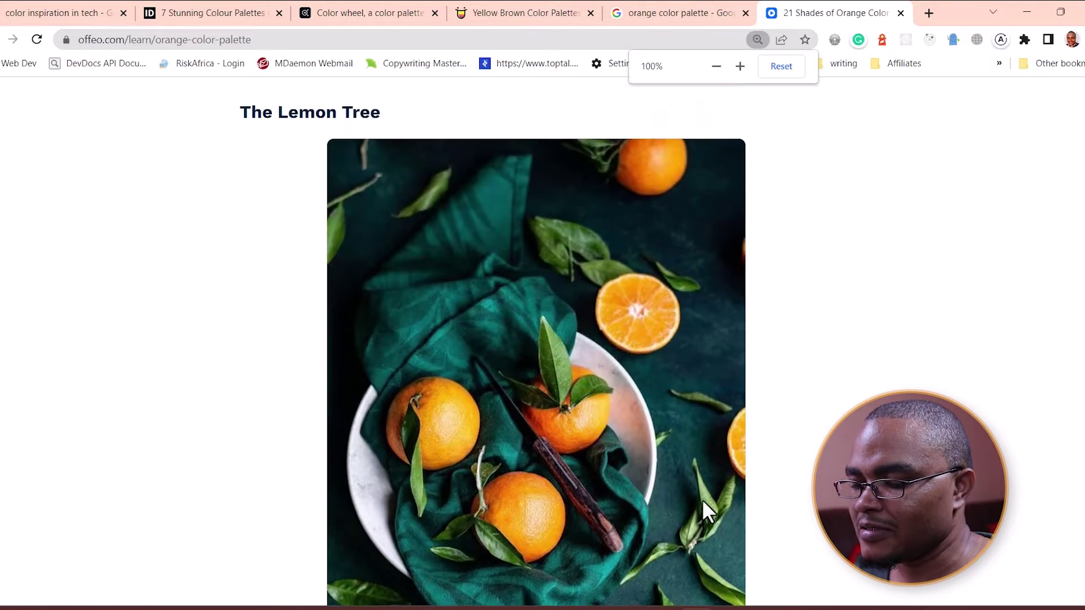
{"action": "scroll", "coordinate": [702, 499], "scroll_direction": "down", "scroll_amount": 2}
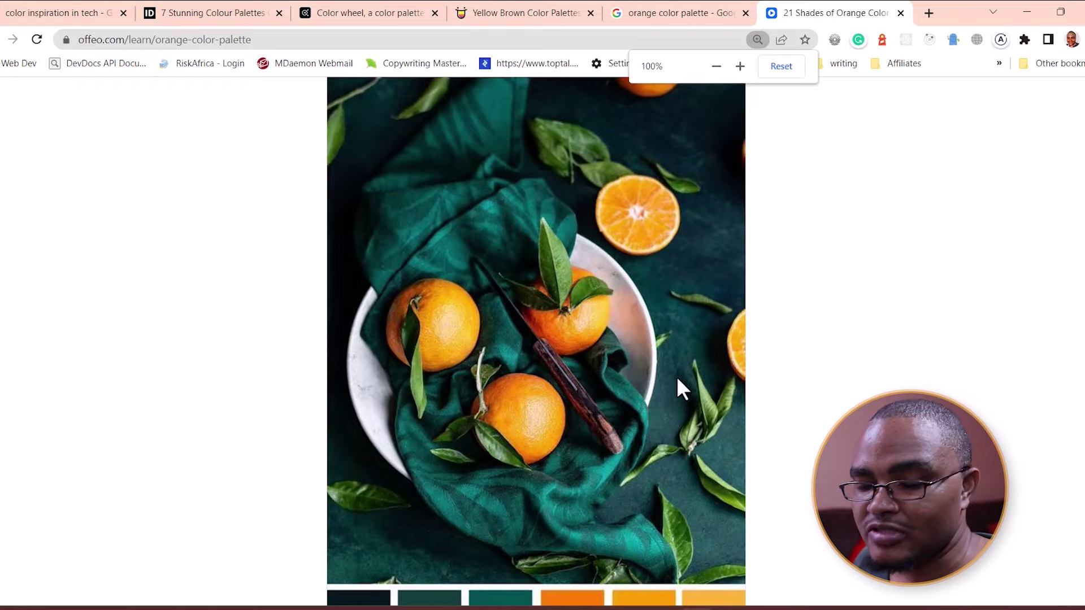
{"action": "scroll", "coordinate": [676, 375], "scroll_direction": "down", "scroll_amount": 8}
{"action": "scroll", "coordinate": [734, 362], "scroll_direction": "up", "scroll_amount": 2}
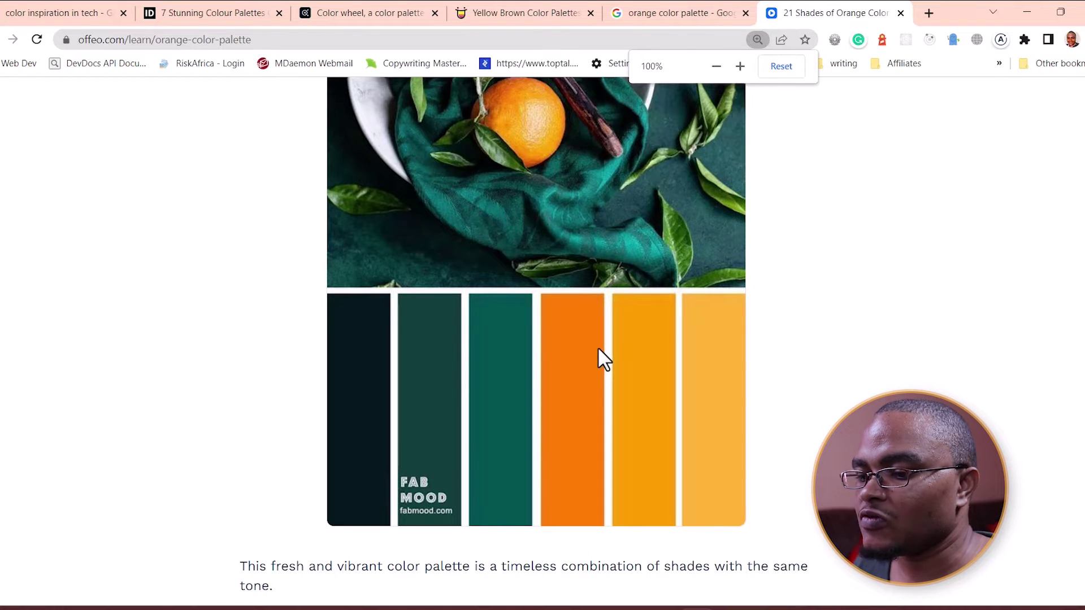
{"action": "scroll", "coordinate": [599, 351], "scroll_direction": "down", "scroll_amount": 2}
{"action": "scroll", "coordinate": [628, 350], "scroll_direction": "up", "scroll_amount": 2}
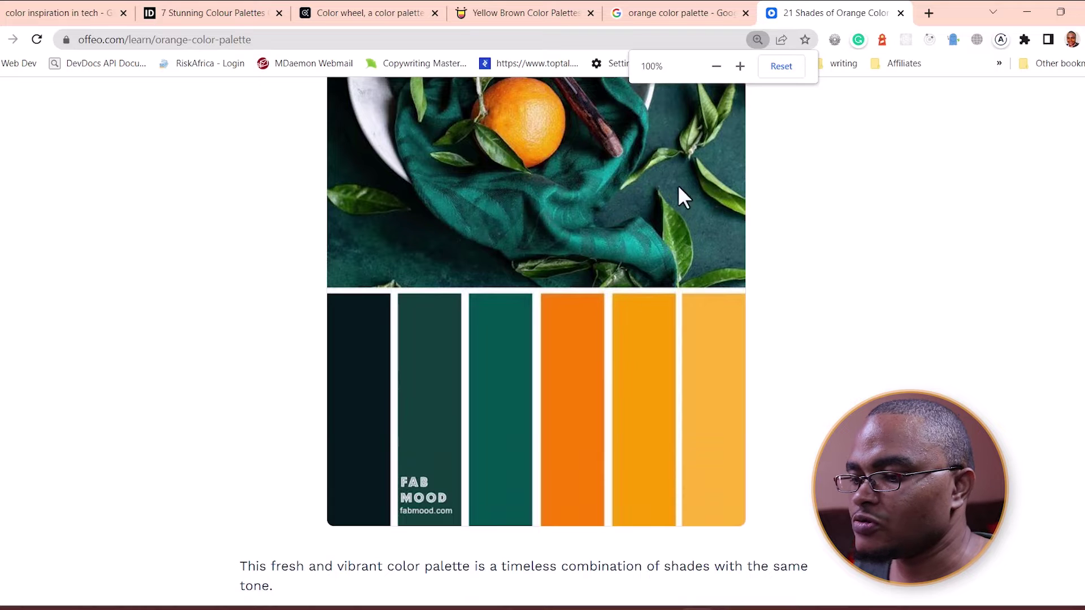
Step: Reduce the page zoom to 75% and frame The Lemon Tree photo together with its full row of swatches
{"action": "left_click", "coordinate": [716, 66]}
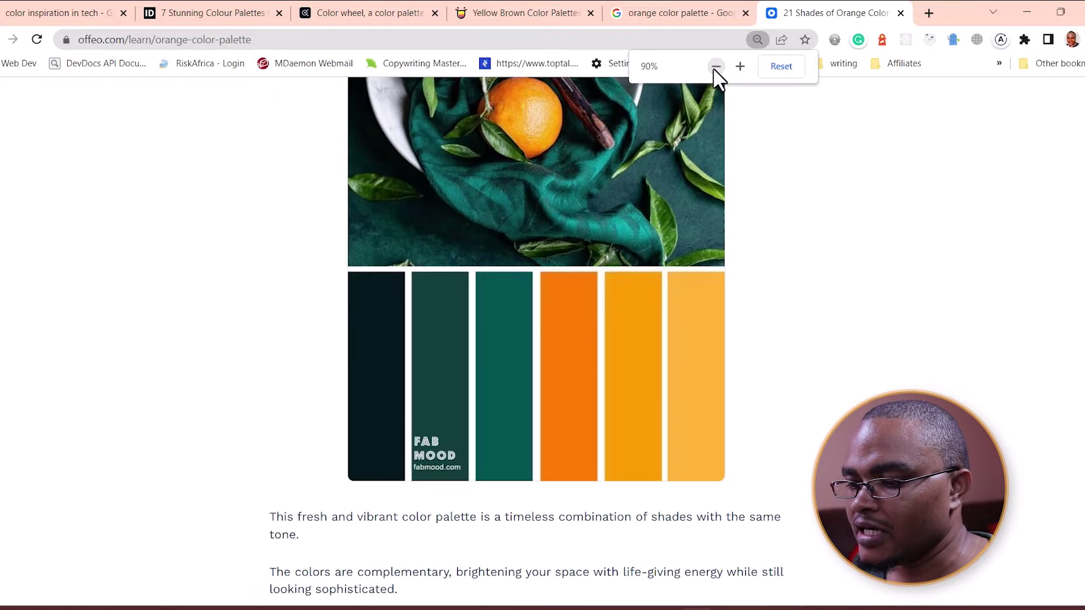
{"action": "scroll", "coordinate": [814, 358], "scroll_direction": "up", "scroll_amount": 3}
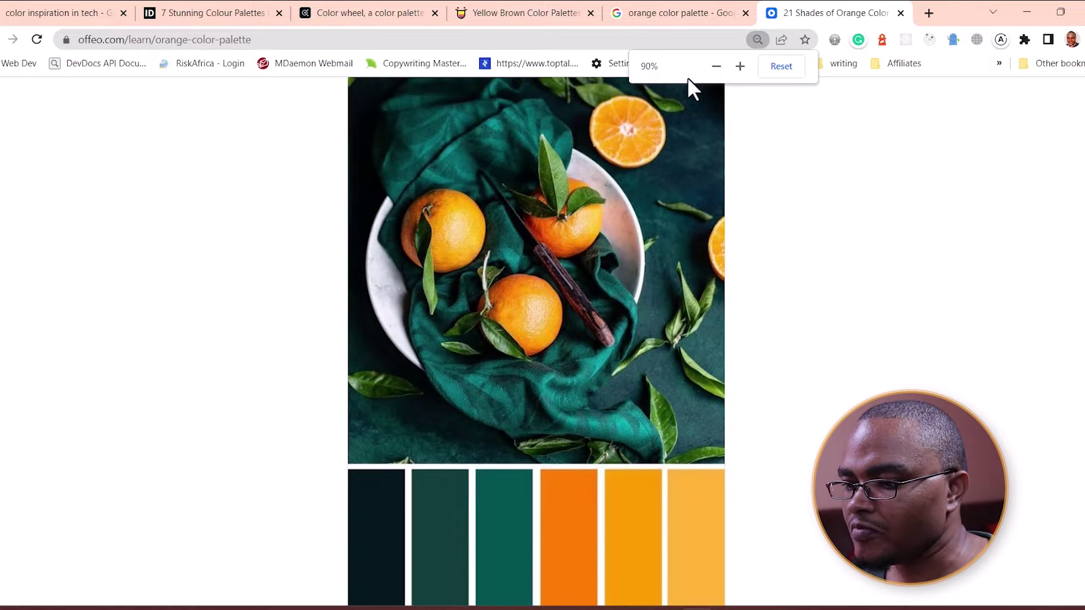
{"action": "left_click", "coordinate": [715, 66]}
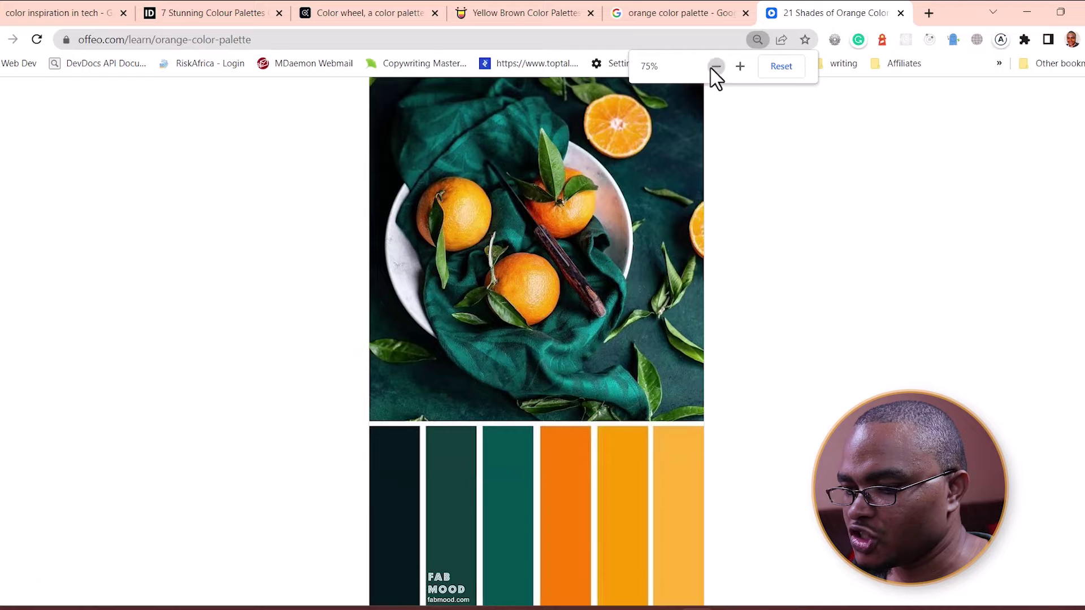
{"action": "left_click", "coordinate": [716, 67]}
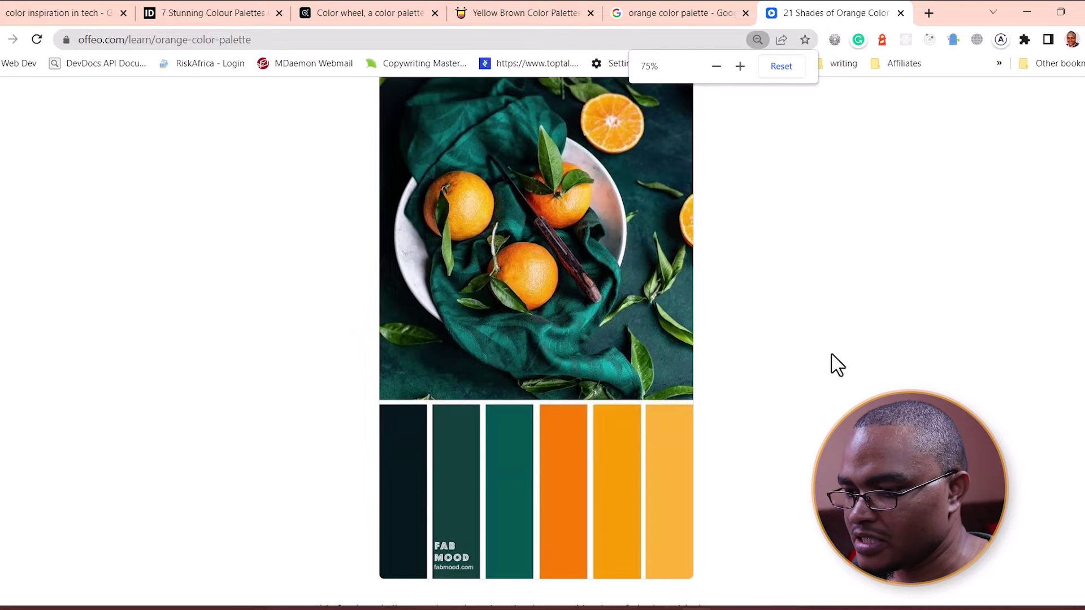
{"action": "scroll", "coordinate": [842, 366], "scroll_direction": "up", "scroll_amount": 2}
{"action": "scroll", "coordinate": [847, 368], "scroll_direction": "down", "scroll_amount": 4}
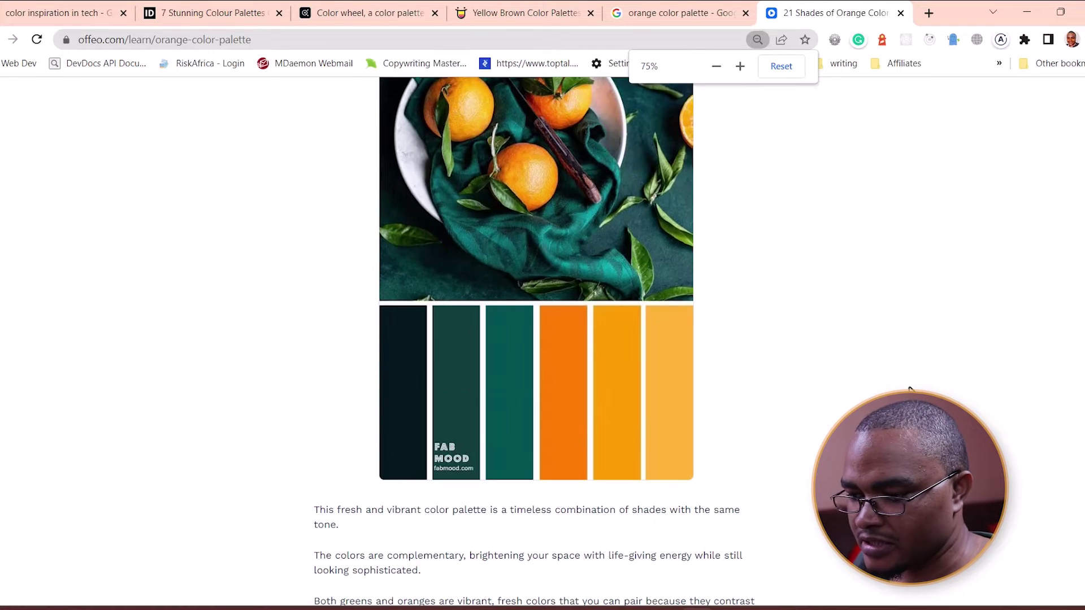
{"action": "scroll", "coordinate": [905, 389], "scroll_direction": "up", "scroll_amount": 2}
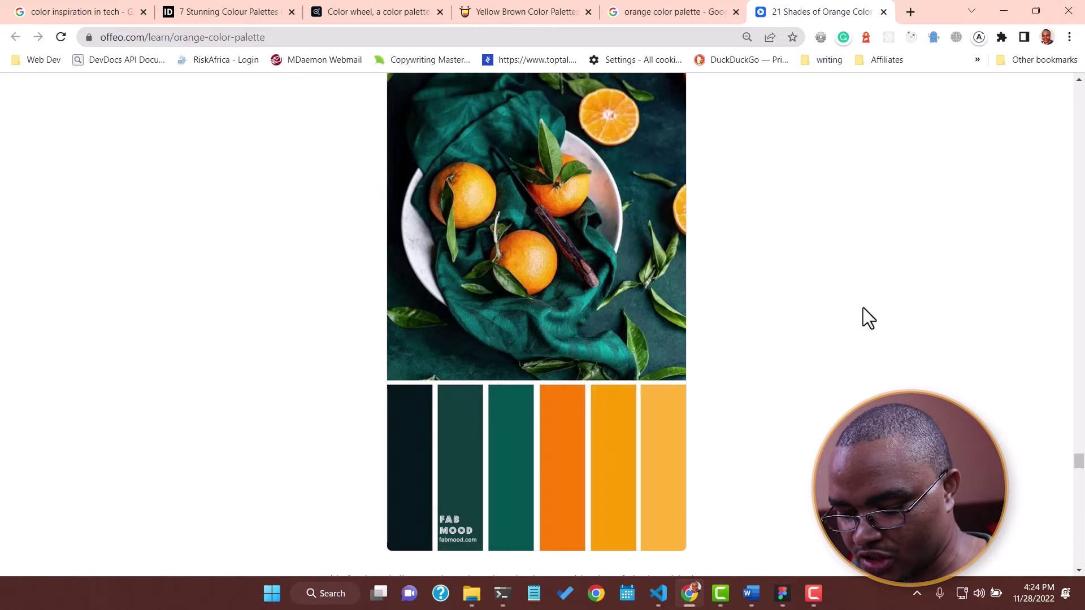
Step: Capture a screen snip of The Lemon Tree photo and its six swatches, and open it in Snipping Tool
{"action": "key", "text": "super+shift+s"}
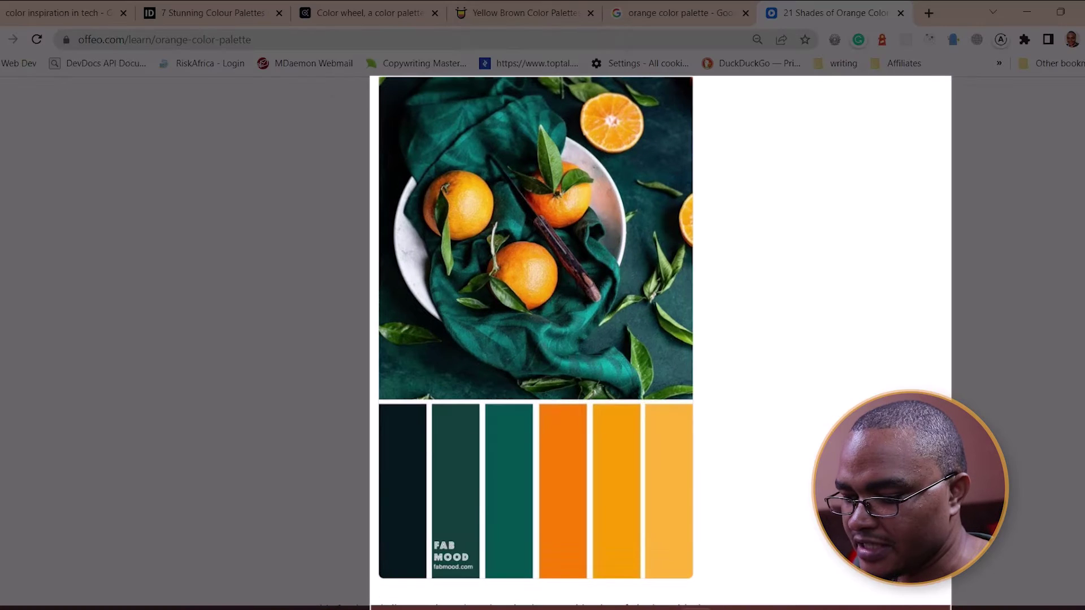
{"action": "left_click_drag", "start_coordinate": [952, 609], "coordinate": [703, 595]}
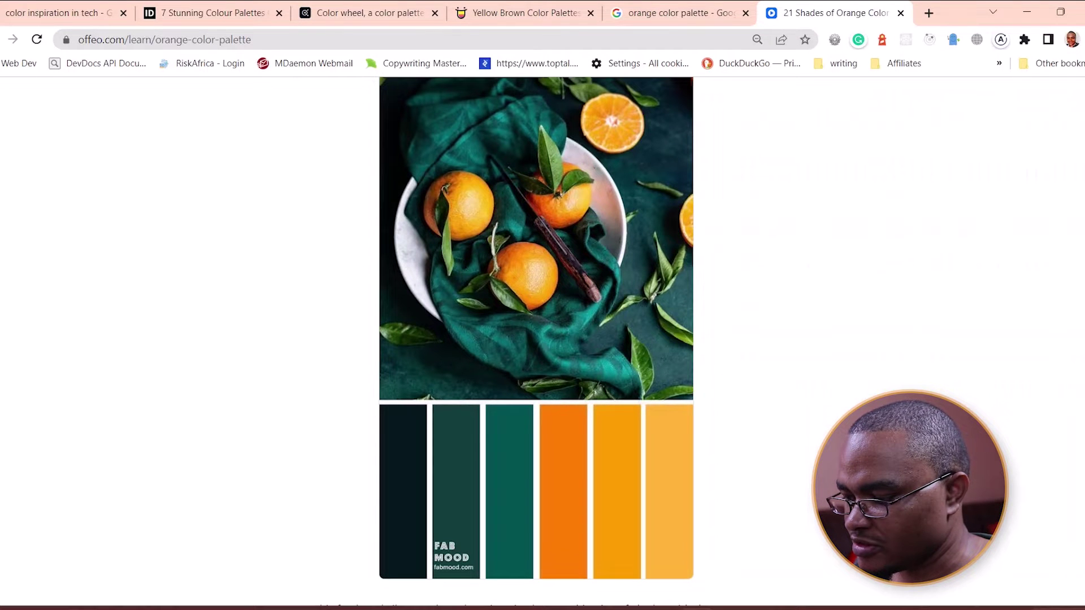
{"action": "key", "text": "super+n"}
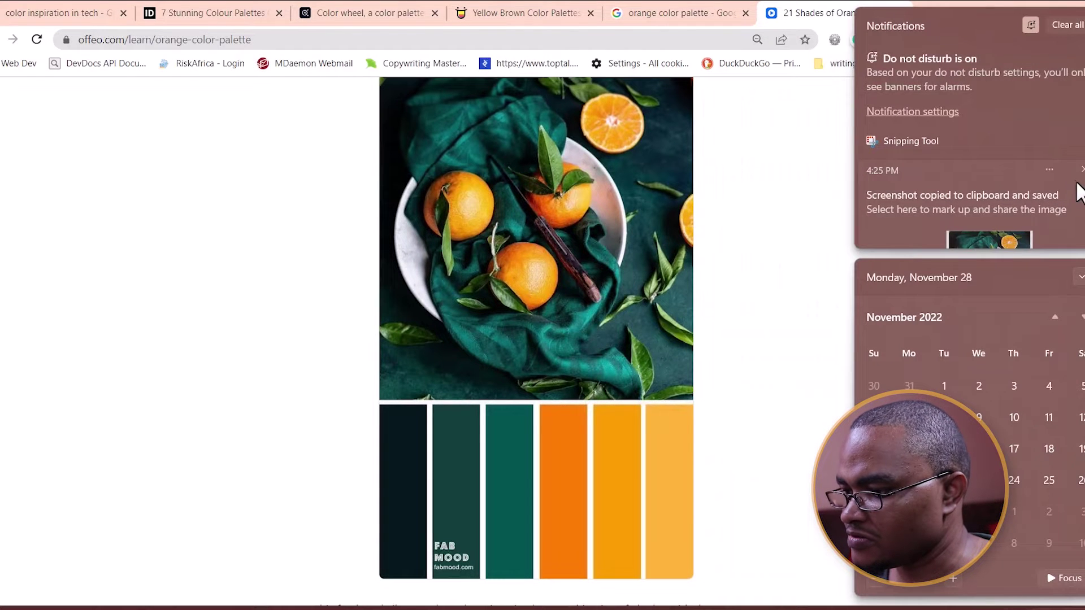
{"action": "left_click", "coordinate": [1002, 241]}
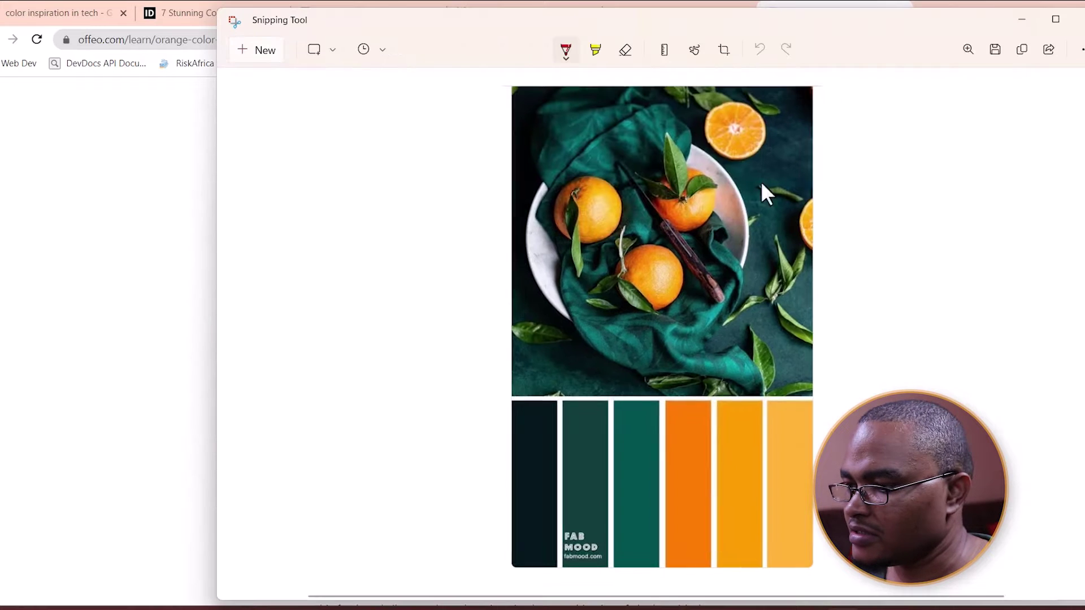
{"action": "left_click_drag", "start_coordinate": [856, 31], "coordinate": [787, 33]}
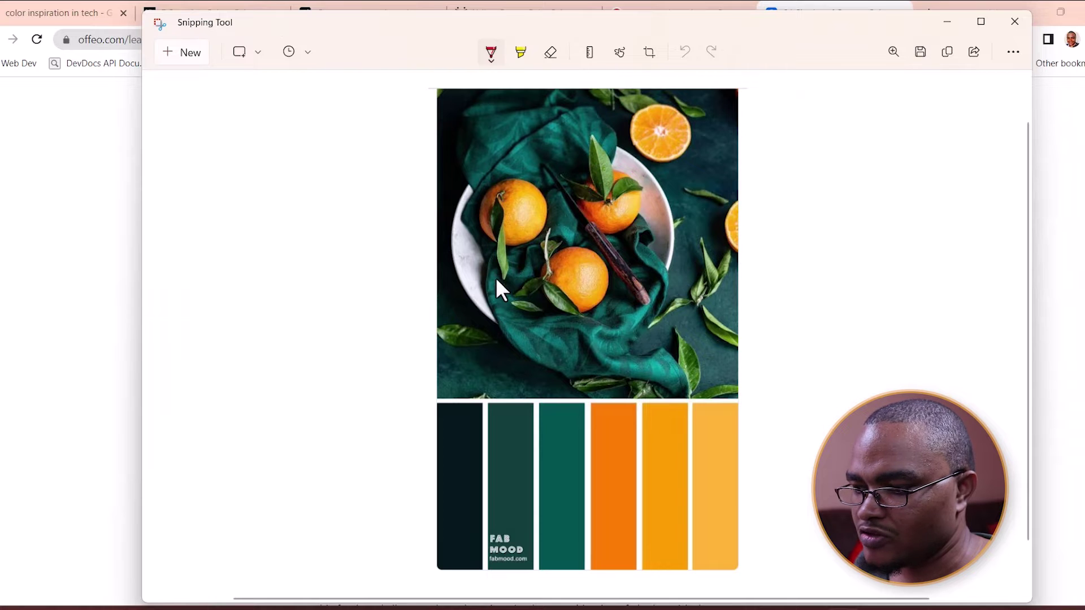
Step: Save the snip to the Desktop as a PNG file named color-insp
{"action": "key", "text": "ctrl+s"}
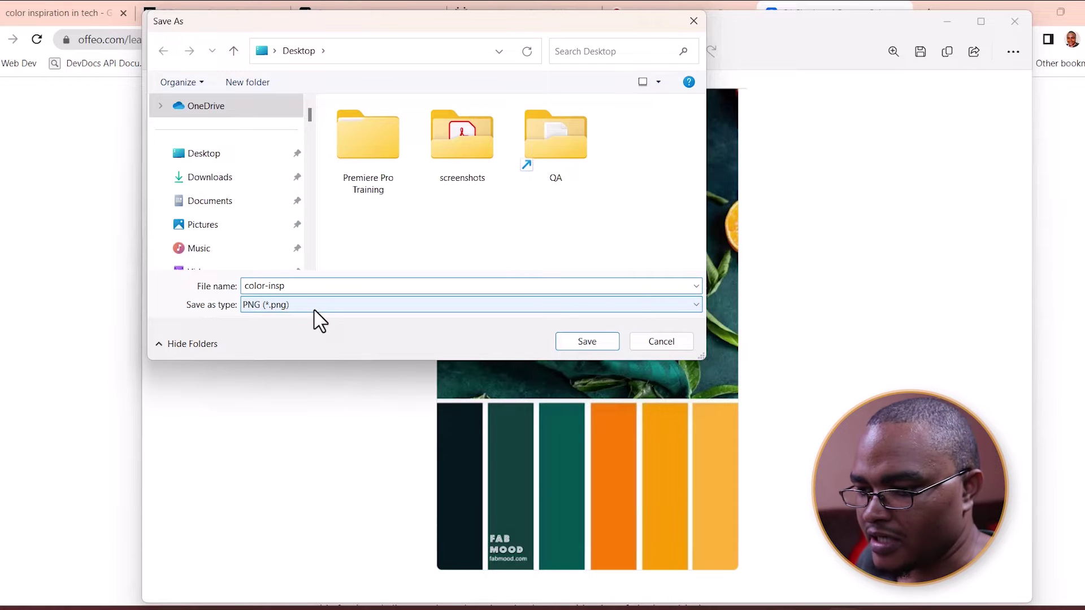
{"action": "left_click", "coordinate": [596, 340]}
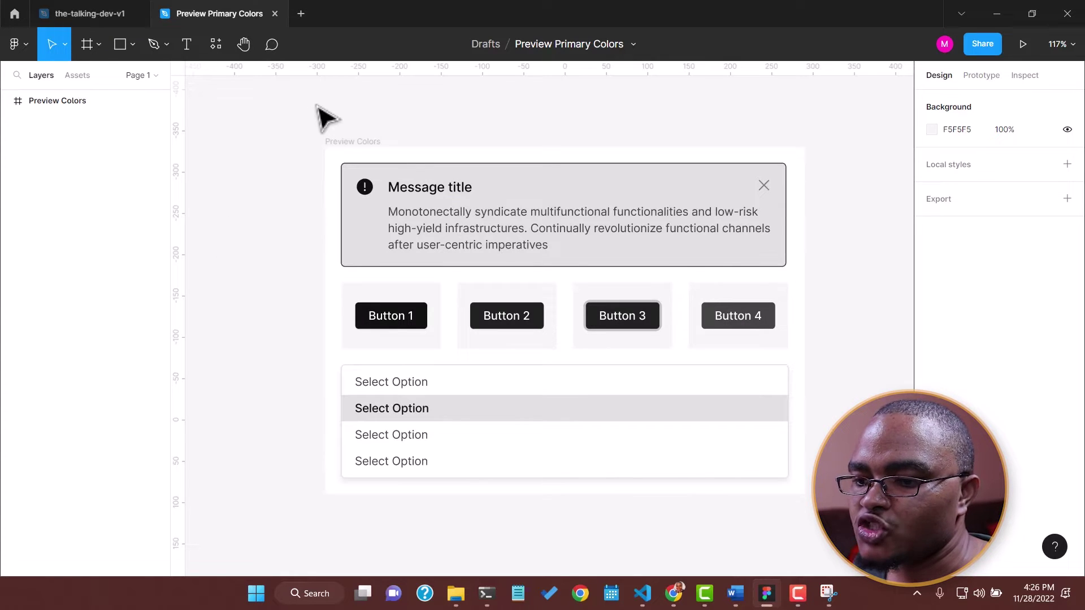
Step: Switch to Figma and create a new blank design file
{"action": "left_click", "coordinate": [300, 13]}
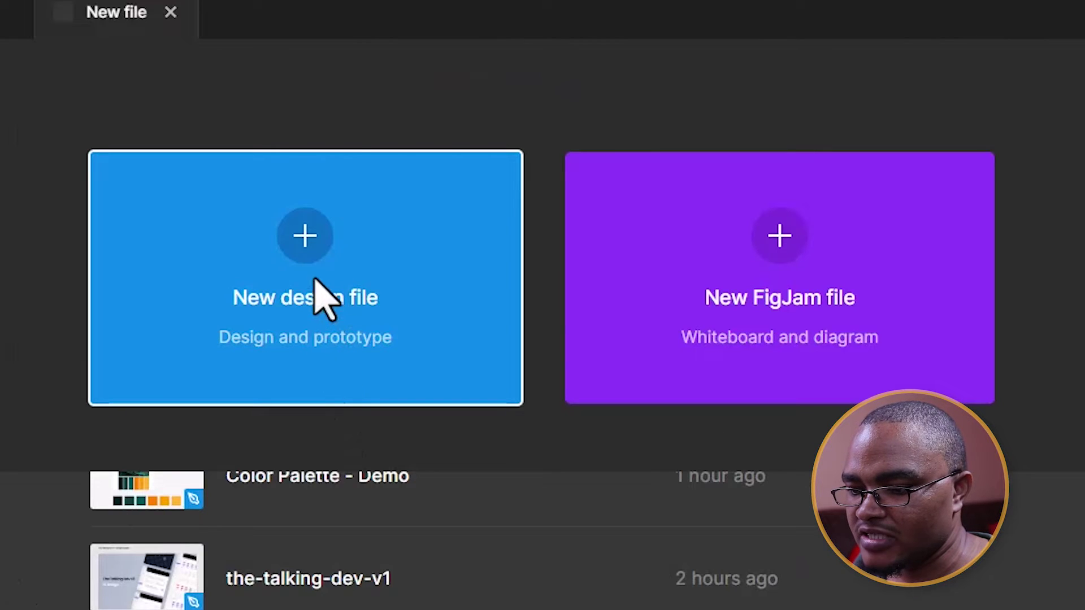
{"action": "left_click", "coordinate": [310, 255]}
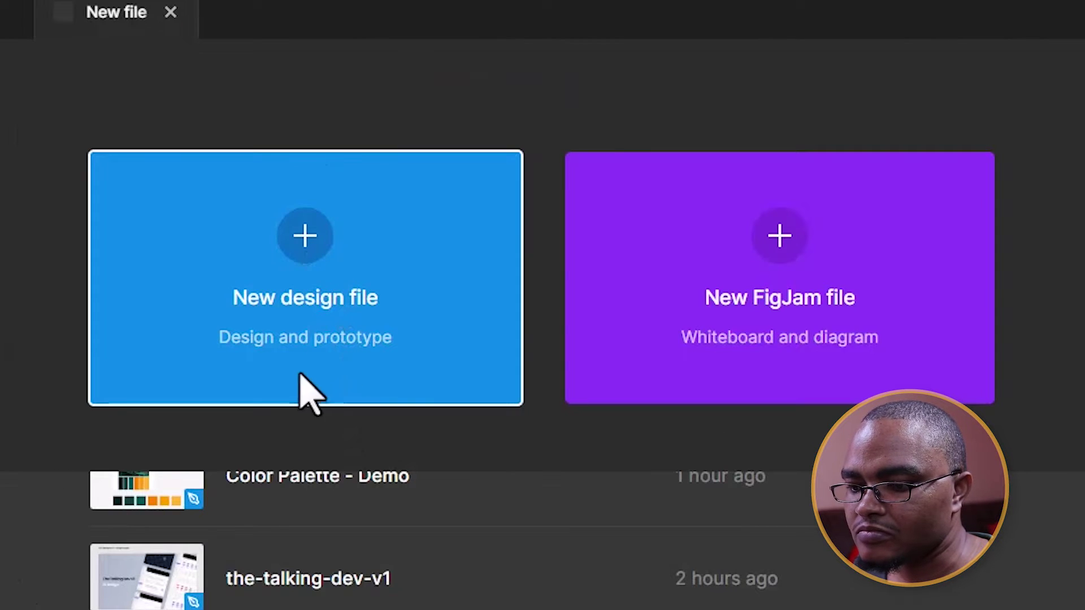
{"action": "left_click", "coordinate": [359, 298]}
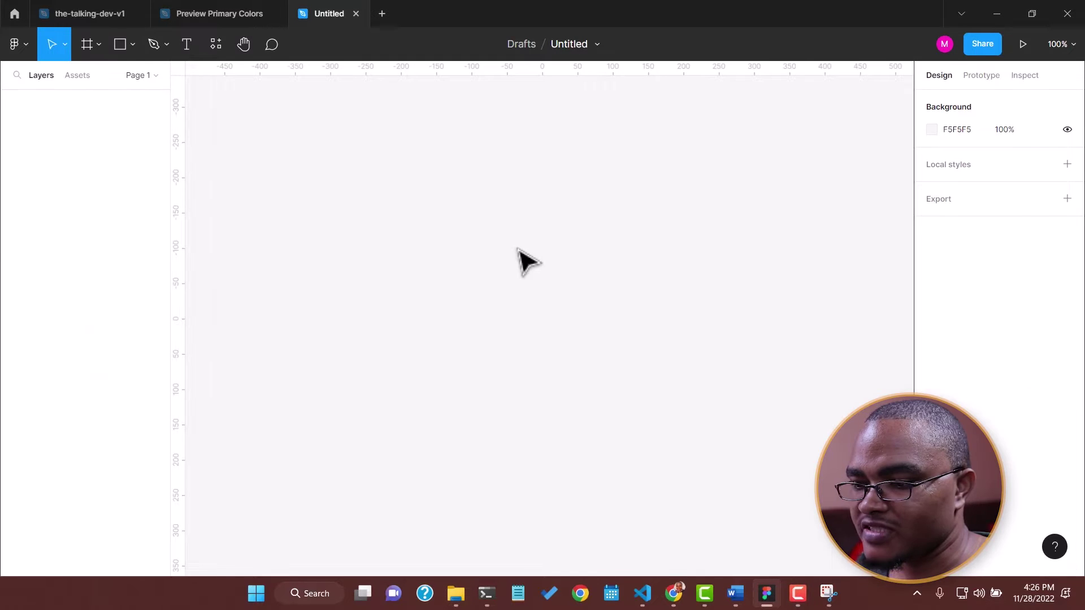
Step: Rename the untitled design file as "the-talking-dev: Demo"
{"action": "left_click", "coordinate": [565, 44]}
{"action": "type", "text": "the"}
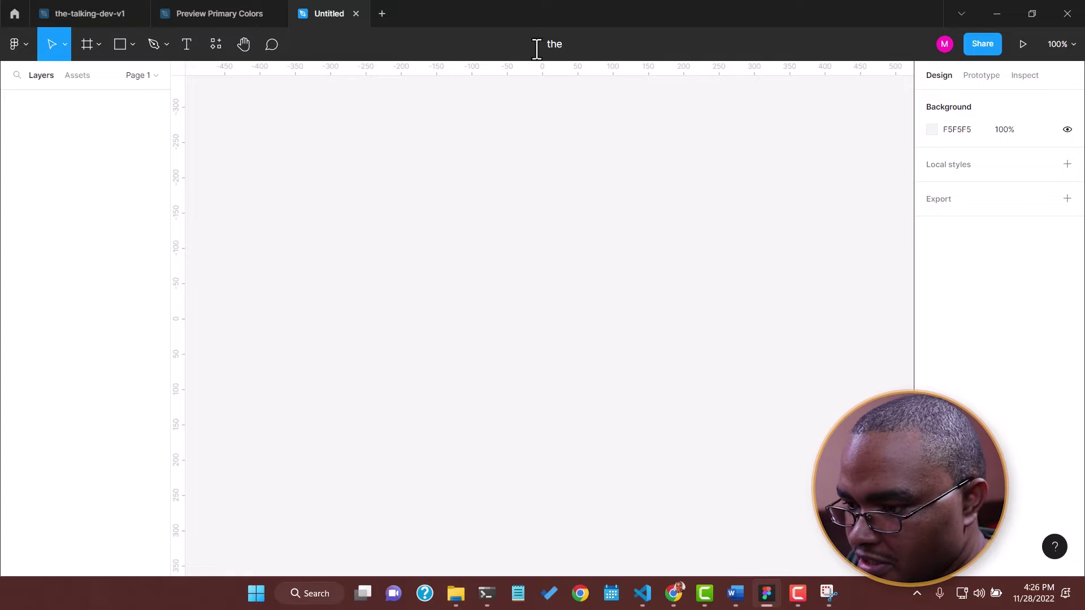
{"action": "type", "text": "-talkin"}
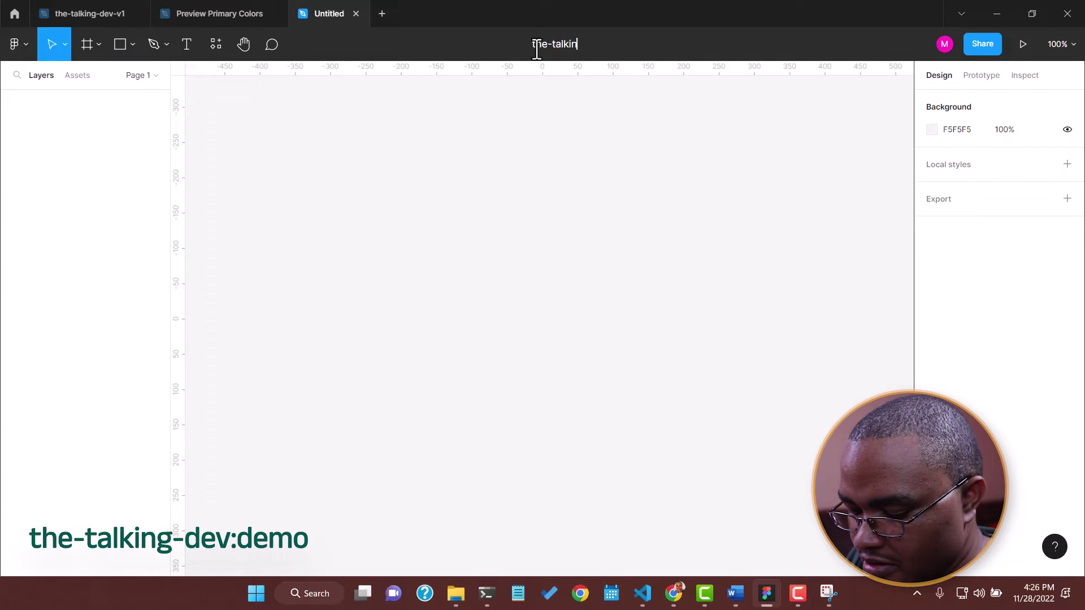
{"action": "type", "text": "g-dev: De"}
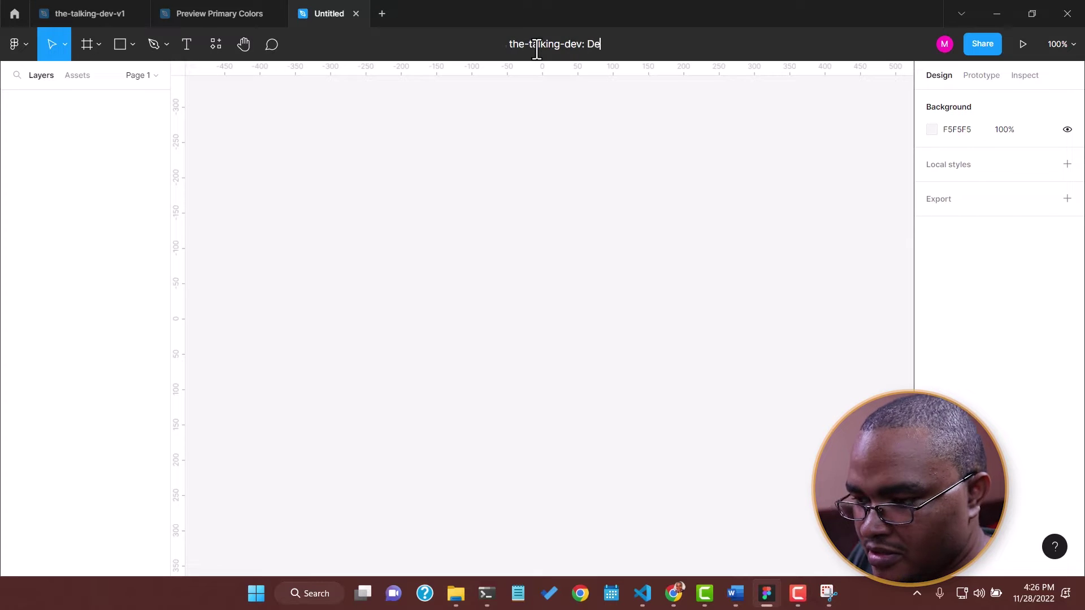
{"action": "key", "text": "Return"}
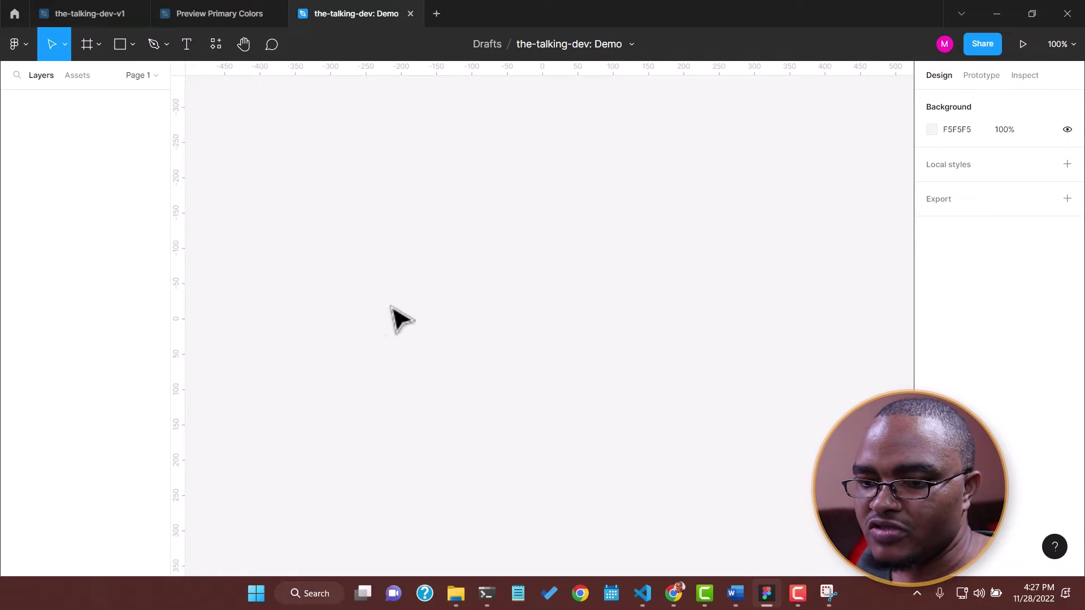
Step: Show the file's page list and rename Page 1 as "Primary Colors"
{"action": "left_click", "coordinate": [139, 75]}
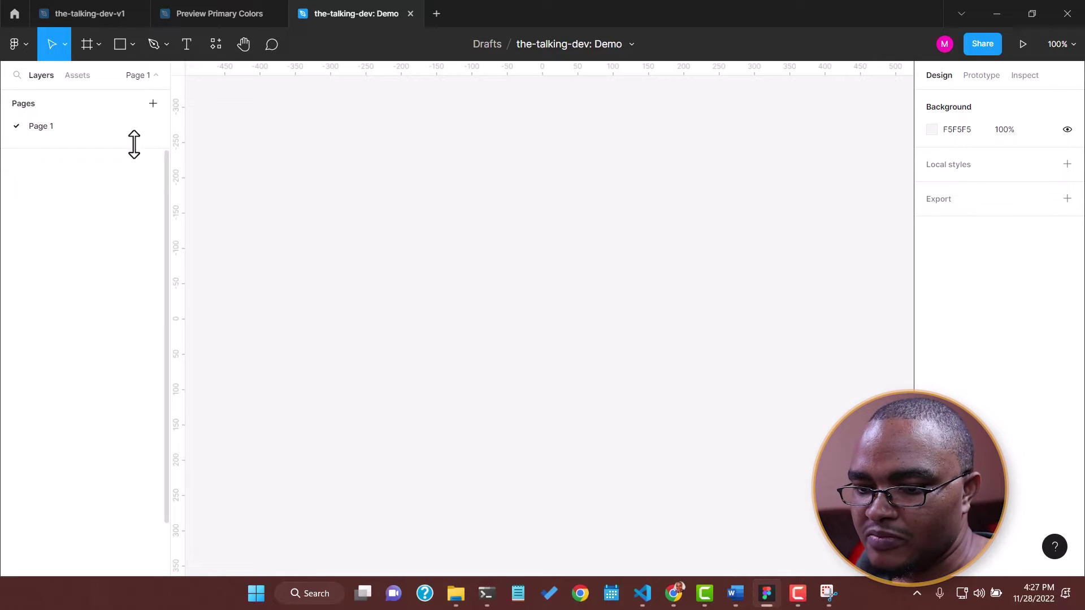
{"action": "double_click", "coordinate": [58, 124]}
{"action": "type", "text": "P"}
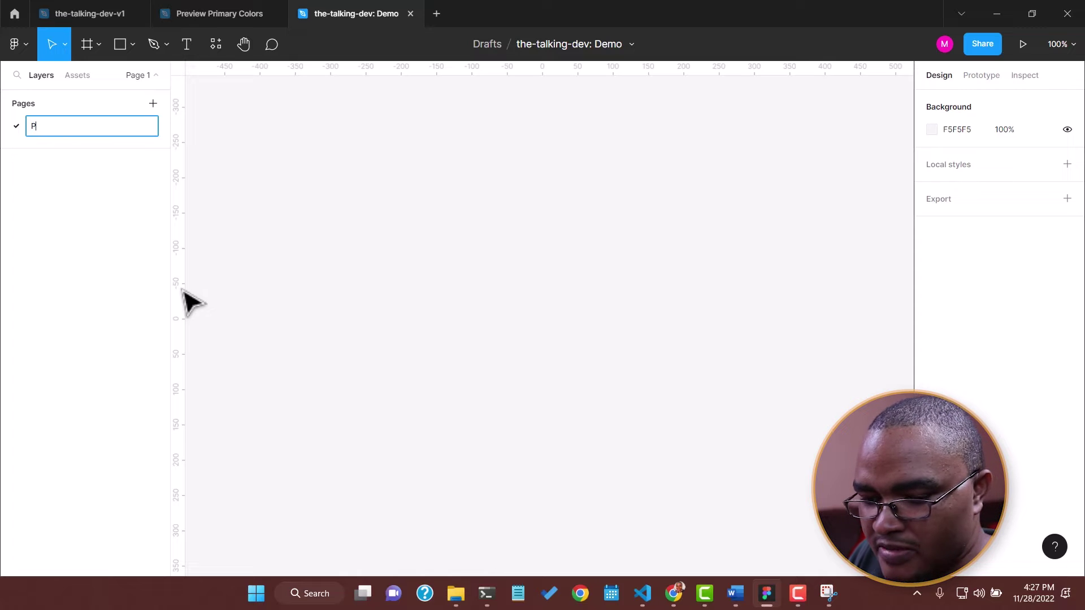
{"action": "type", "text": "rimary Colors"}
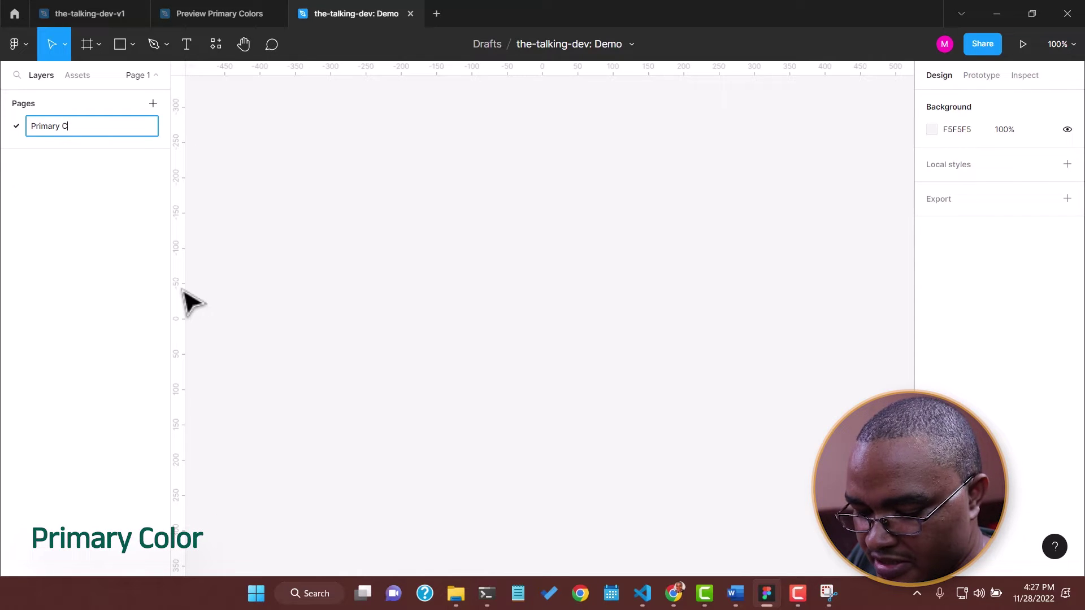
{"action": "key", "text": "Return"}
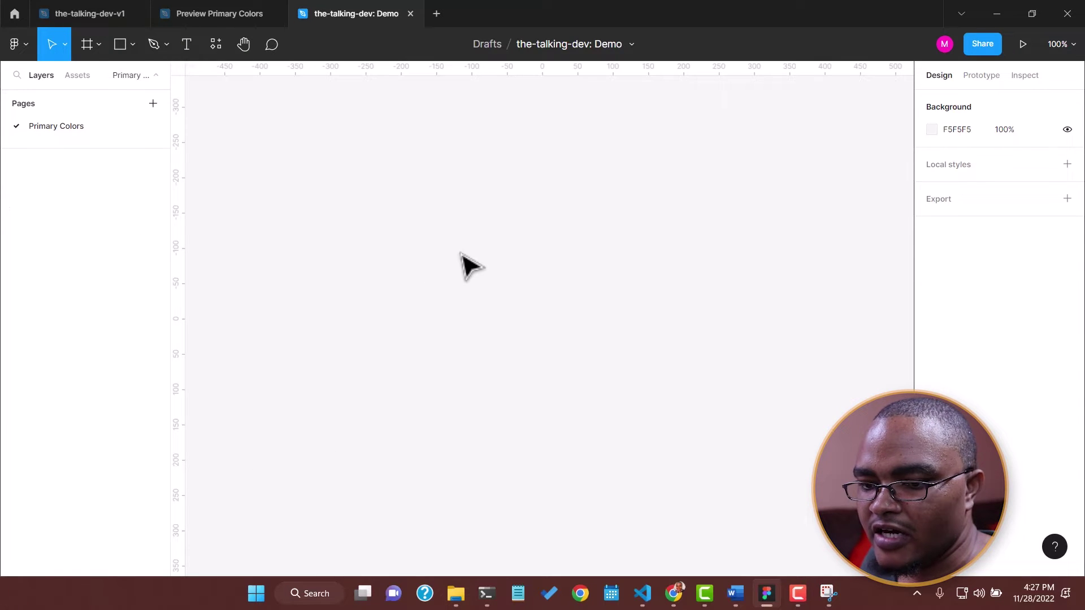
Step: Add a 1280 × 832 MacBook Air frame to the Primary Colors page and name it "Colors"
{"action": "key", "text": "f"}
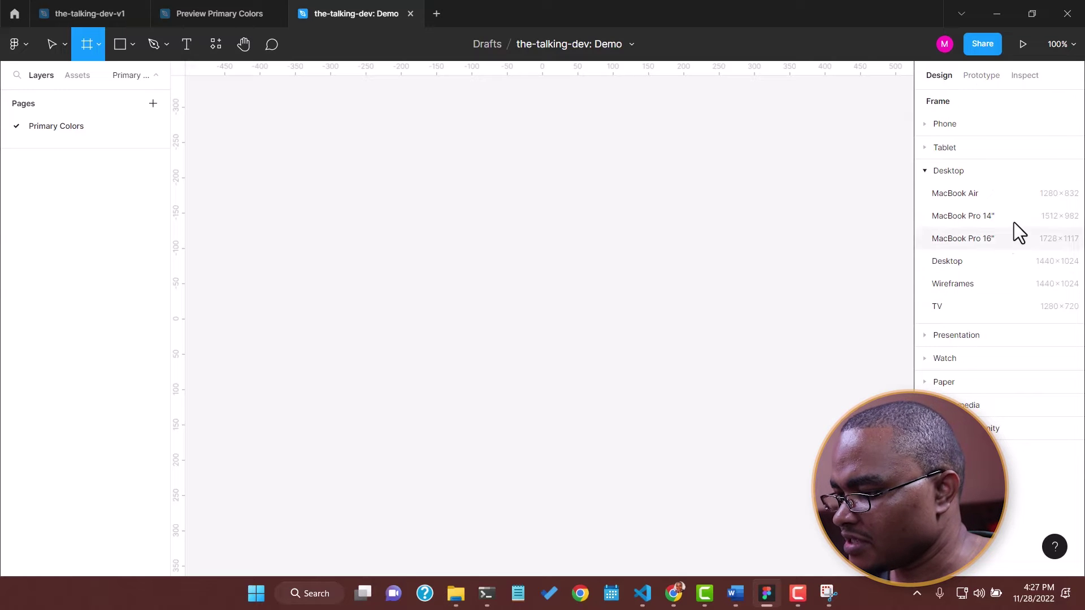
{"action": "left_click", "coordinate": [1026, 198]}
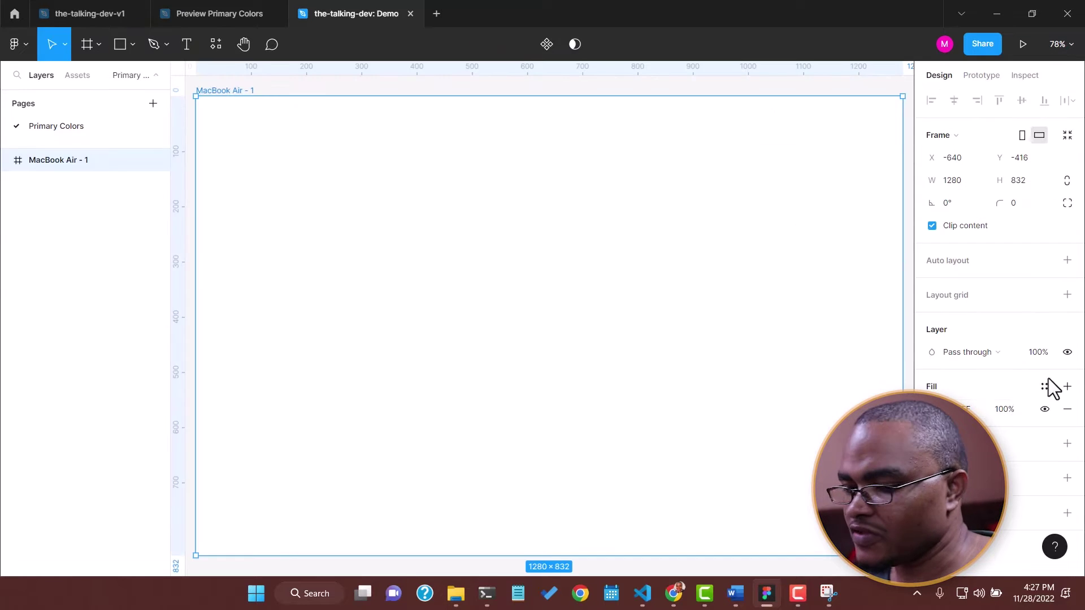
{"action": "double_click", "coordinate": [234, 92]}
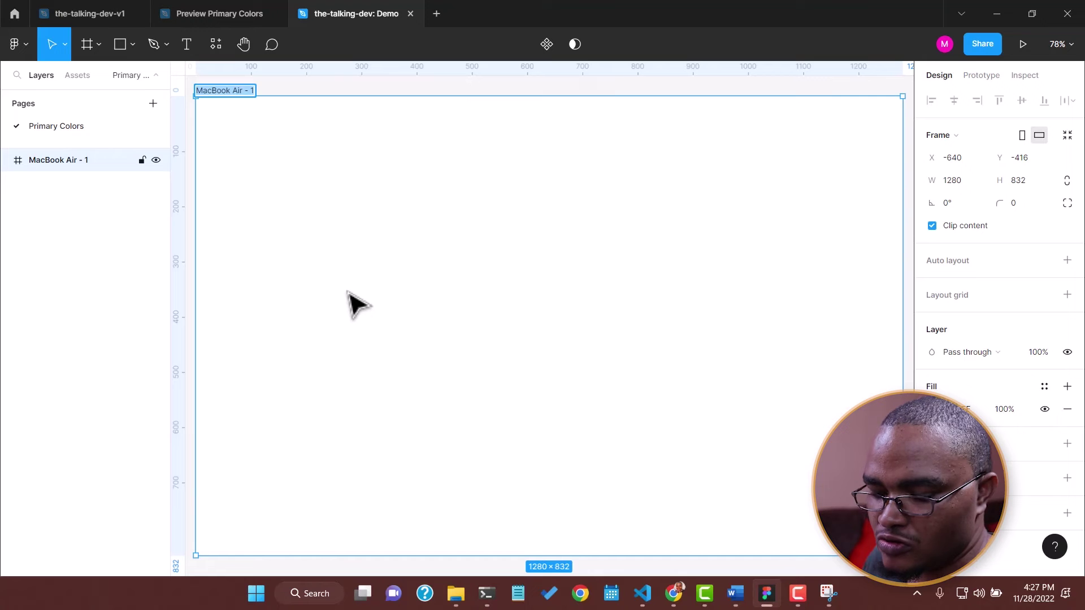
{"action": "type", "text": "Primary Colors"}
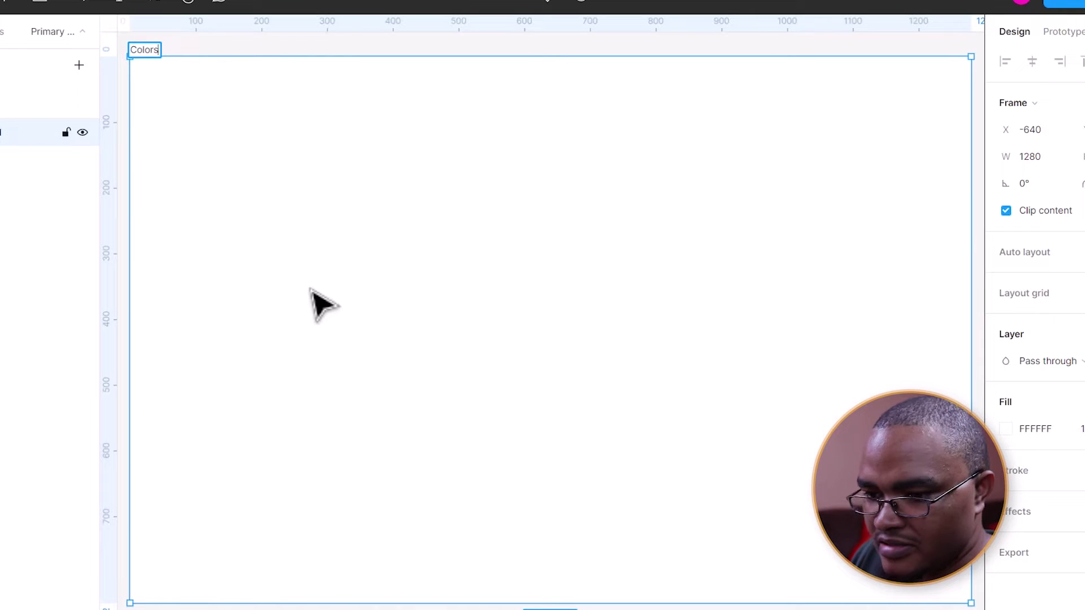
{"action": "key", "text": "Return"}
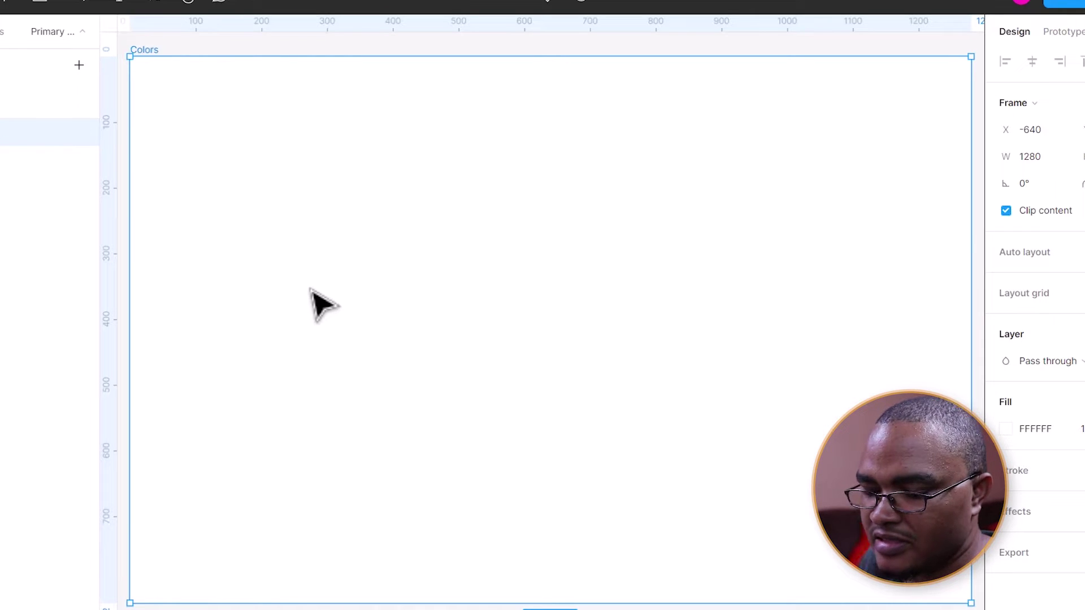
{"action": "scroll", "coordinate": [421, 273], "scroll_direction": "down", "scroll_amount": 5}
{"action": "scroll", "coordinate": [414, 259], "scroll_direction": "up", "scroll_amount": 5}
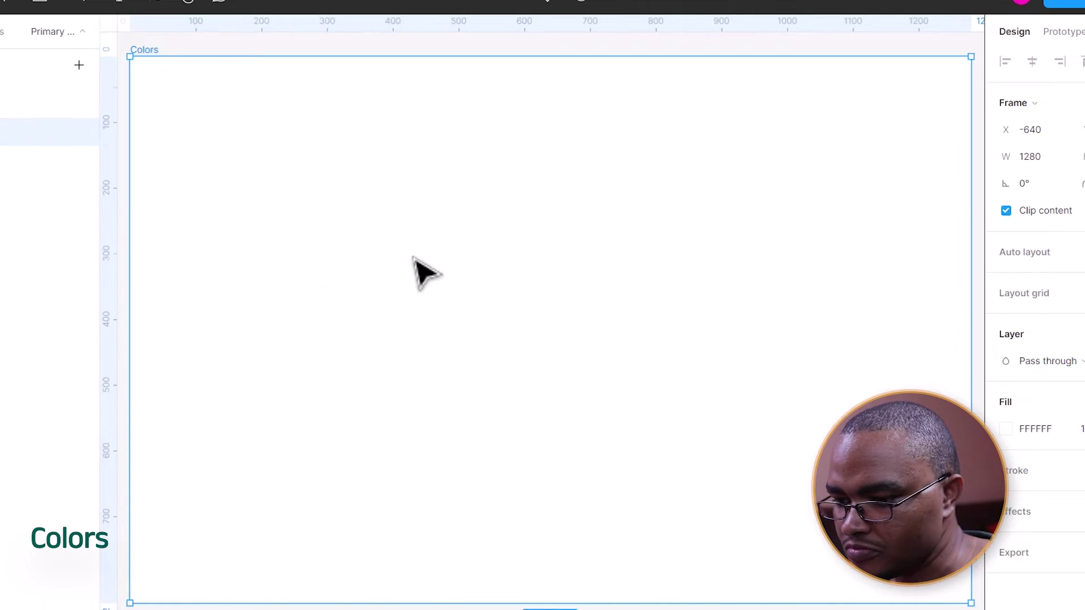
{"action": "scroll", "coordinate": [414, 259], "scroll_direction": "down", "scroll_amount": 3}
{"action": "scroll", "coordinate": [414, 258], "scroll_direction": "up", "scroll_amount": 2}
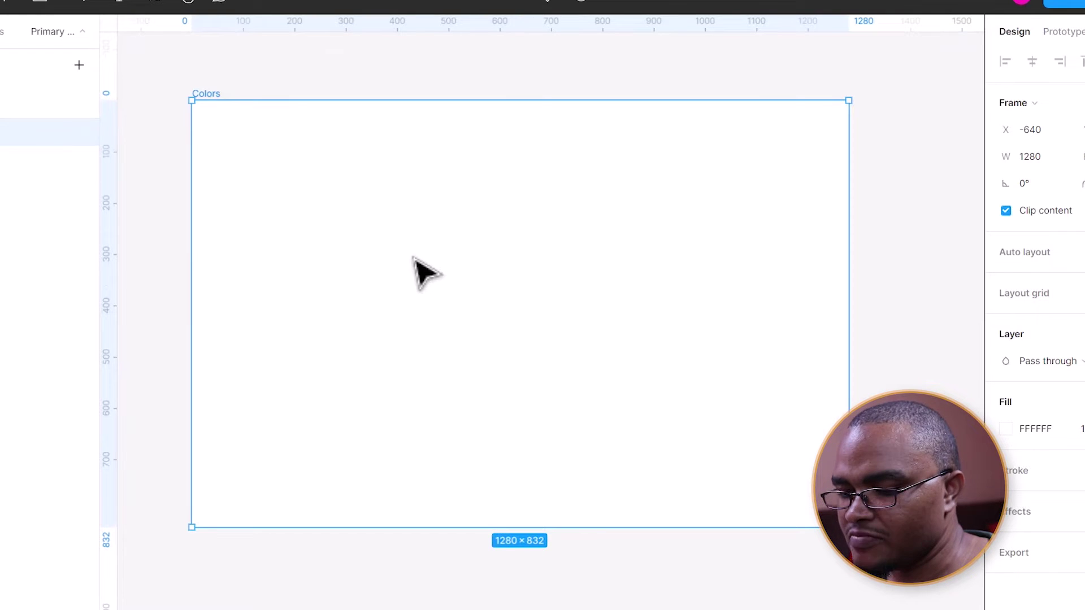
{"action": "scroll", "coordinate": [315, 295], "scroll_direction": "down", "scroll_amount": 2}
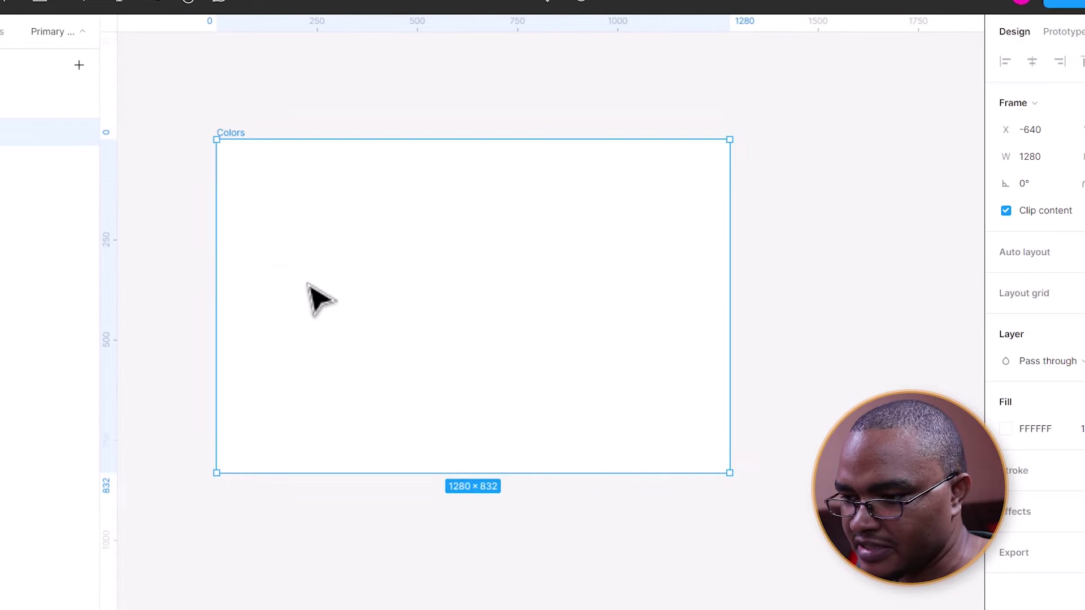
{"action": "left_click", "coordinate": [838, 194]}
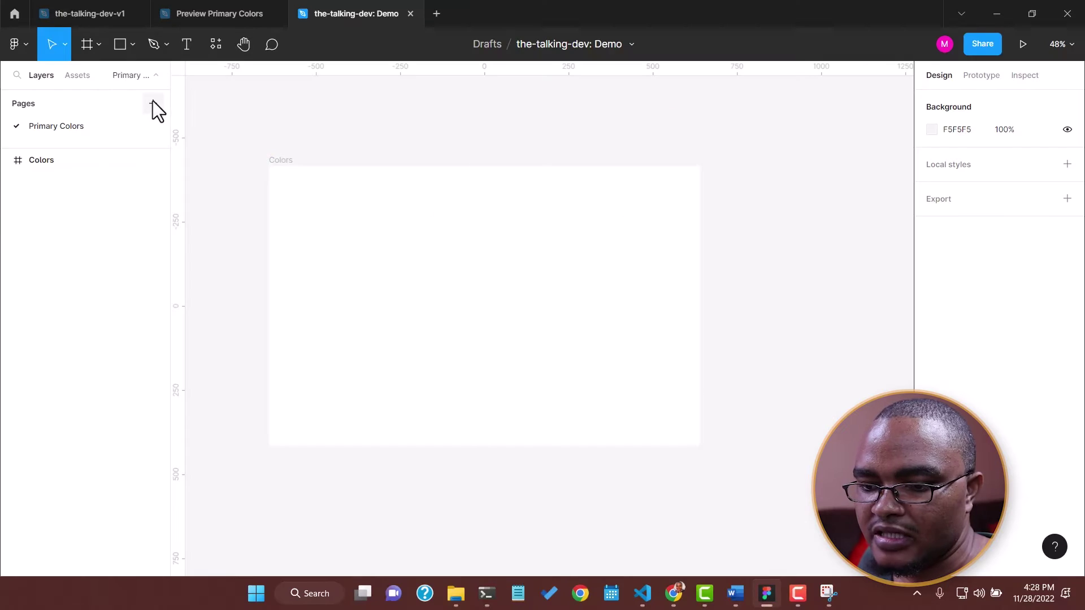
Step: Add a second page to the file and name it "Moodboard"
{"action": "left_click", "coordinate": [152, 104]}
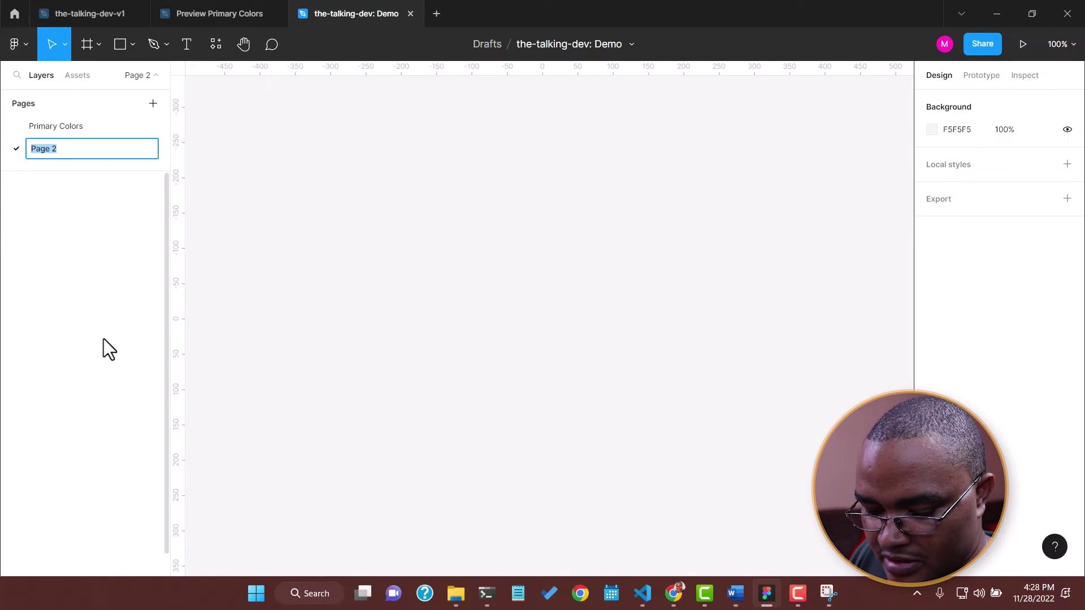
{"action": "type", "text": "Moodboard"}
{"action": "key", "text": "Return"}
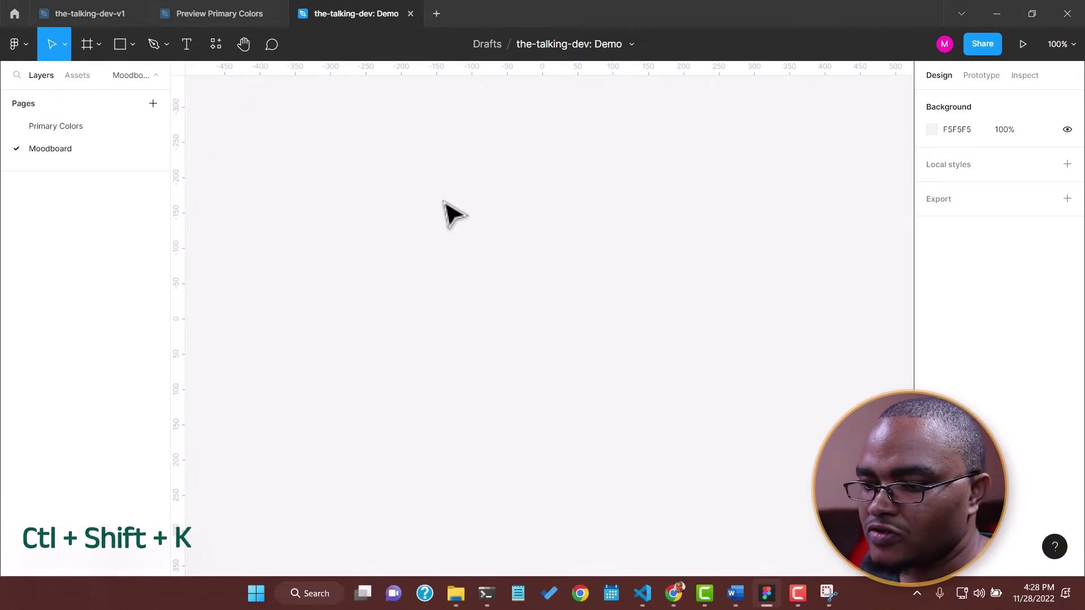
{"action": "key", "text": "ctrl+shift+k"}
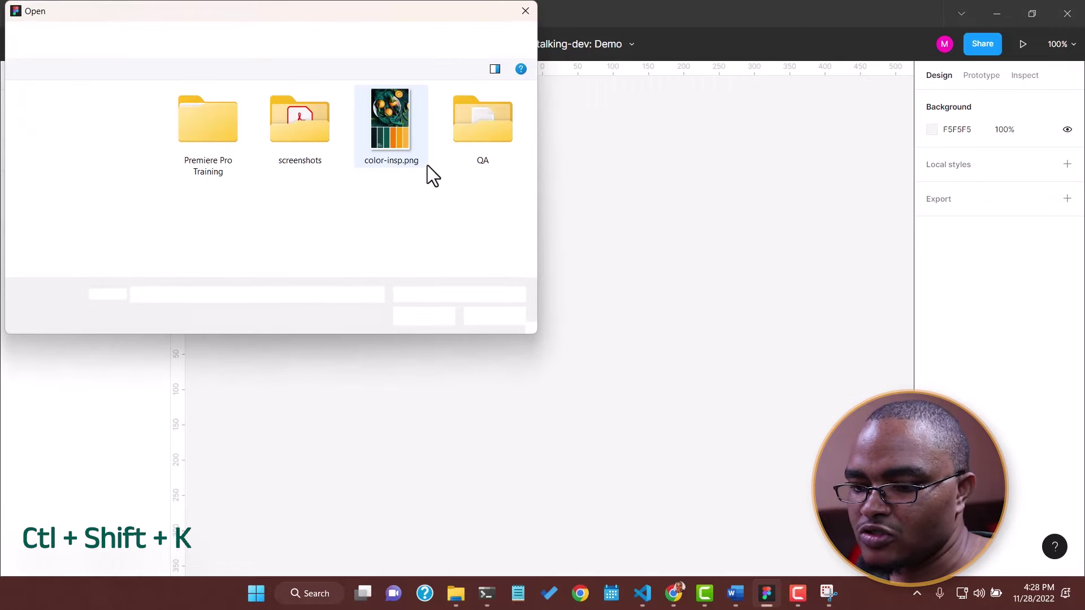
{"action": "left_click", "coordinate": [509, 312]}
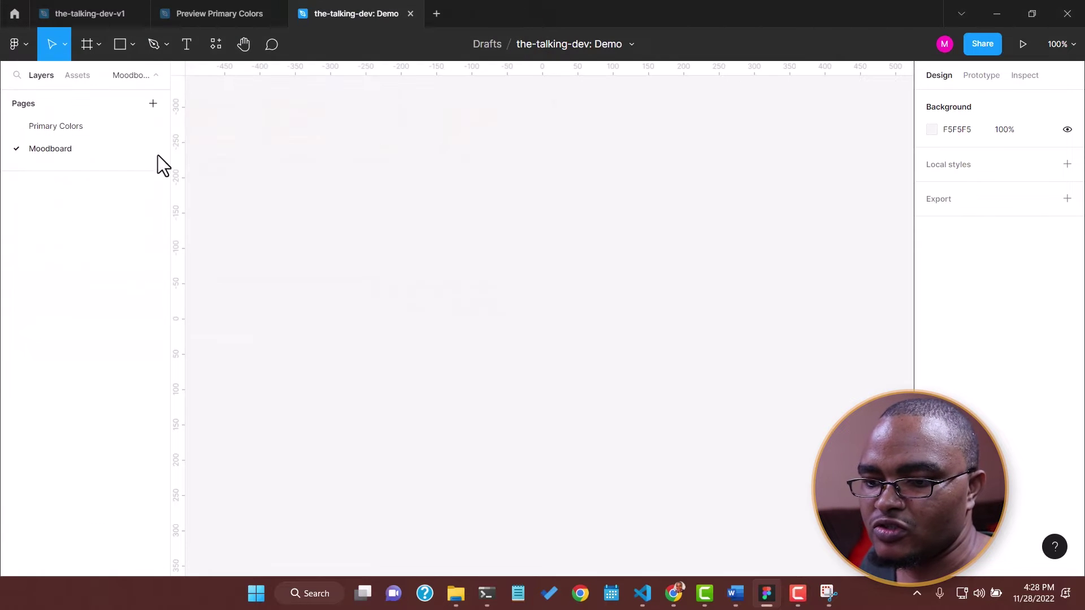
{"action": "left_click", "coordinate": [216, 46]}
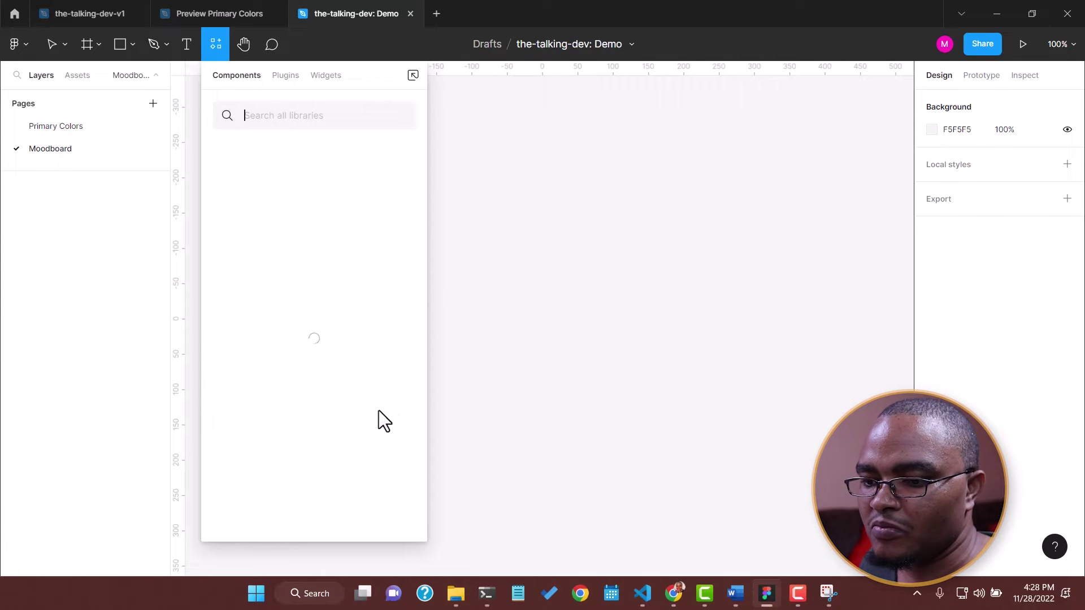
{"action": "left_click", "coordinate": [519, 251]}
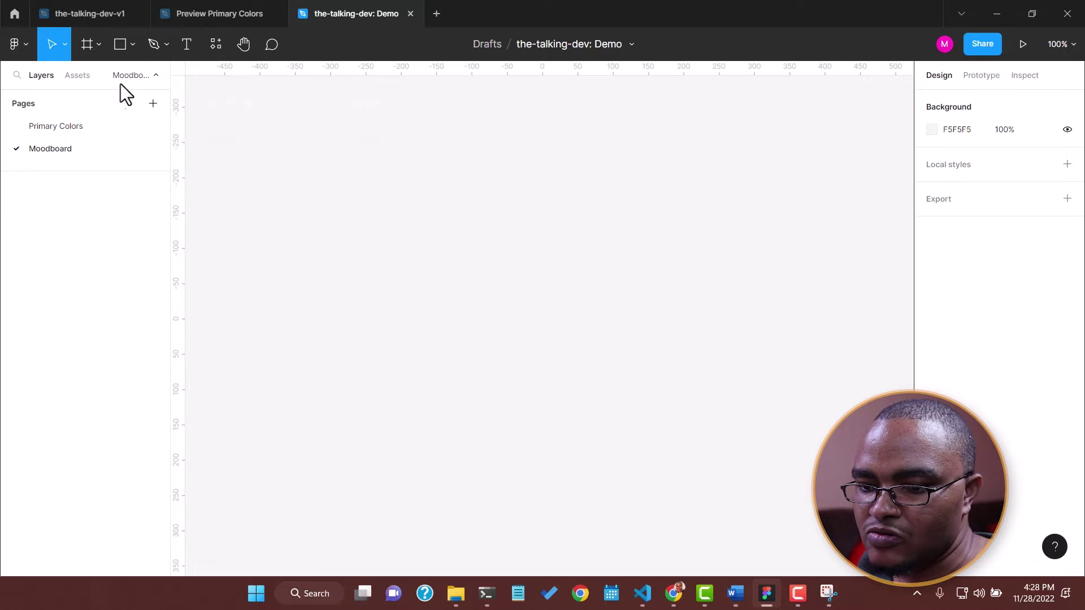
Step: Place the color-insp.png image from the Desktop on the Moodboard canvas at about 263 × 429
{"action": "left_click", "coordinate": [133, 44]}
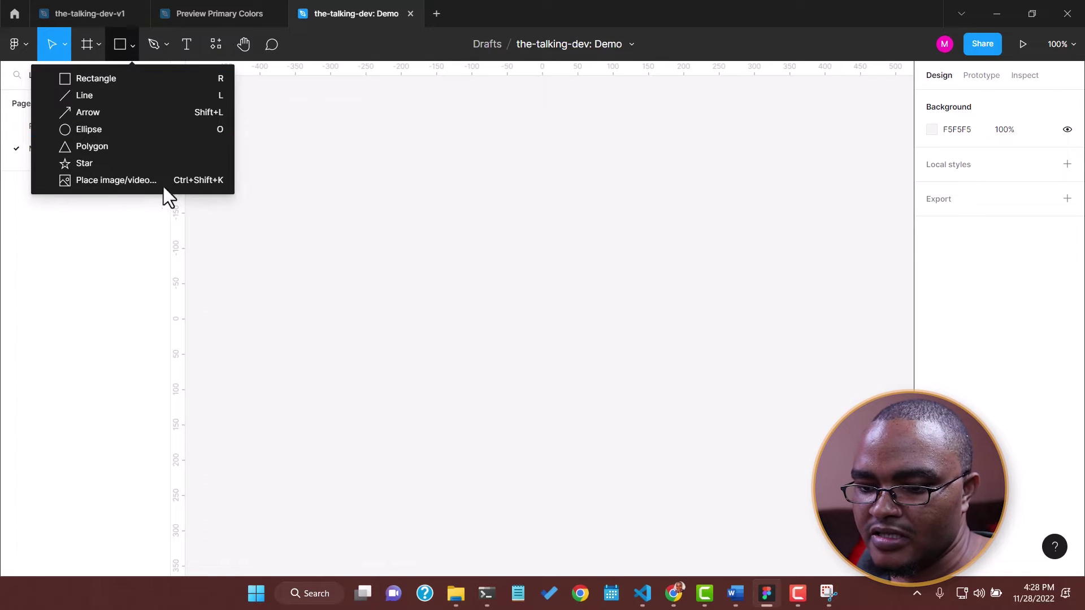
{"action": "left_click", "coordinate": [133, 180]}
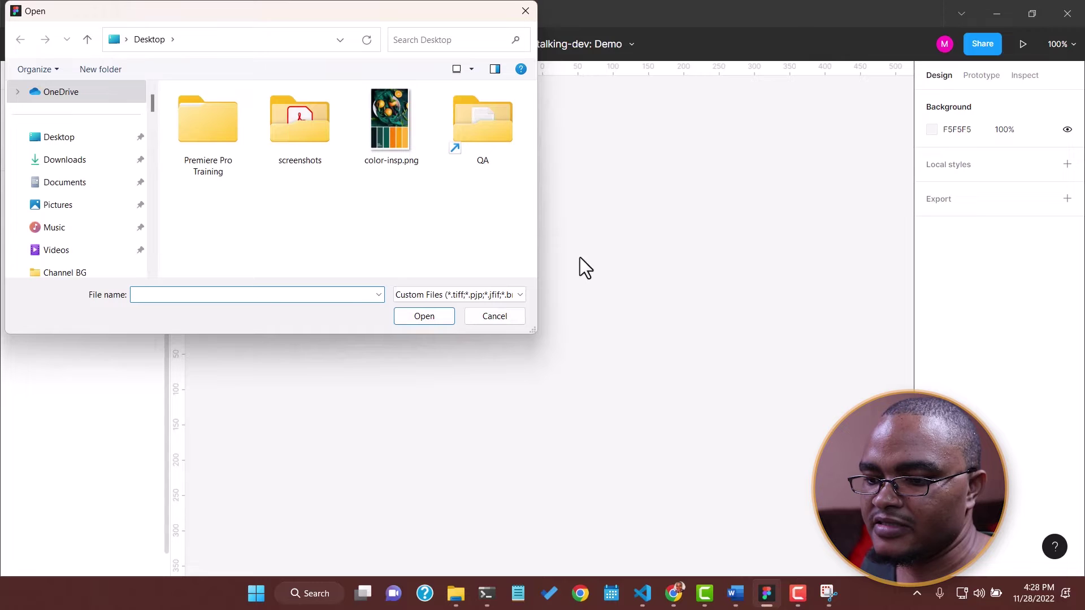
{"action": "left_click", "coordinate": [383, 147]}
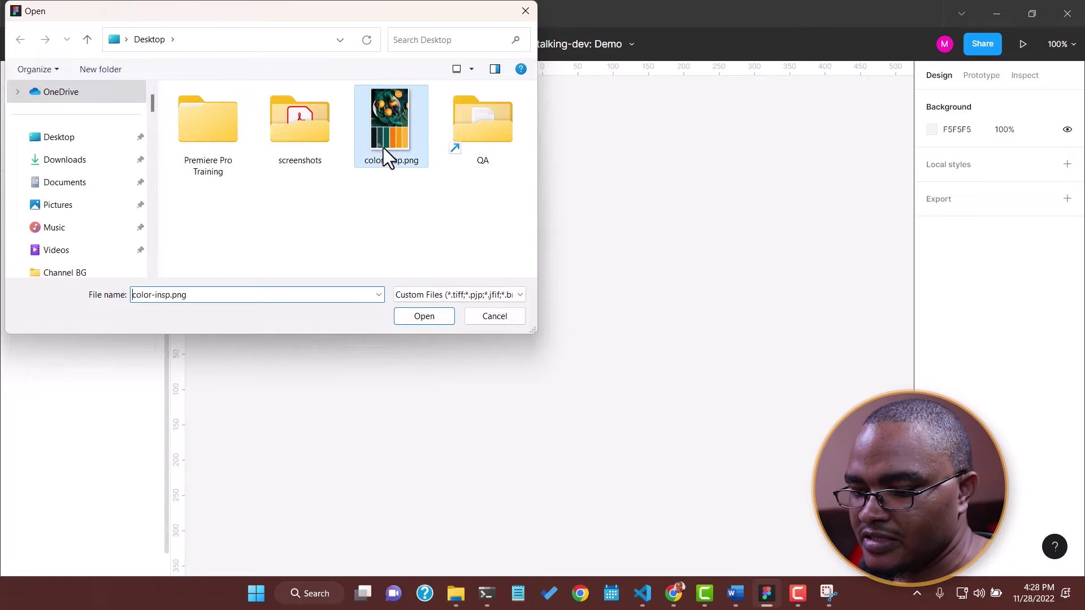
{"action": "left_click", "coordinate": [425, 316]}
{"action": "left_click_drag", "start_coordinate": [404, 96], "coordinate": [587, 397]}
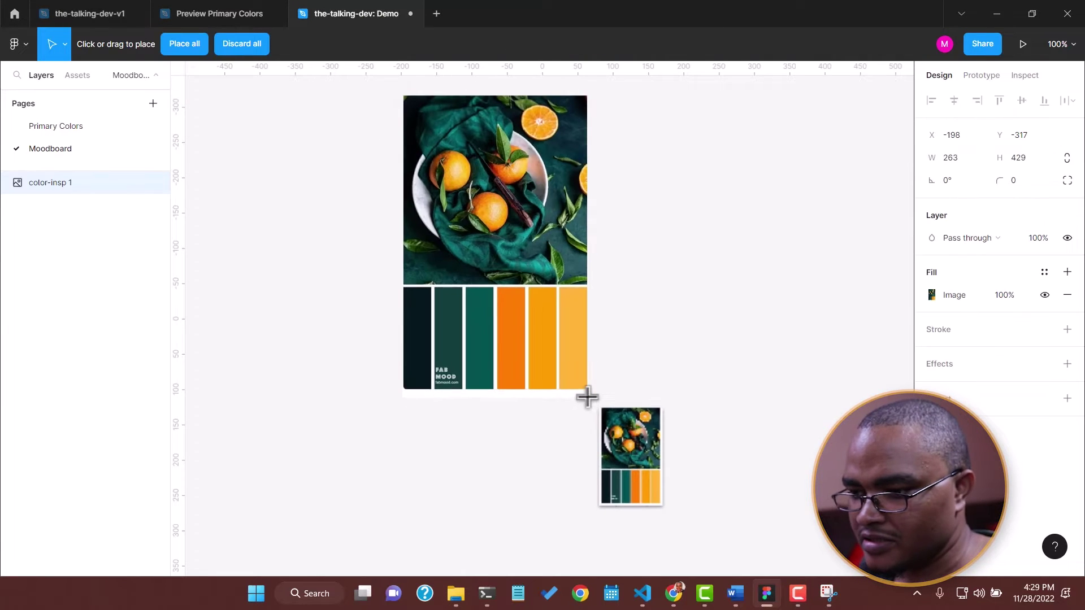
{"action": "key", "text": "Escape"}
{"action": "left_click", "coordinate": [741, 290]}
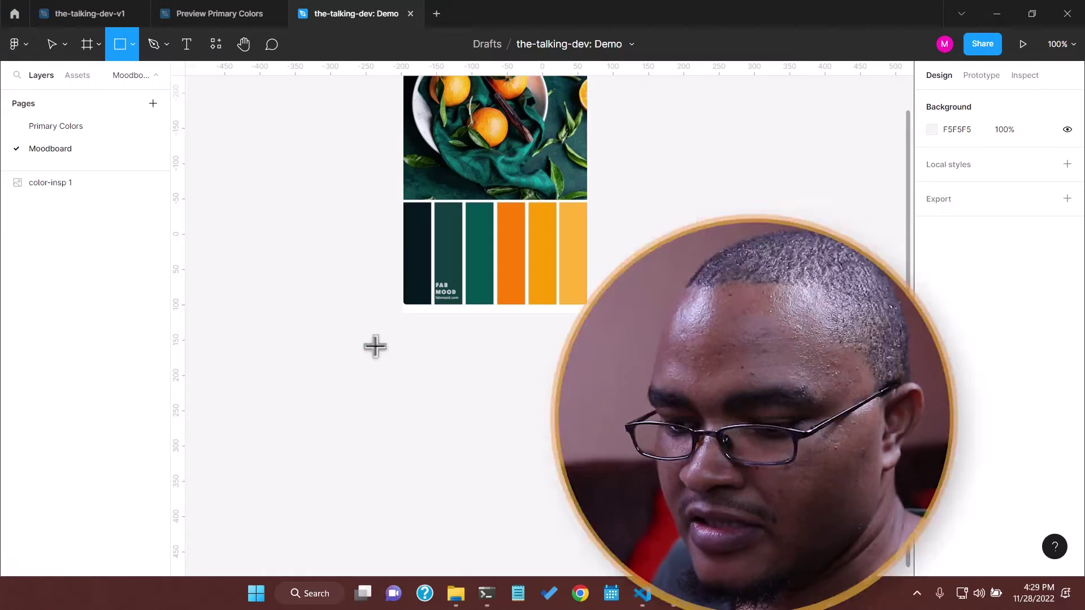
Step: Add a 100 × 100 rectangle below the dark swatch at the left end of the palette image
{"action": "key", "text": "r"}
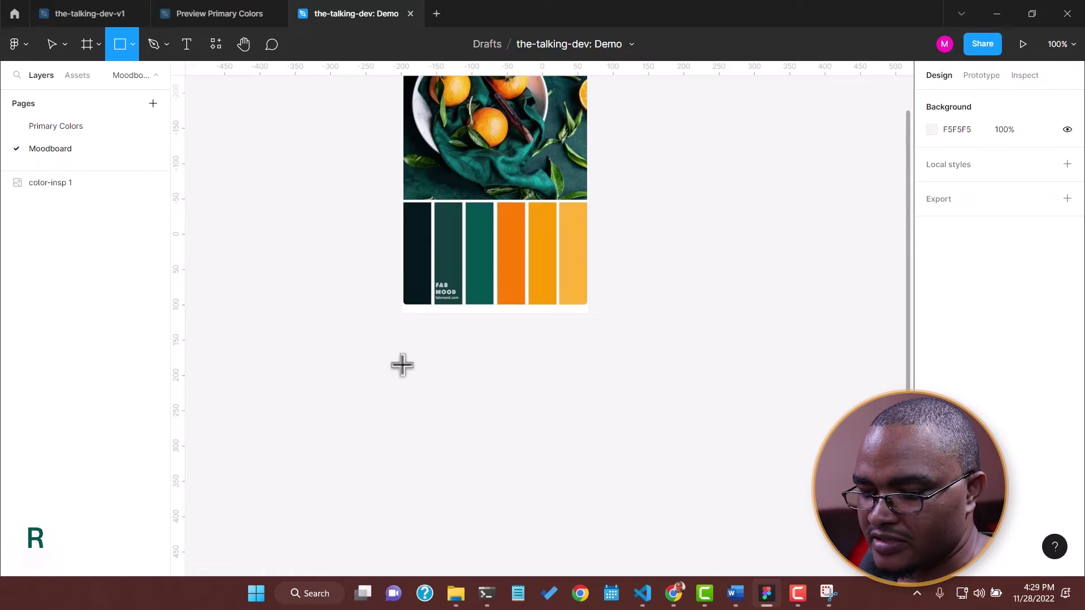
{"action": "left_click", "coordinate": [401, 365]}
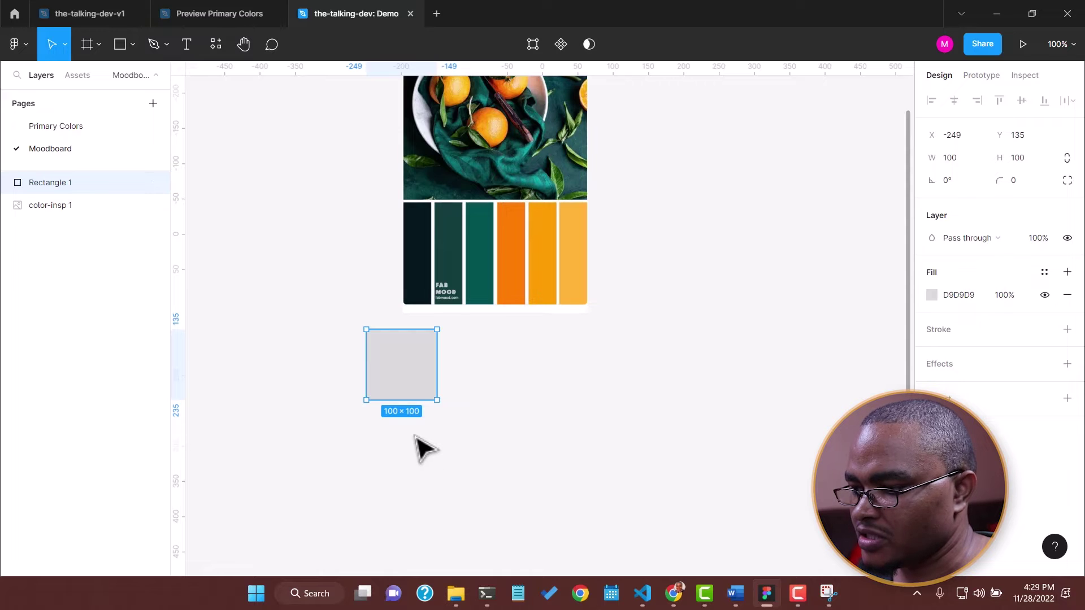
Step: Duplicate the 100 × 100 rectangle into a horizontal row of six with 20 px gaps below the palette image
{"action": "scroll", "coordinate": [421, 444], "scroll_direction": "up", "scroll_amount": 3}
{"action": "scroll", "coordinate": [421, 443], "scroll_direction": "down", "scroll_amount": 3}
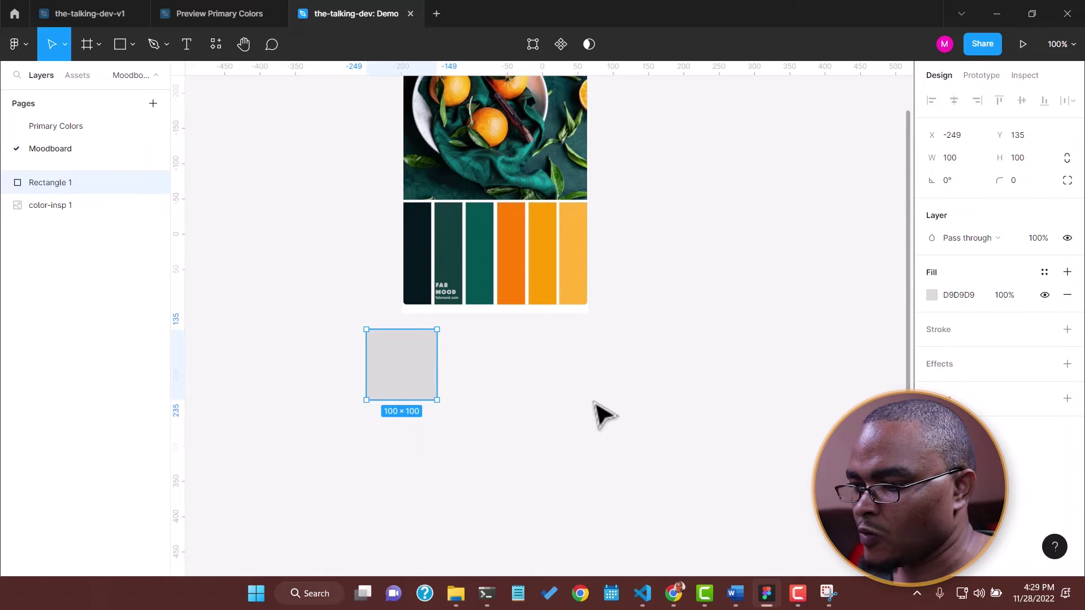
{"action": "left_click", "coordinate": [531, 392]}
{"action": "scroll", "coordinate": [509, 430], "scroll_direction": "up", "scroll_amount": 3}
{"action": "scroll", "coordinate": [497, 438], "scroll_direction": "down", "scroll_amount": 3}
{"action": "left_click", "coordinate": [404, 390]}
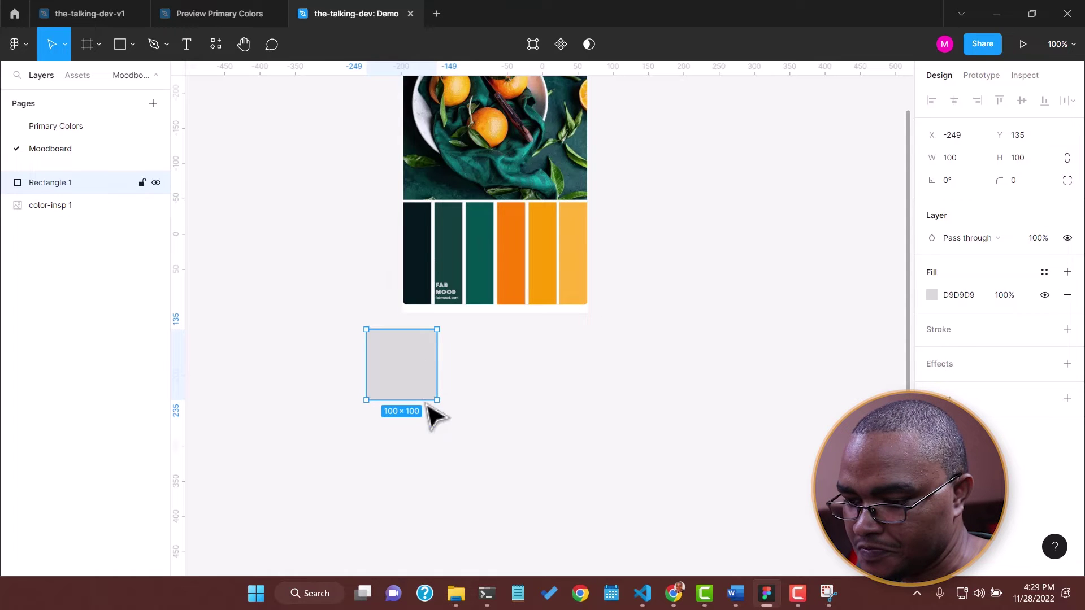
{"action": "left_click_drag", "start_coordinate": [413, 365], "coordinate": [500, 368]}
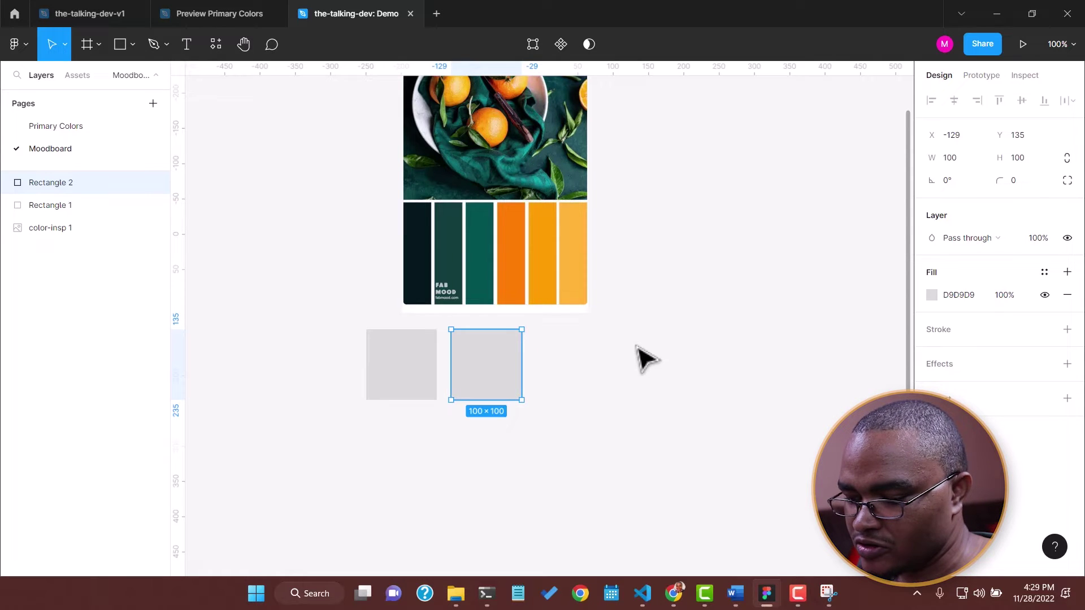
{"action": "key", "text": "ctrl+d"}
{"action": "key", "text": "ctrl+d"}
{"action": "key", "text": "ctrl+d"}
{"action": "key", "text": "ctrl+d"}
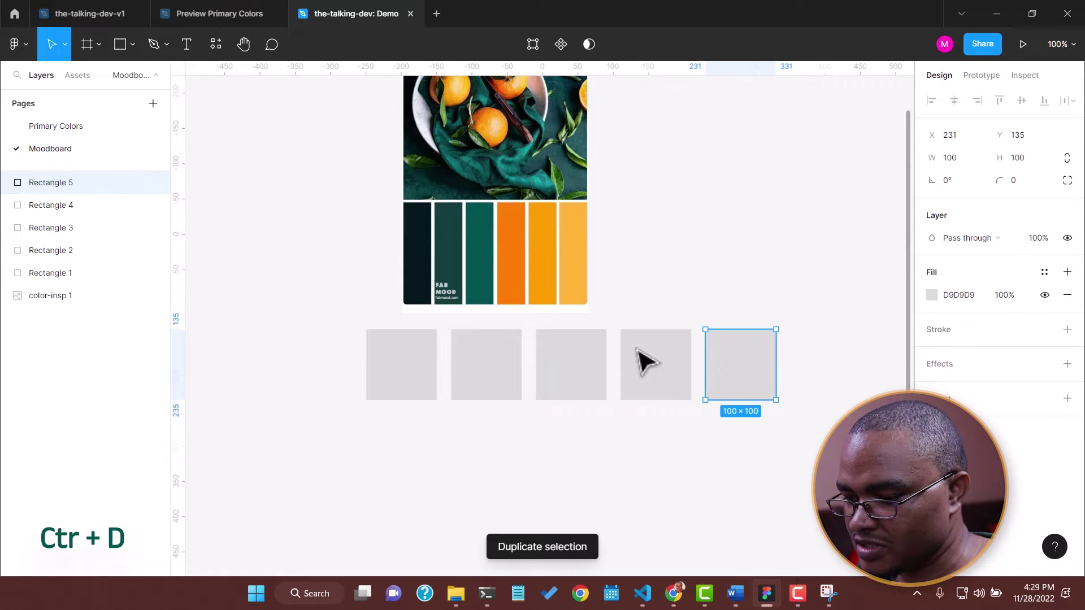
Step: Rename all six rectangles in the row to "Main" in one batch
{"action": "left_click_drag", "start_coordinate": [363, 462], "coordinate": [862, 319]}
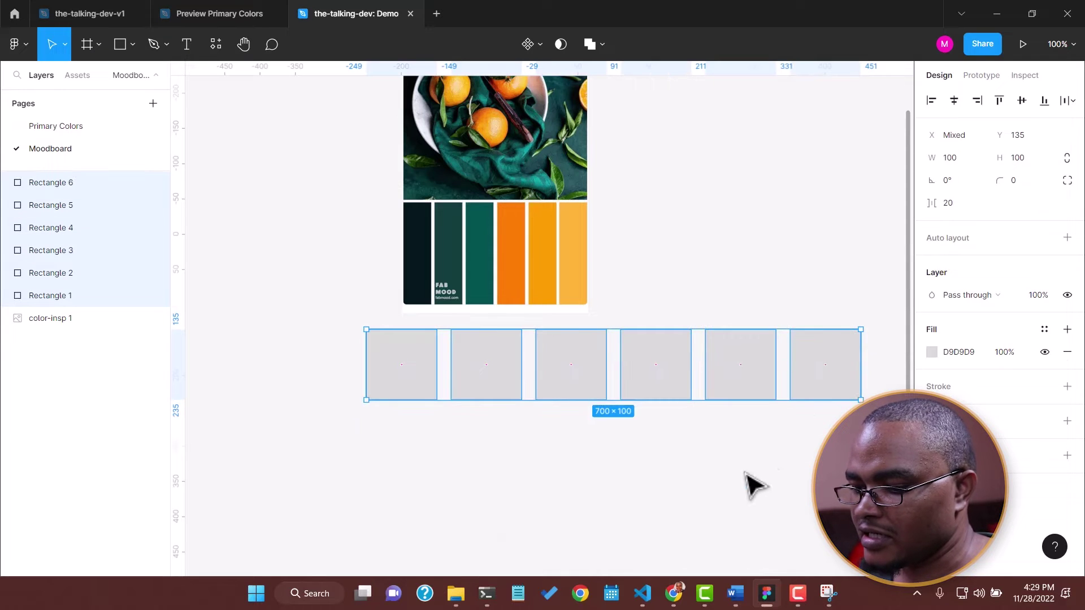
{"action": "key", "text": "ctrl+r"}
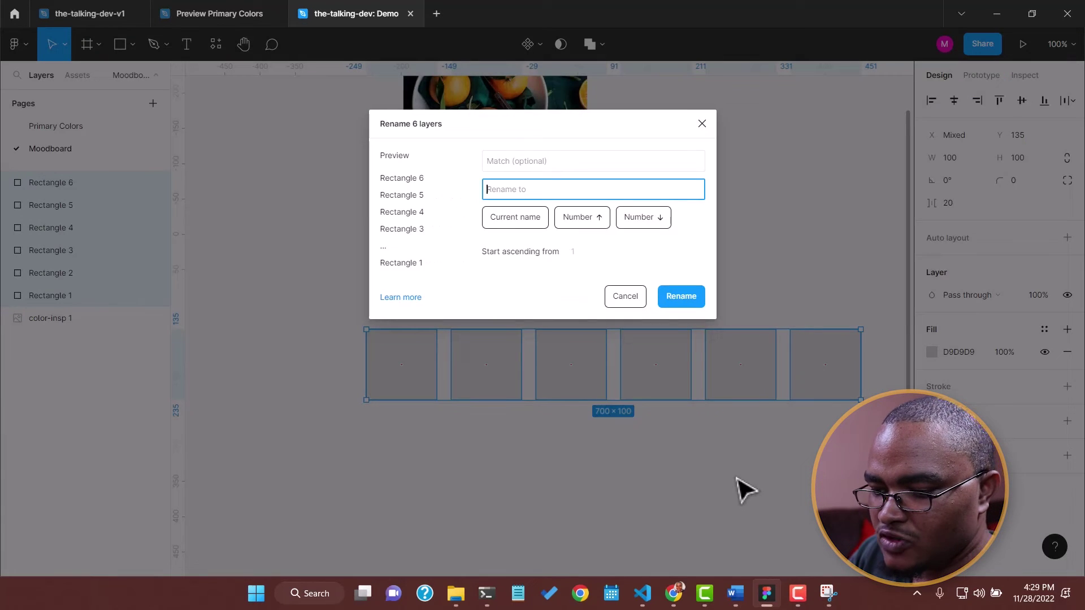
{"action": "type", "text": "P"}
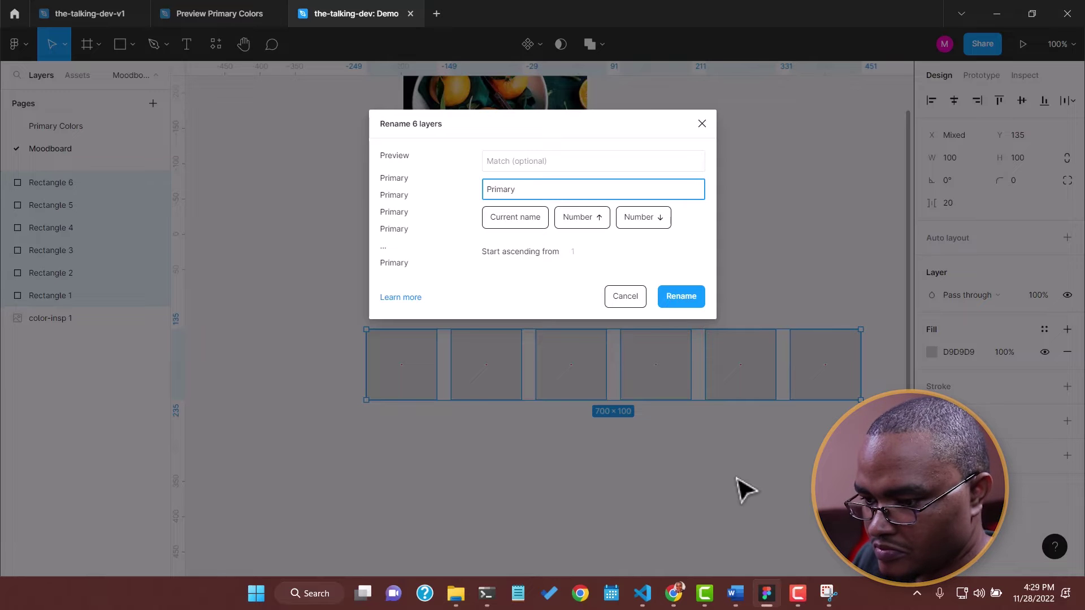
{"action": "key", "text": "BackSpace"}
{"action": "type", "text": "Main"}
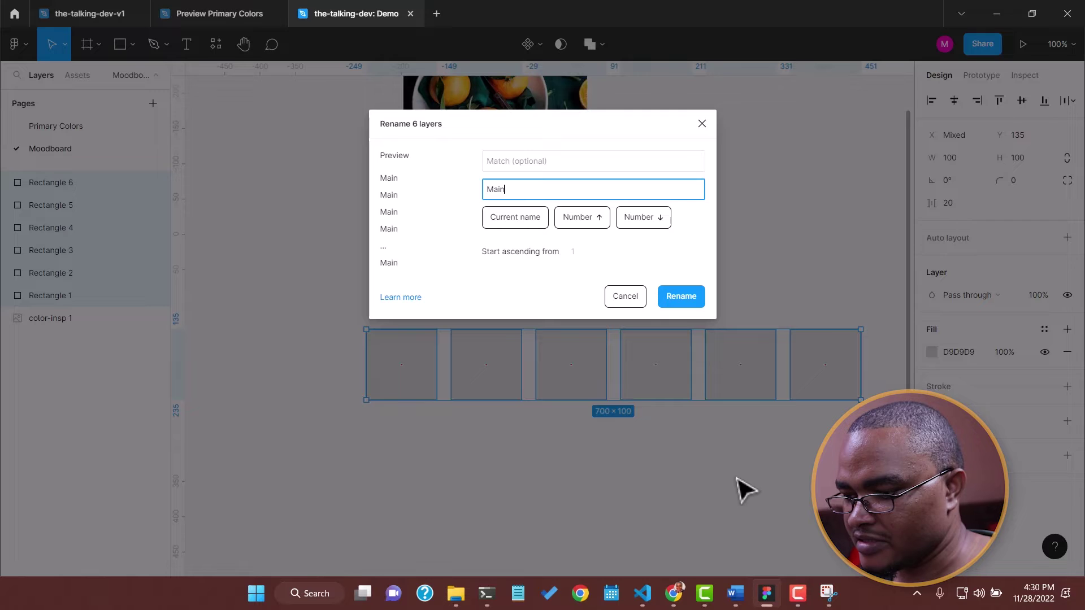
{"action": "left_click", "coordinate": [678, 297]}
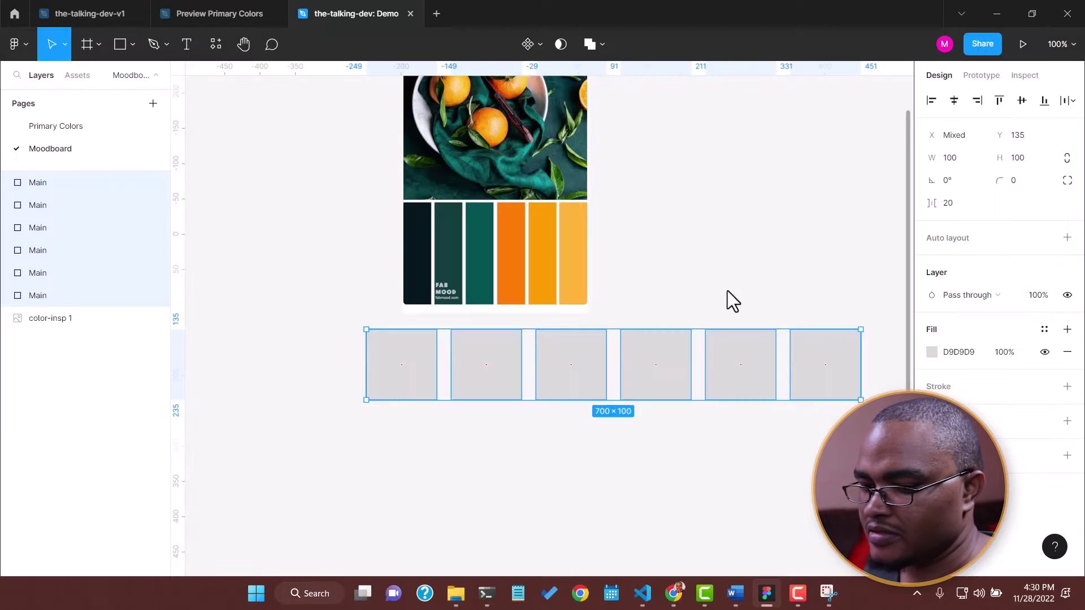
Step: Fill the first three rectangles with the near-black, dark green and teal green colors sampled from the palette image
{"action": "left_click", "coordinate": [448, 466]}
{"action": "left_click", "coordinate": [426, 396]}
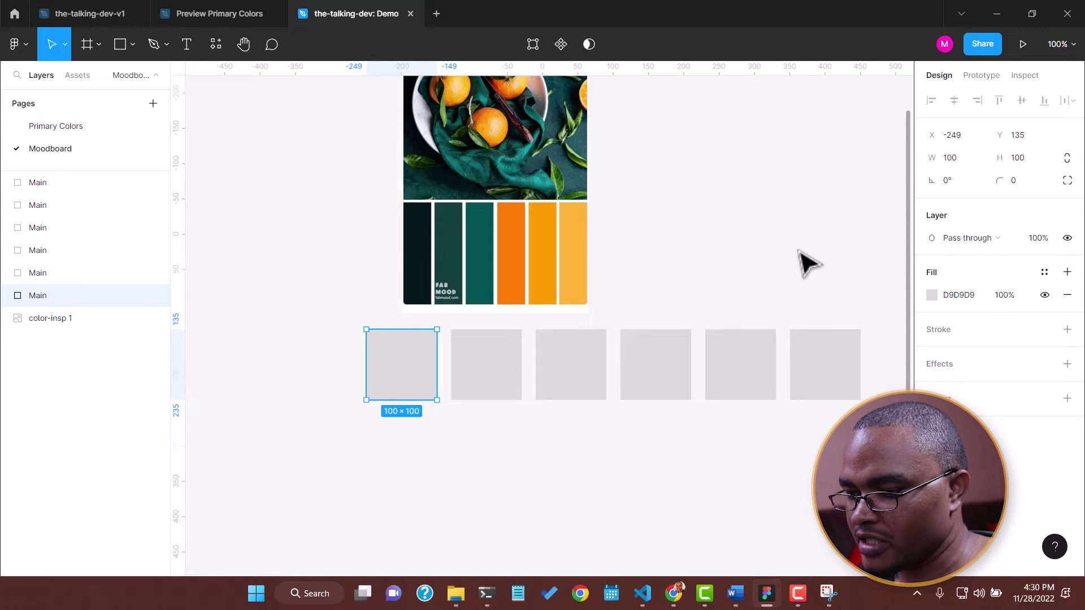
{"action": "key", "text": "i"}
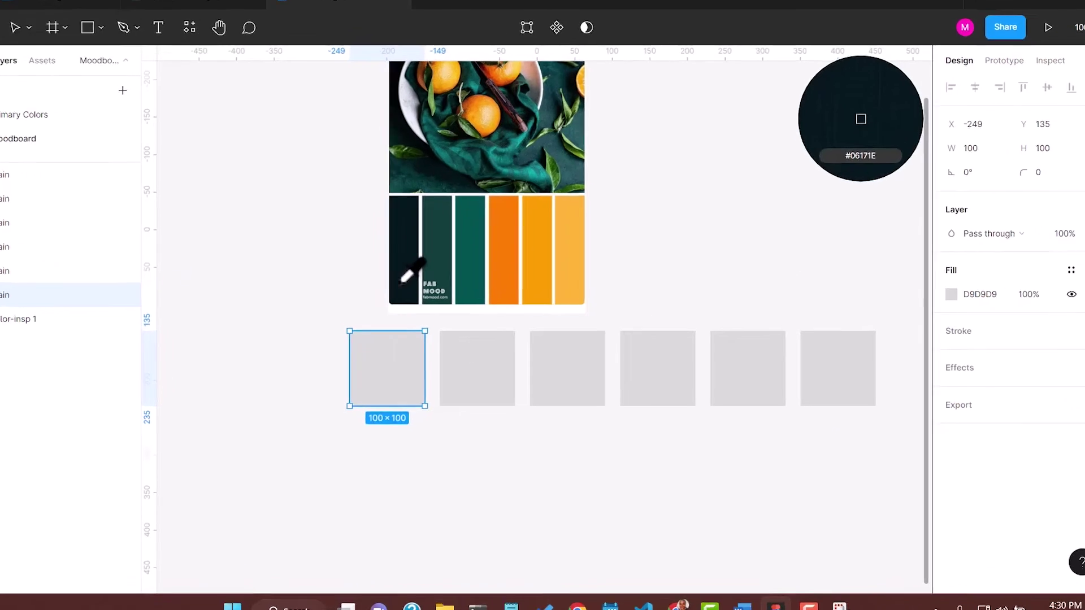
{"action": "left_click", "coordinate": [417, 272]}
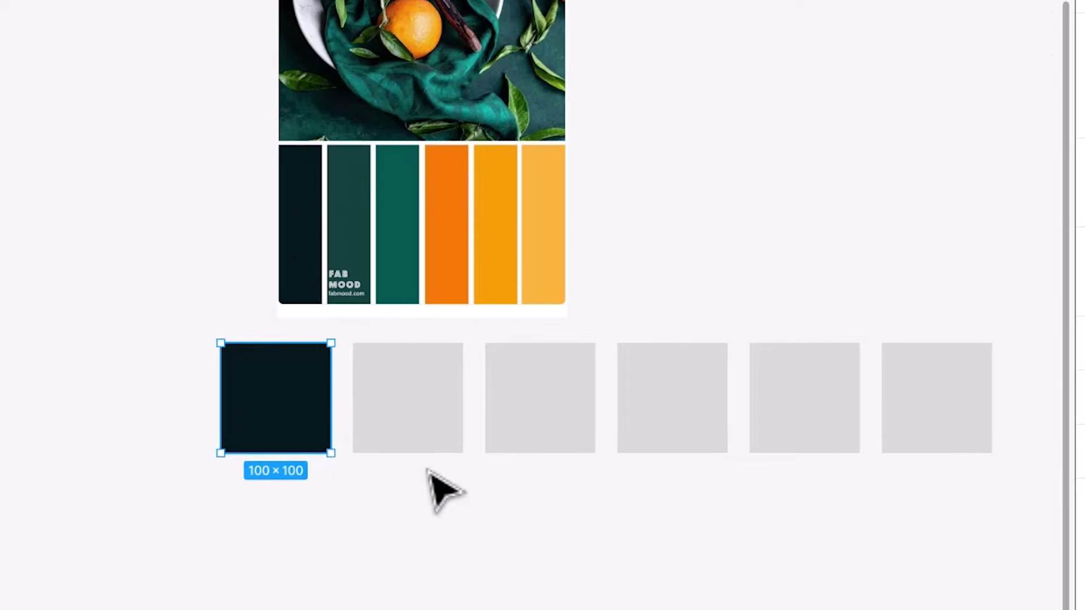
{"action": "key", "text": "Tab"}
{"action": "key", "text": "i"}
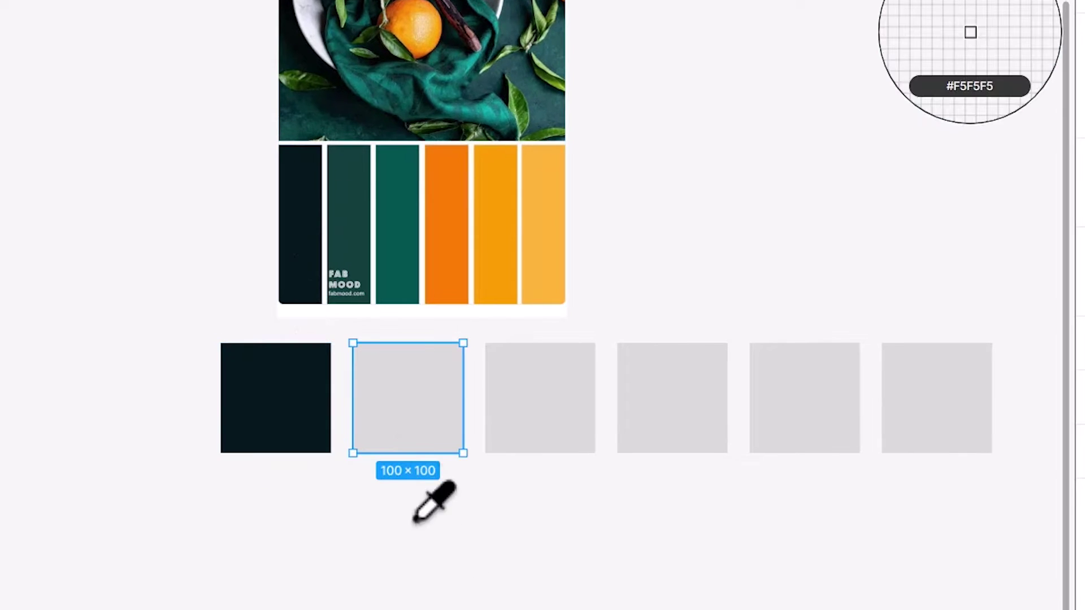
{"action": "left_click", "coordinate": [365, 164]}
{"action": "key", "text": "Tab"}
{"action": "key", "text": "i"}
{"action": "left_click", "coordinate": [397, 237]}
Step: Fill the last three rectangles with the orange, amber and light orange colors sampled from the palette image
{"action": "key", "text": "Tab"}
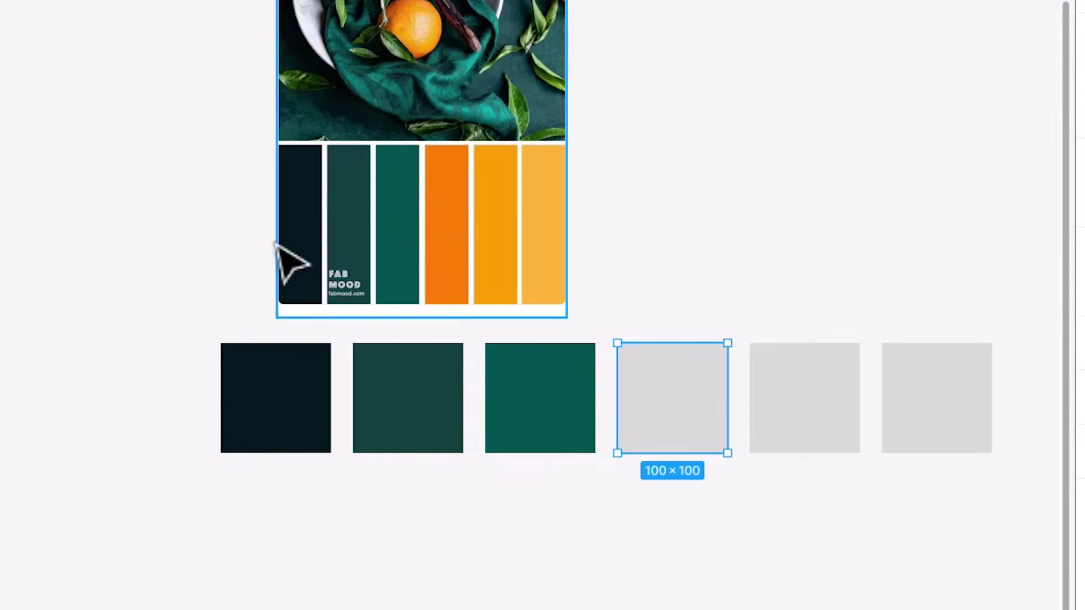
{"action": "key", "text": "i"}
{"action": "left_click", "coordinate": [446, 237]}
{"action": "key", "text": "Tab"}
{"action": "key", "text": "i"}
{"action": "left_click", "coordinate": [505, 234]}
{"action": "key", "text": "Tab"}
{"action": "key", "text": "i"}
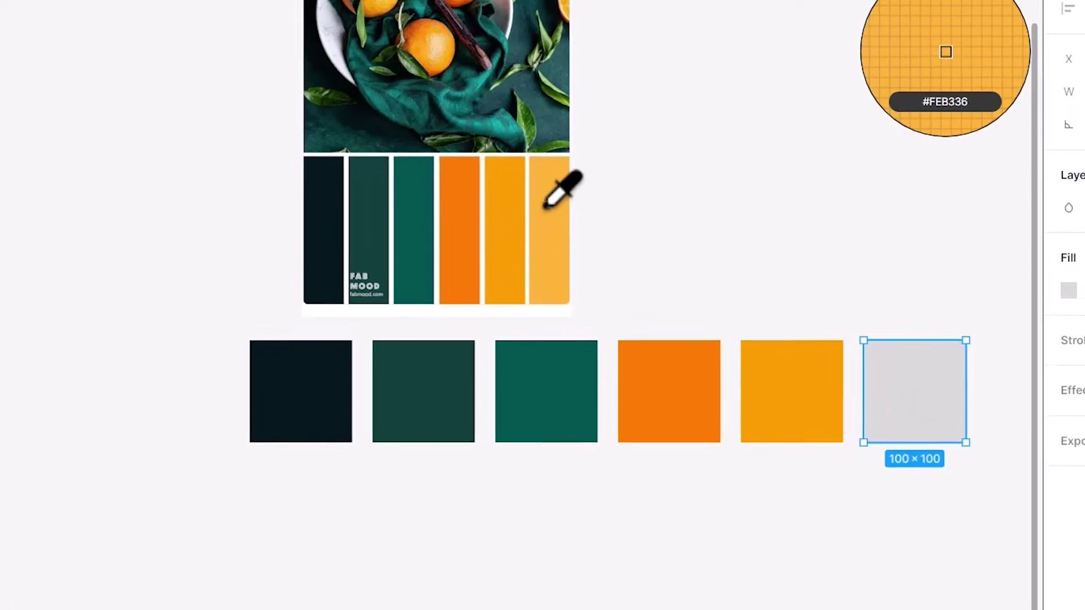
{"action": "left_click", "coordinate": [541, 198]}
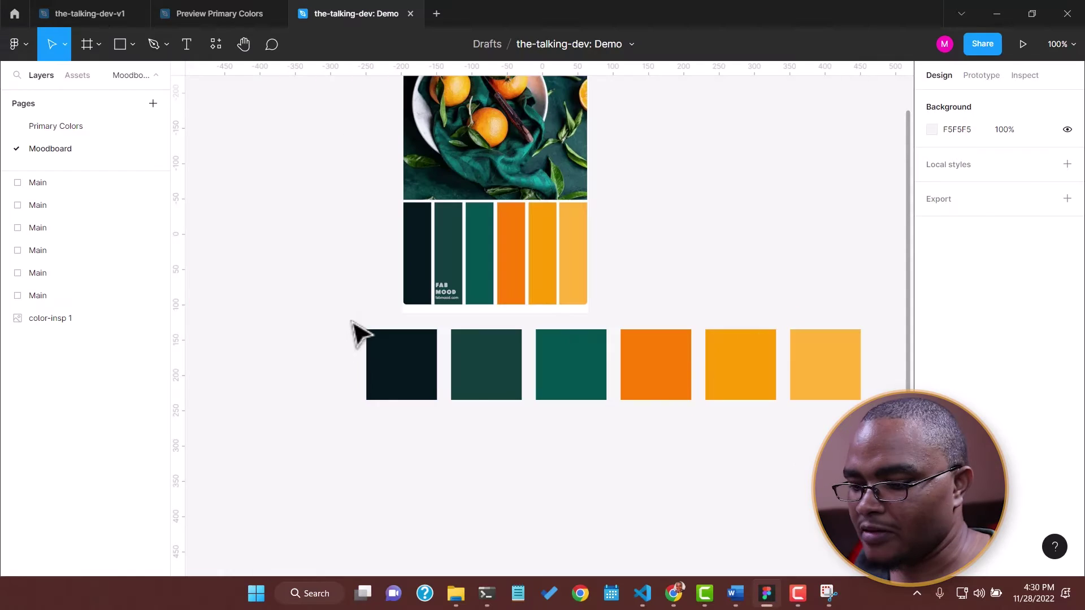
Step: Copy the six swatches into the Colors frame on the Primary Colors page and place them near its upper-left corner at Y 60
{"action": "left_click_drag", "start_coordinate": [350, 323], "coordinate": [884, 446]}
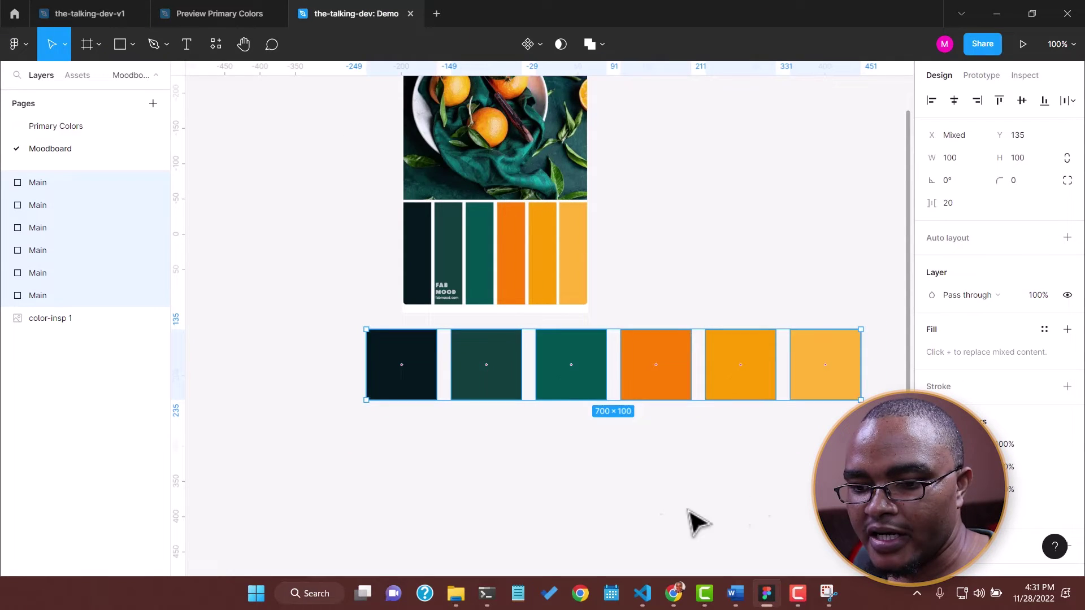
{"action": "left_click", "coordinate": [63, 128]}
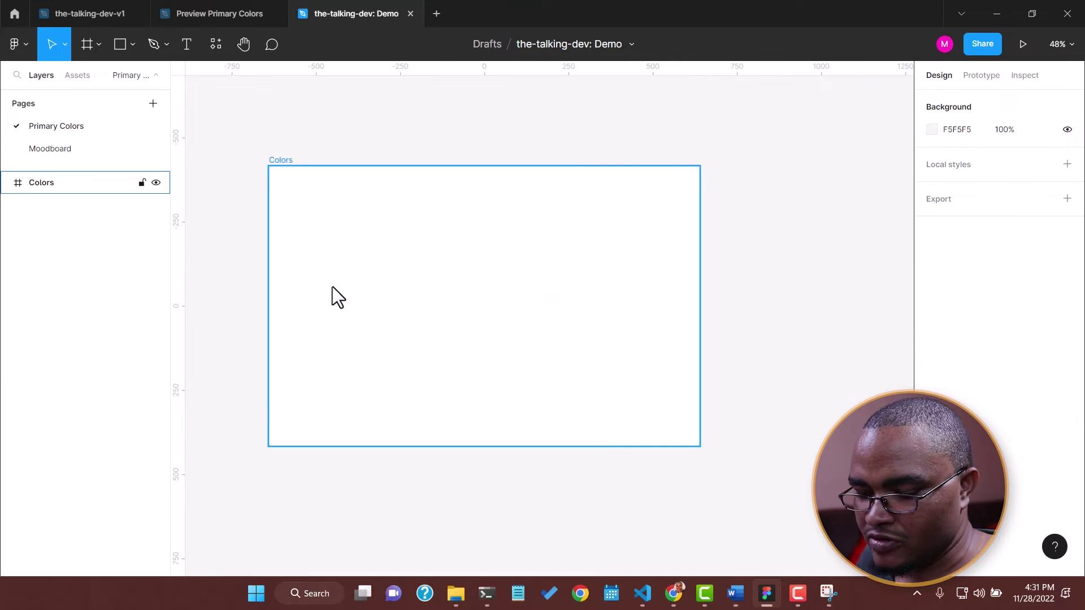
{"action": "key", "text": "ctrl+v"}
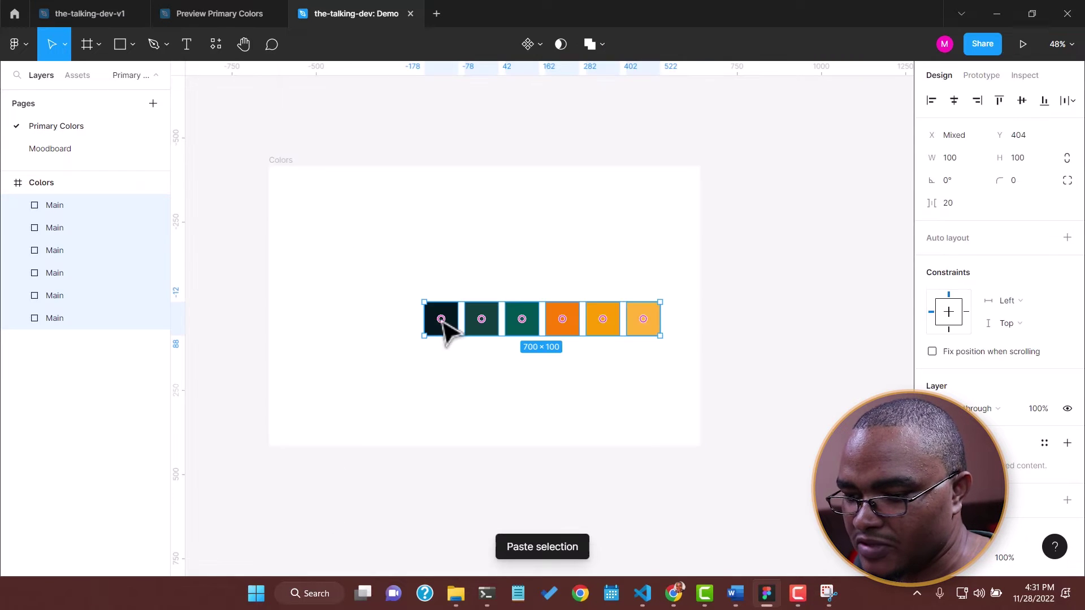
{"action": "left_click_drag", "start_coordinate": [442, 333], "coordinate": [312, 218]}
Step: Rename the six swatches in the Colors frame to "Base Colors" in one batch
{"action": "key", "text": "ctrl+r"}
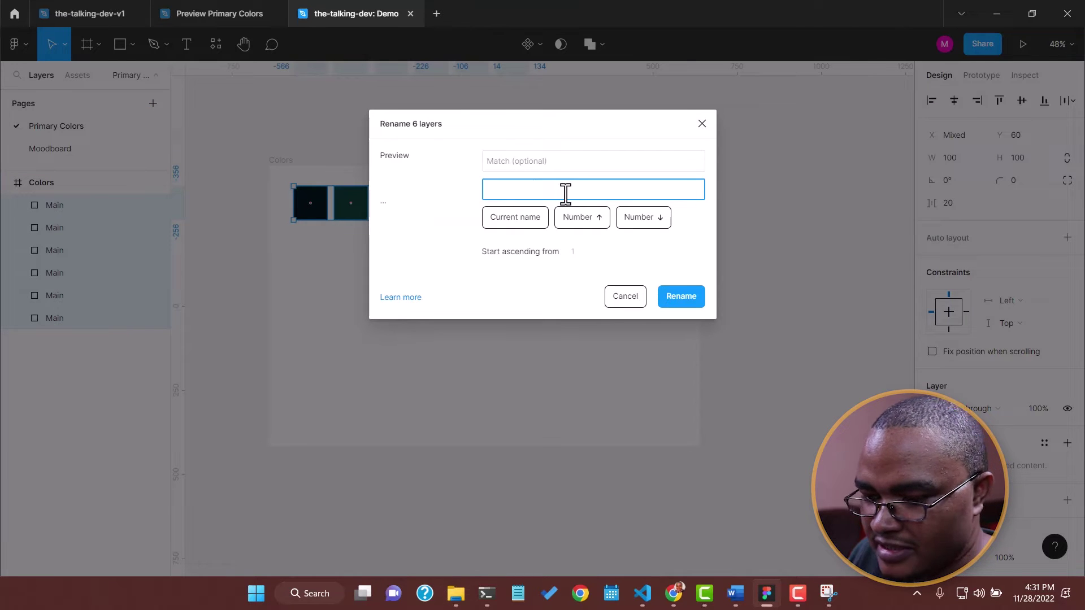
{"action": "key", "text": "BackSpace"}
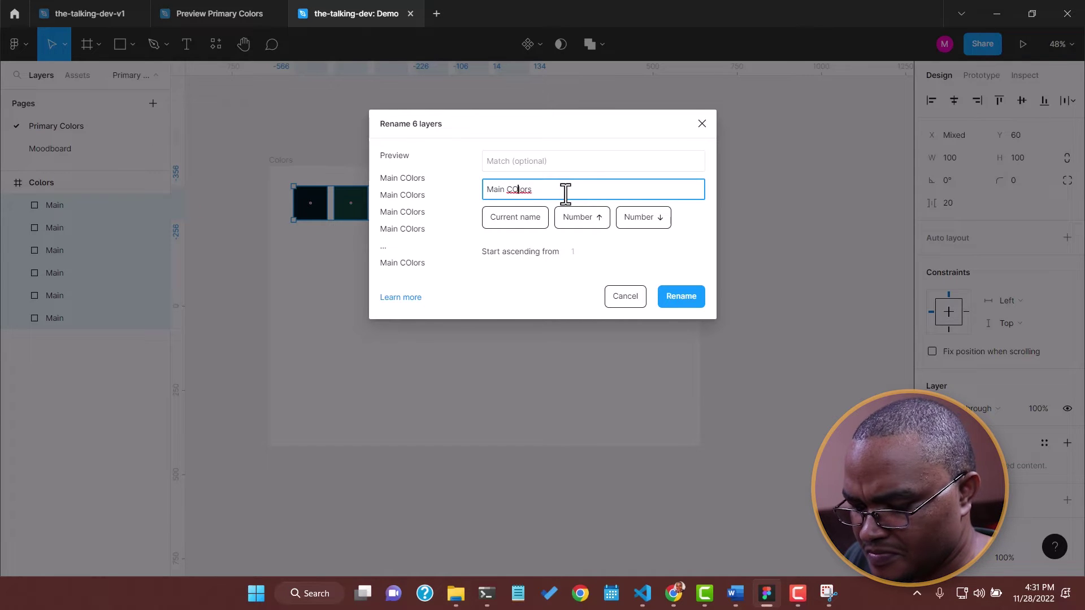
{"action": "key", "text": "BackSpace"}
{"action": "key", "text": "BackSpace"}
{"action": "key", "text": "BackSpace"}
{"action": "key", "text": "BackSpace"}
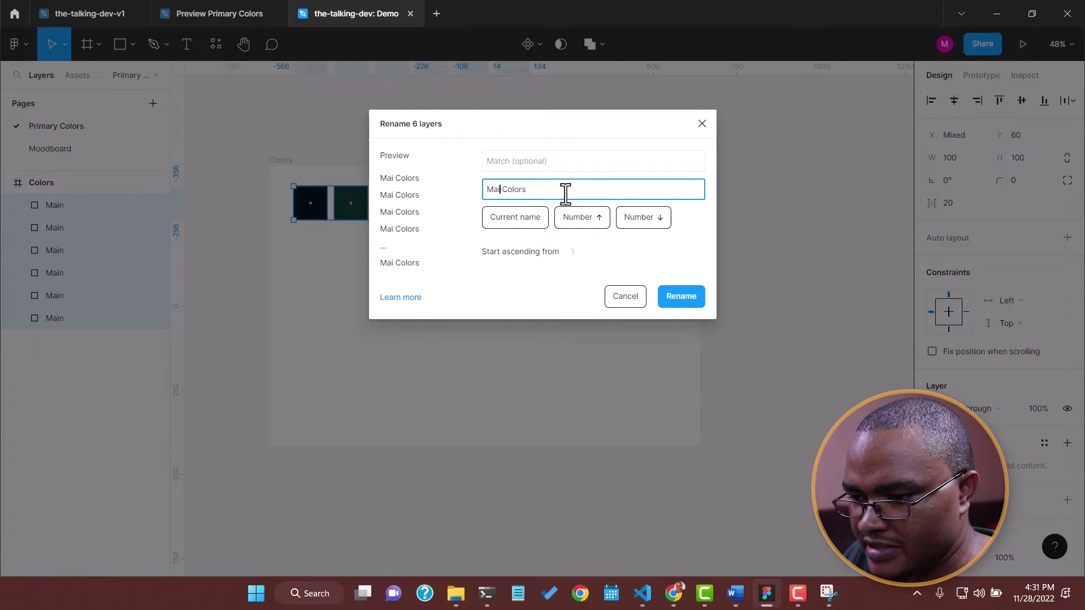
{"action": "type", "text": "Base"}
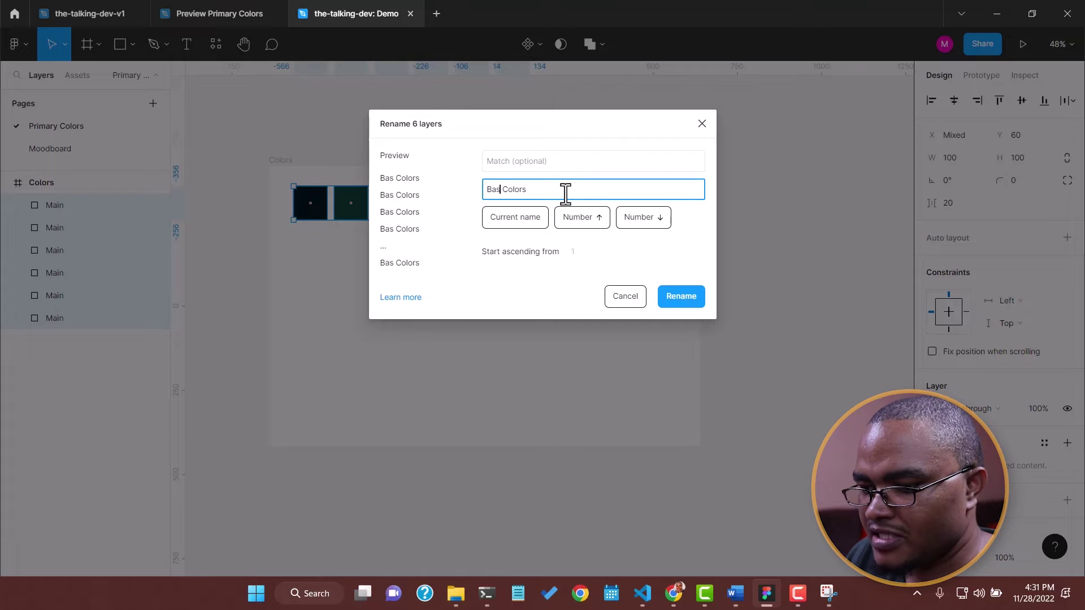
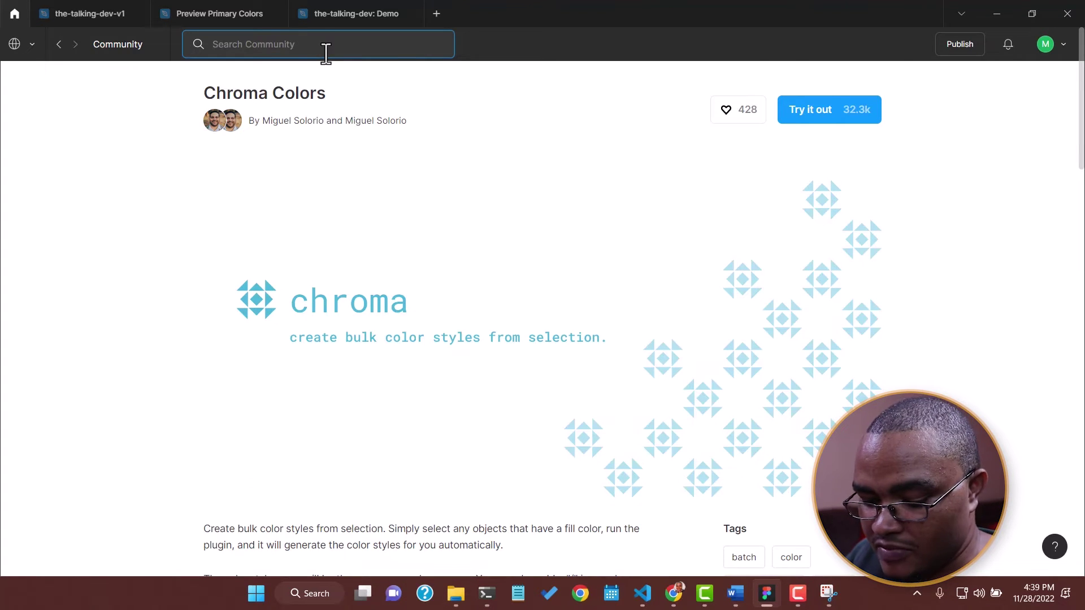
Step: Search the Community for "Contrast" and look through the page of the Contrast plugin by Maark
{"action": "type", "text": "ntrast"}
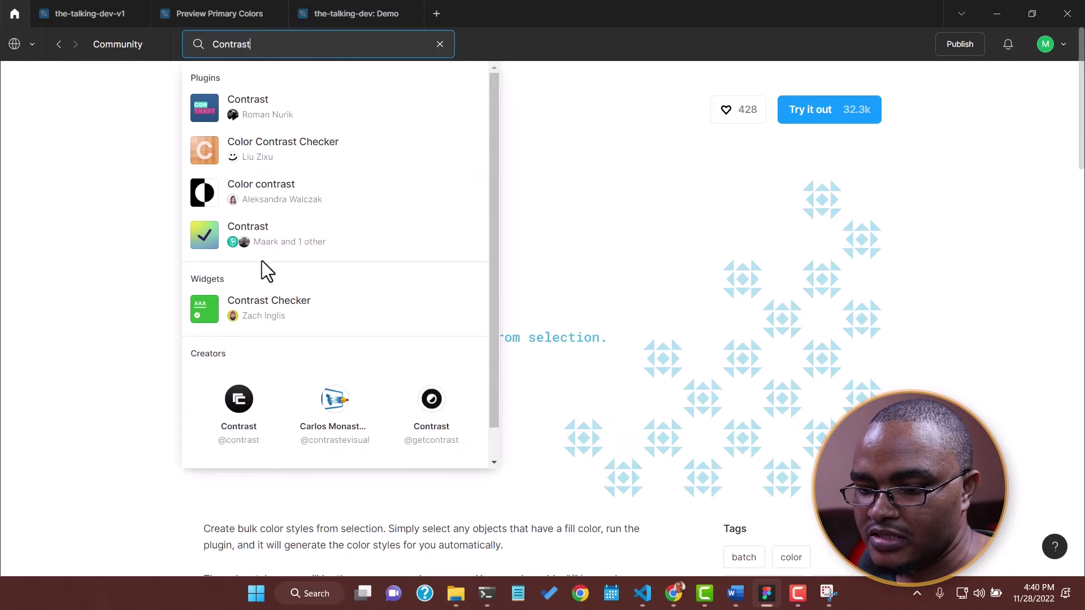
{"action": "left_click", "coordinate": [292, 243]}
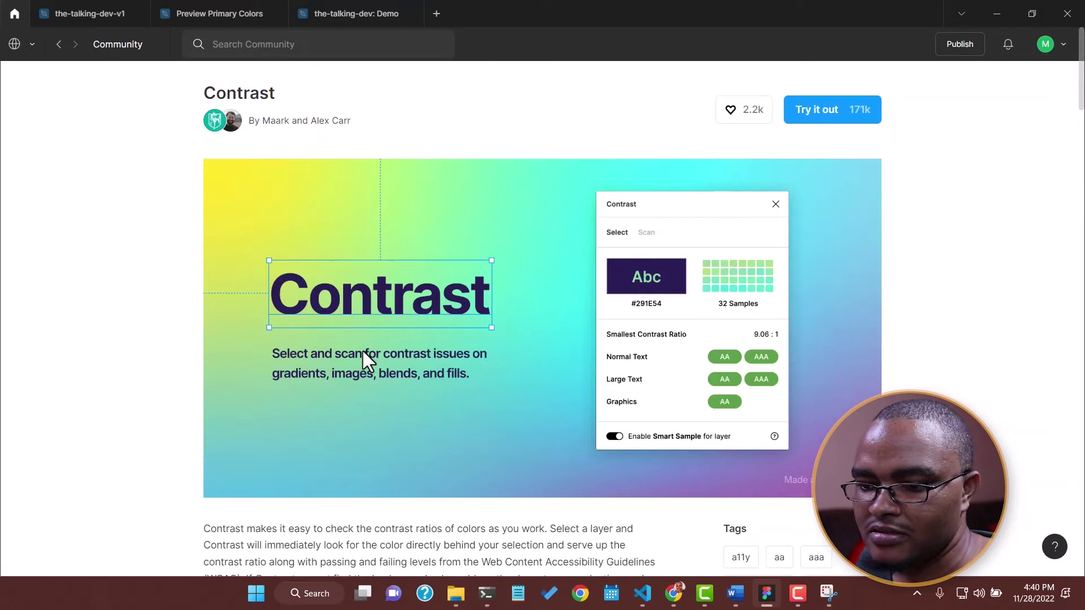
{"action": "scroll", "coordinate": [363, 334], "scroll_direction": "down", "scroll_amount": 5}
{"action": "scroll", "coordinate": [363, 334], "scroll_direction": "up", "scroll_amount": 6}
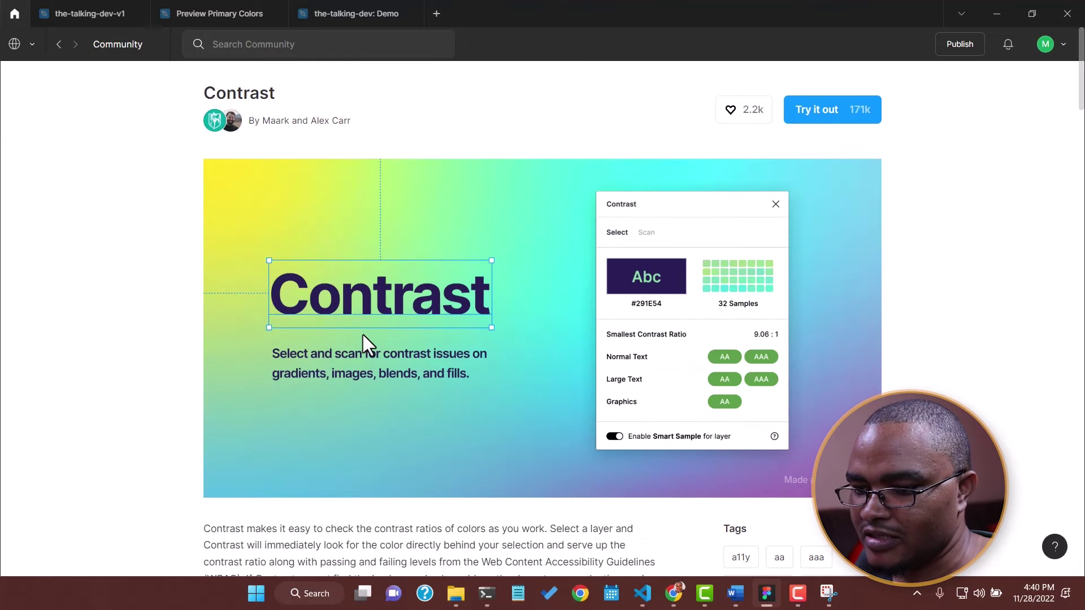
Step: Search the Community for "Tints and Shades" and open that plugin's page
{"action": "left_click", "coordinate": [299, 45]}
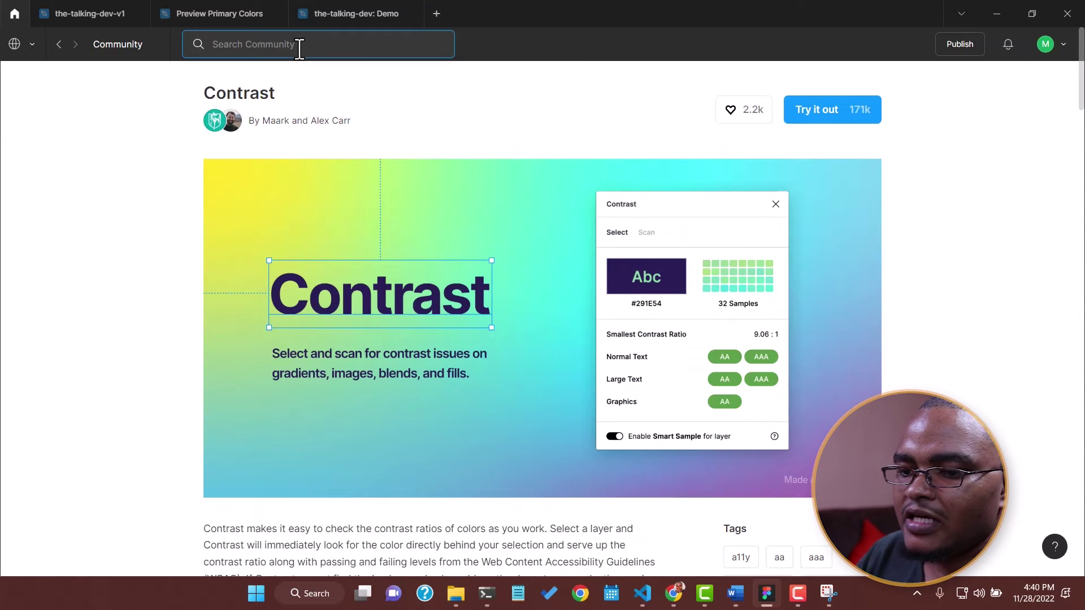
{"action": "type", "text": "Tin"}
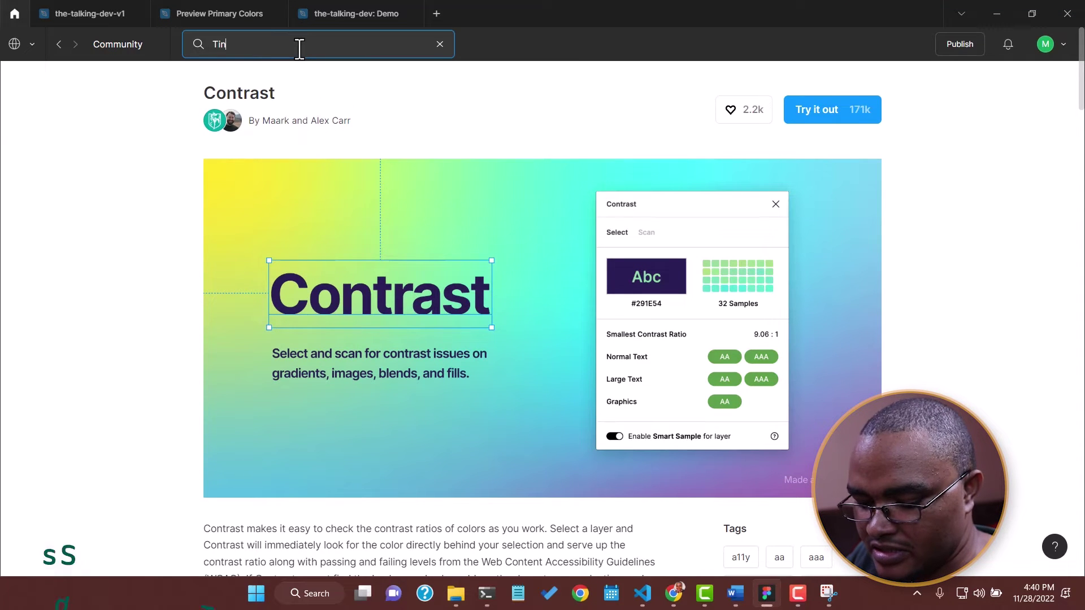
{"action": "type", "text": "ts and Sha"}
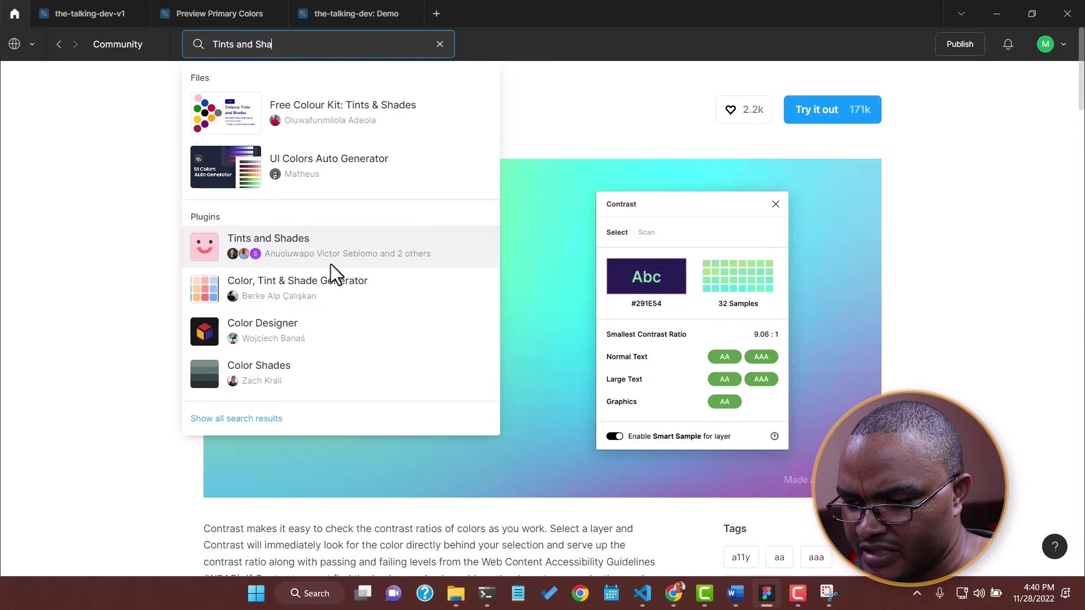
{"action": "left_click", "coordinate": [502, 398]}
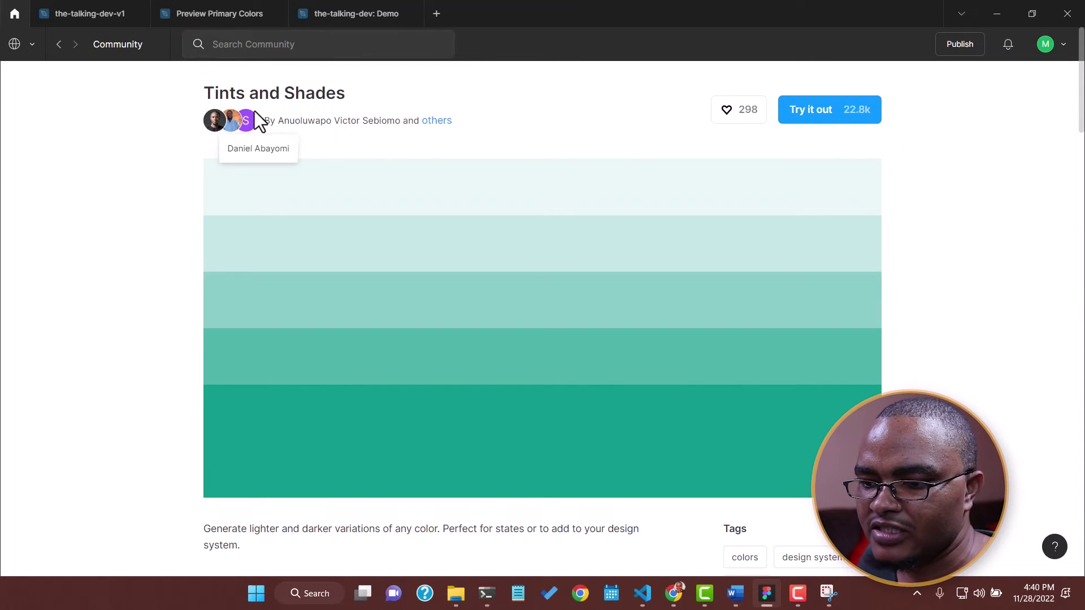
Step: Switch back to the the-talking-dev: Demo file and open its list of available plugins
{"action": "left_click", "coordinate": [341, 14]}
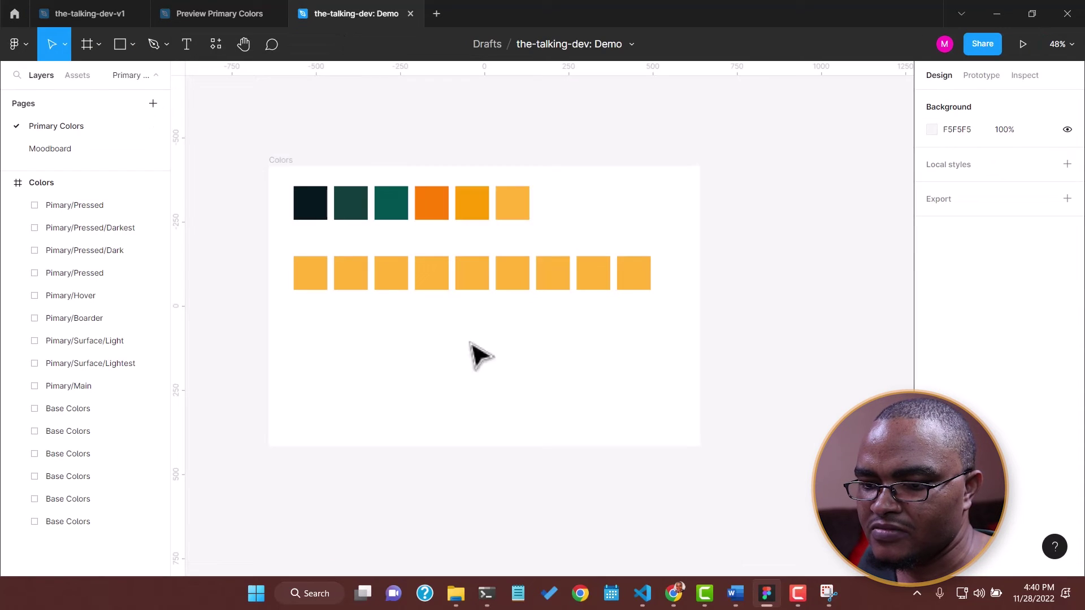
{"action": "left_click", "coordinate": [219, 43]}
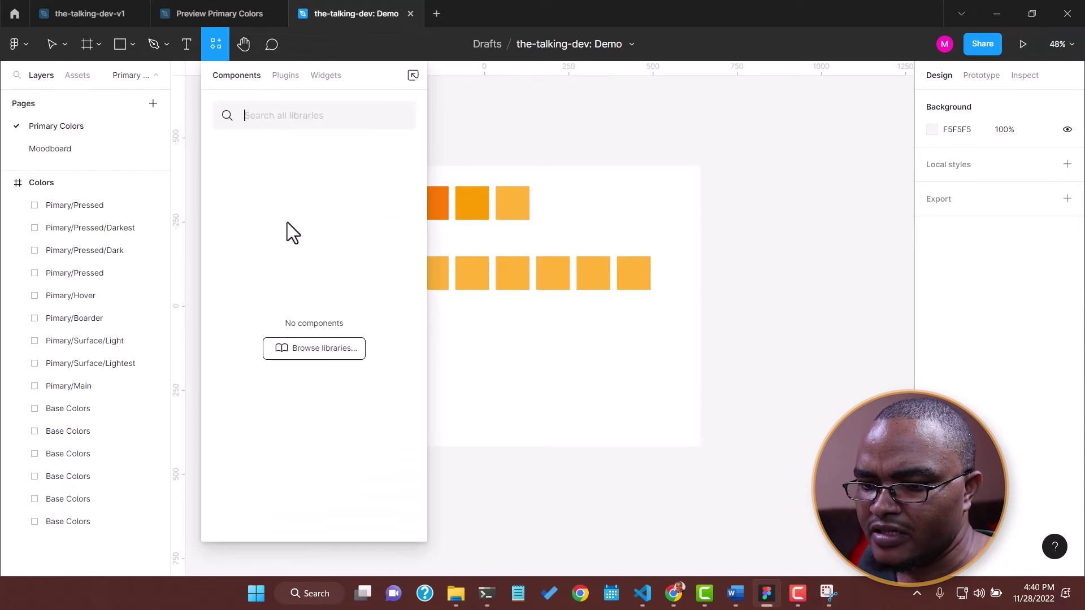
{"action": "left_click", "coordinate": [285, 75]}
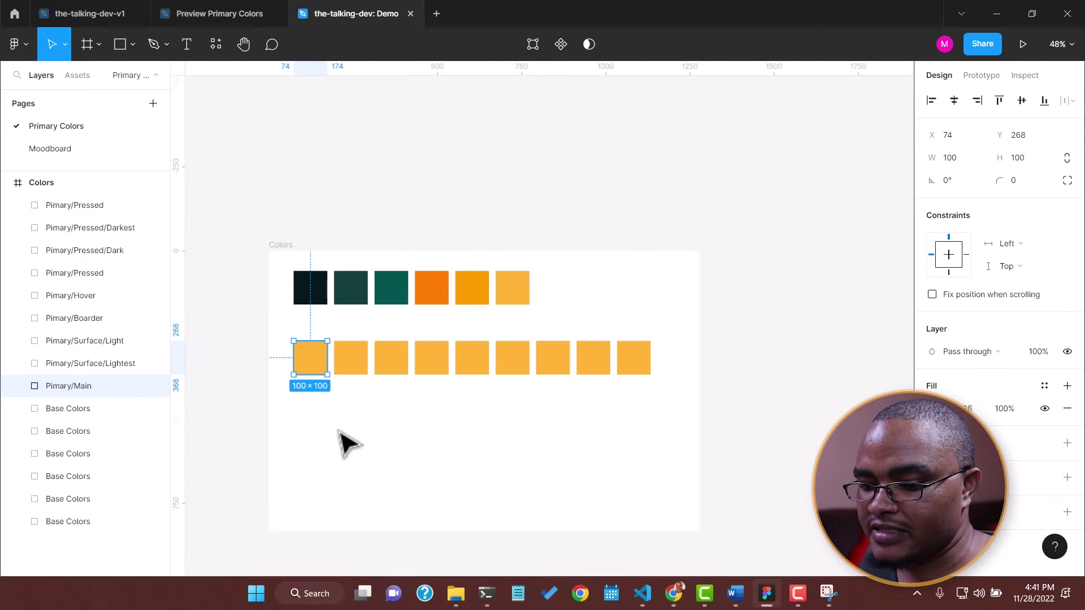
Step: Run the Tints and Shades plugin on the Pimary/Main swatch to generate its column of lighter and darker variations
{"action": "scroll", "coordinate": [396, 436], "scroll_direction": "down", "scroll_amount": 3}
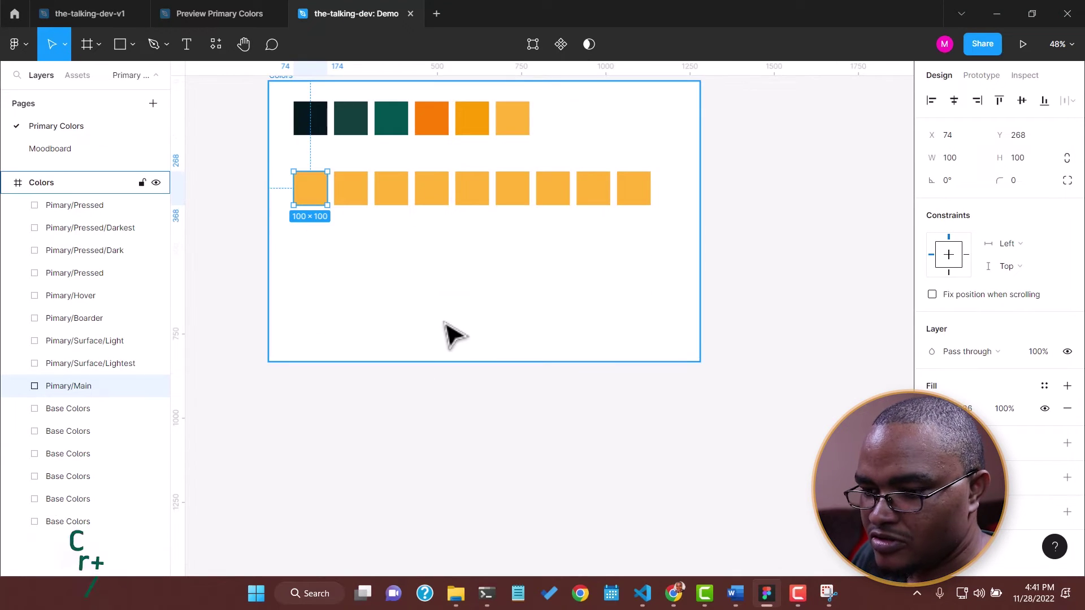
{"action": "key", "text": "ctrl+slash"}
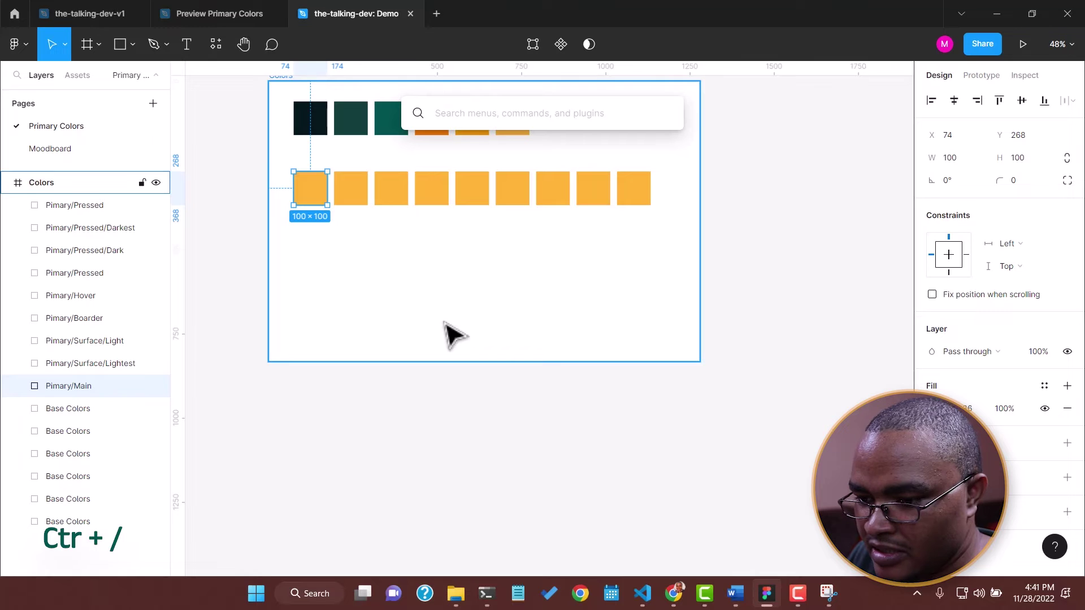
{"action": "type", "text": "chro"}
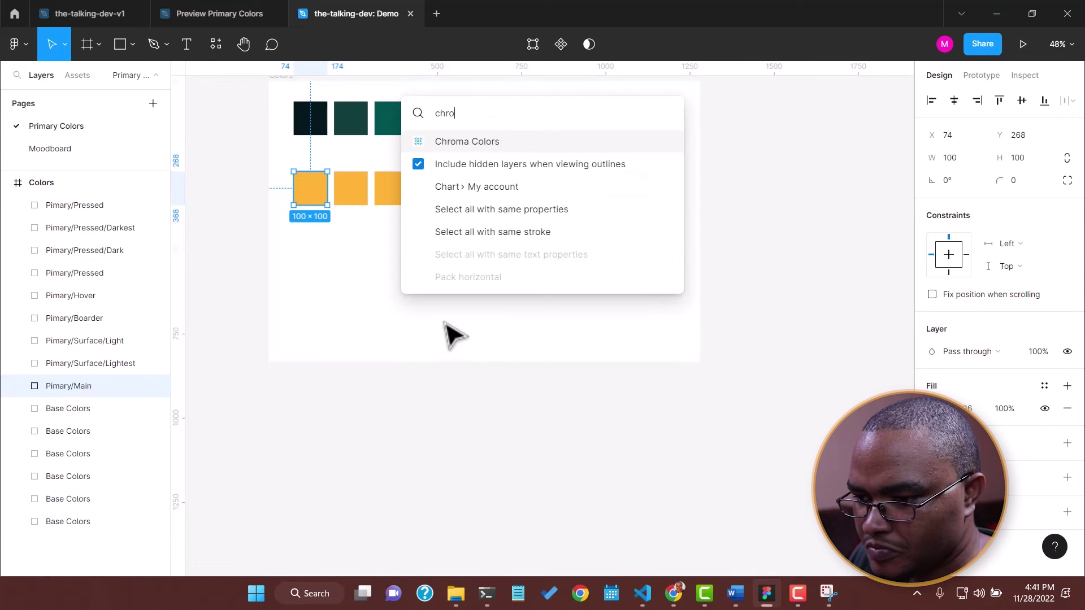
{"action": "key", "text": "BackSpace"}
{"action": "key", "text": "BackSpace"}
{"action": "key", "text": "BackSpace"}
{"action": "key", "text": "BackSpace"}
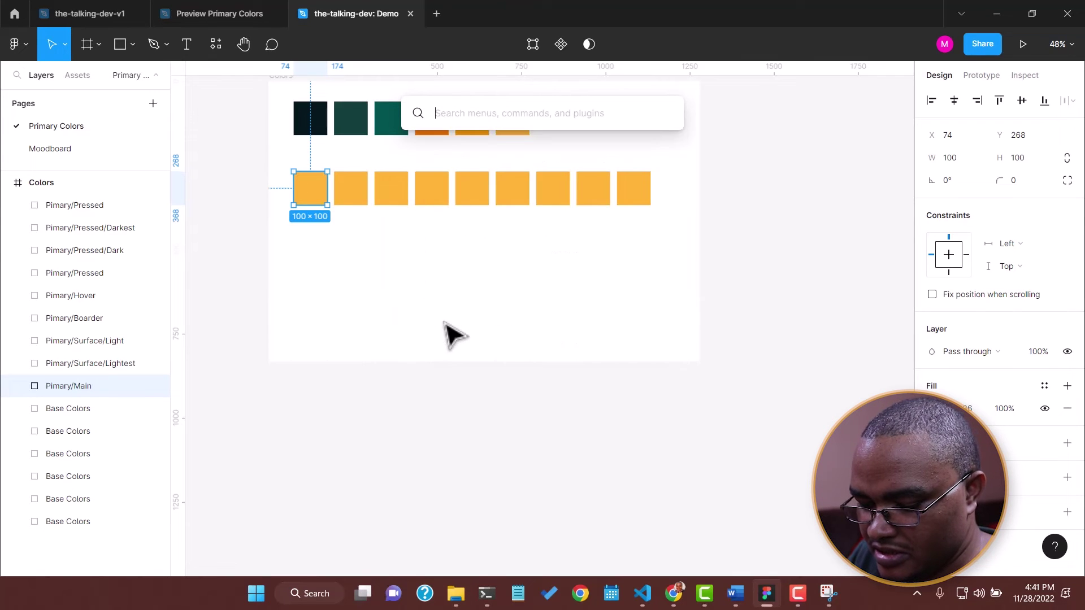
{"action": "type", "text": "tints"}
{"action": "key", "text": "Return"}
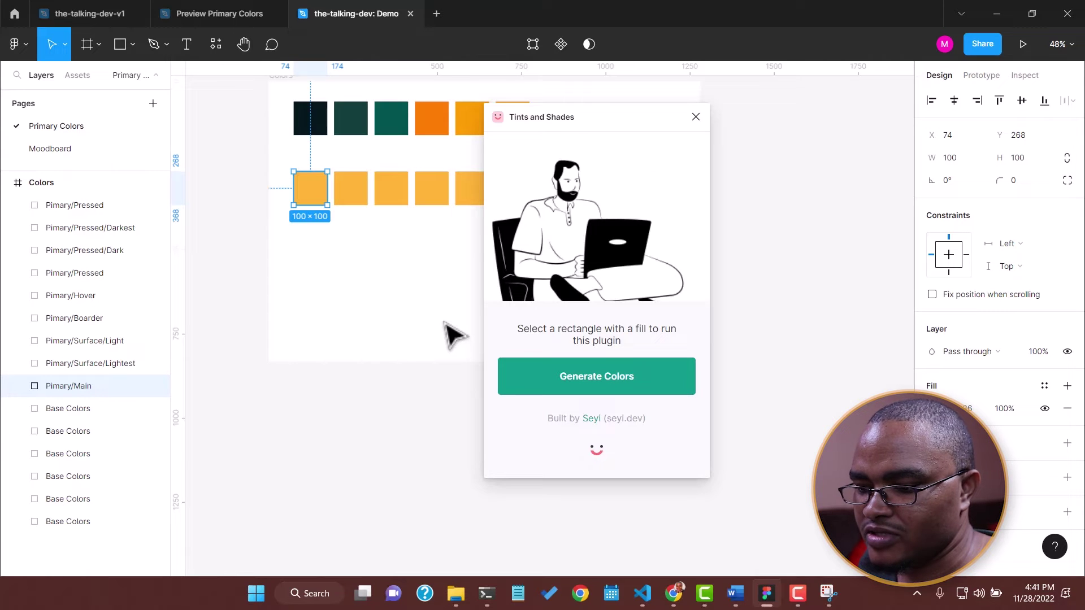
{"action": "left_click_drag", "start_coordinate": [616, 120], "coordinate": [746, 130]}
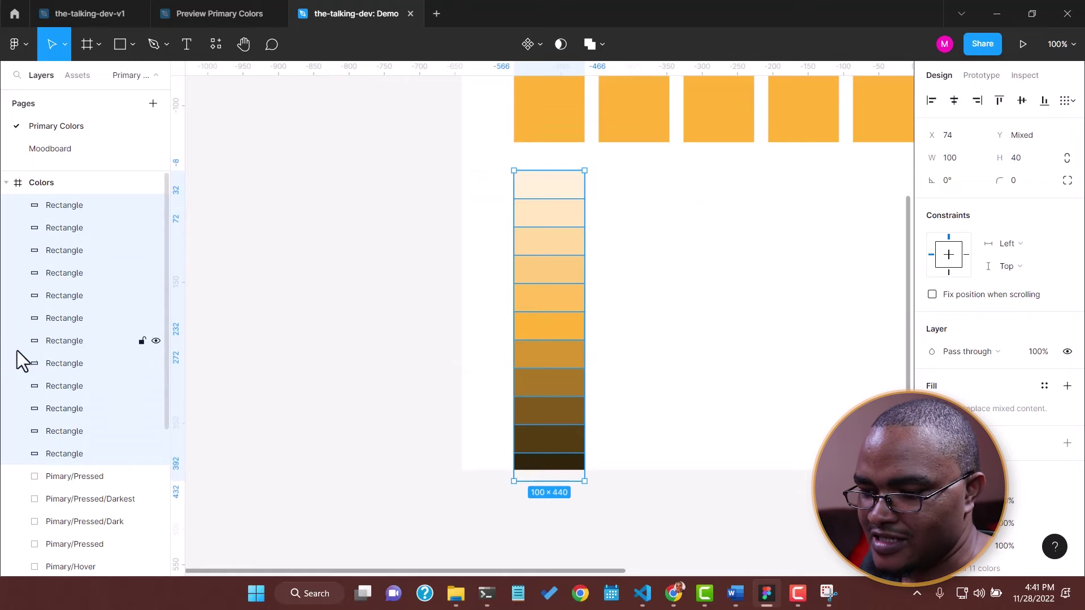
Step: Extend the Colors frame downward to a height of 1066 so that it holds the whole column of tints and shades
{"action": "scroll", "coordinate": [263, 399], "scroll_direction": "down", "scroll_amount": 2}
{"action": "scroll", "coordinate": [268, 404], "scroll_direction": "down", "scroll_amount": 2}
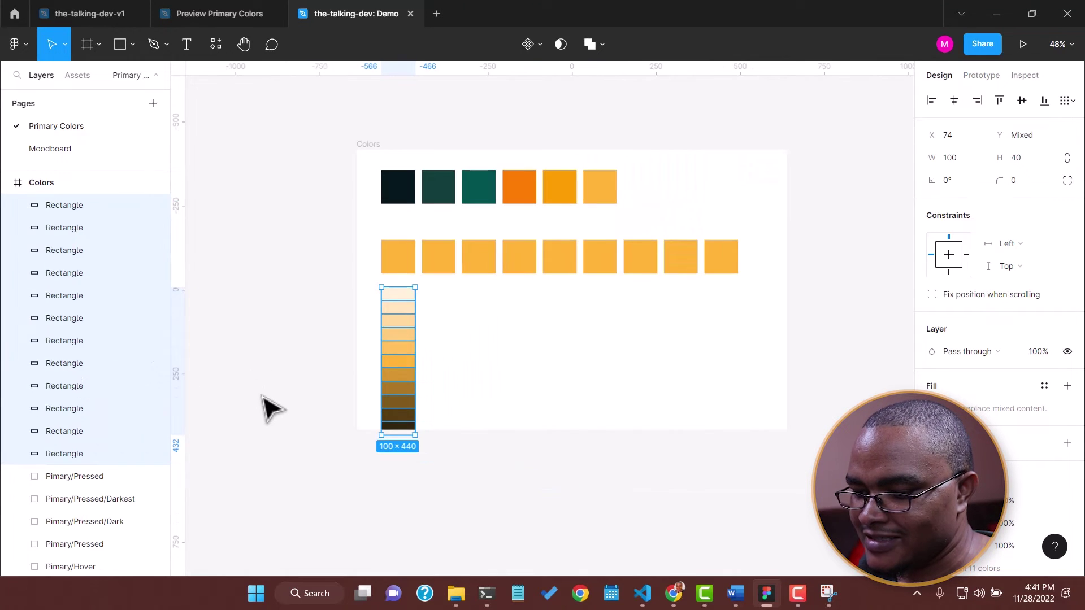
{"action": "scroll", "coordinate": [532, 387], "scroll_direction": "up", "scroll_amount": 1}
{"action": "scroll", "coordinate": [533, 387], "scroll_direction": "up", "scroll_amount": 1}
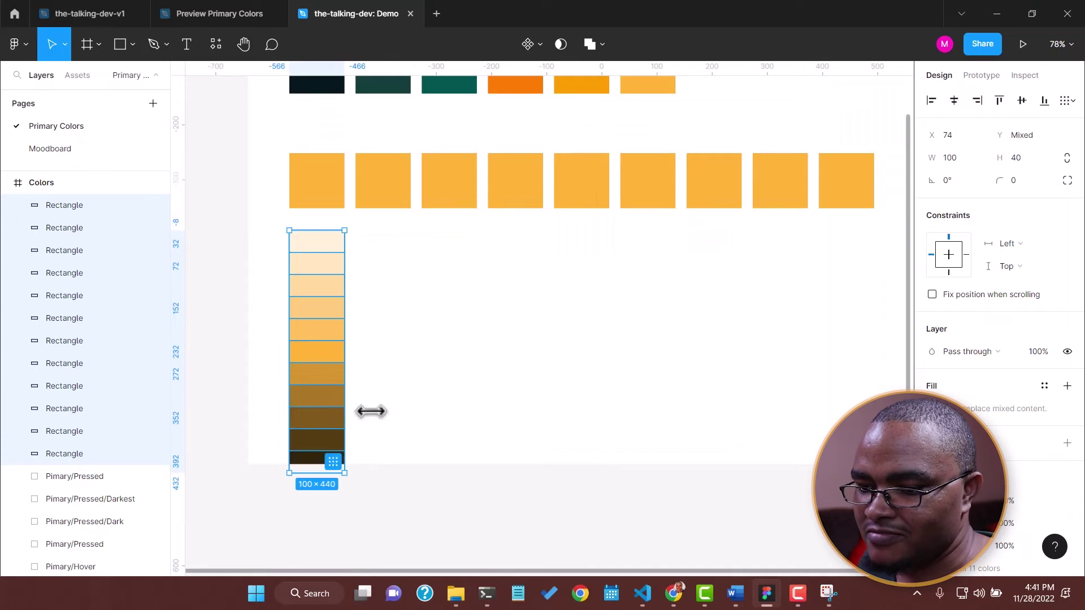
{"action": "scroll", "coordinate": [370, 409], "scroll_direction": "up", "scroll_amount": 5}
{"action": "scroll", "coordinate": [424, 319], "scroll_direction": "down", "scroll_amount": 6}
{"action": "left_click", "coordinate": [420, 331]}
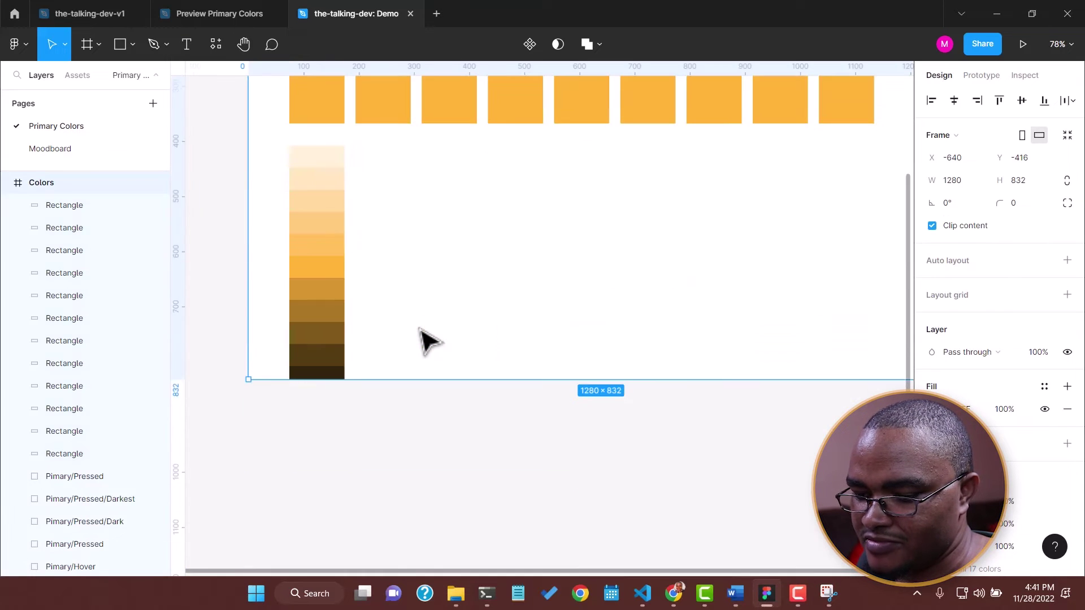
{"action": "left_click_drag", "start_coordinate": [559, 378], "coordinate": [443, 508]}
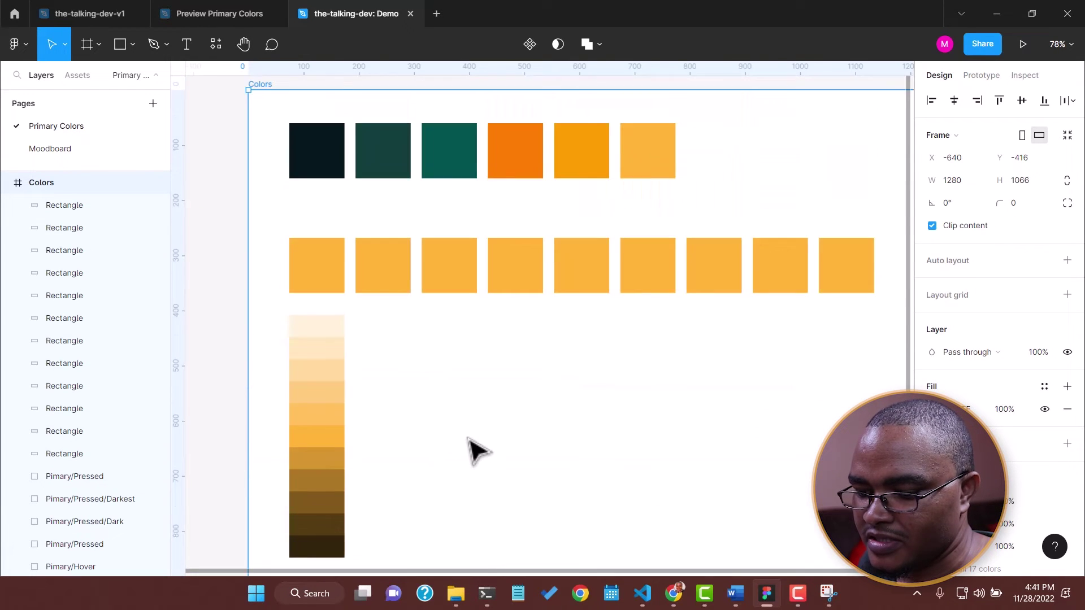
{"action": "scroll", "coordinate": [470, 441], "scroll_direction": "up", "scroll_amount": 4}
{"action": "left_click", "coordinate": [448, 452]}
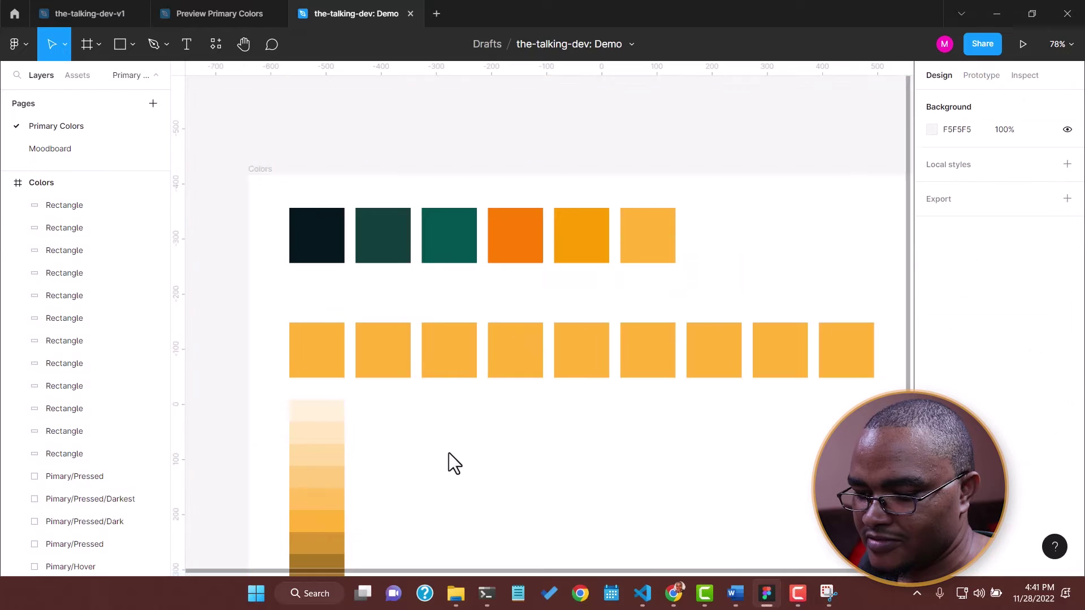
{"action": "scroll", "coordinate": [449, 453], "scroll_direction": "down", "scroll_amount": 3}
{"action": "scroll", "coordinate": [448, 453], "scroll_direction": "up", "scroll_amount": 2}
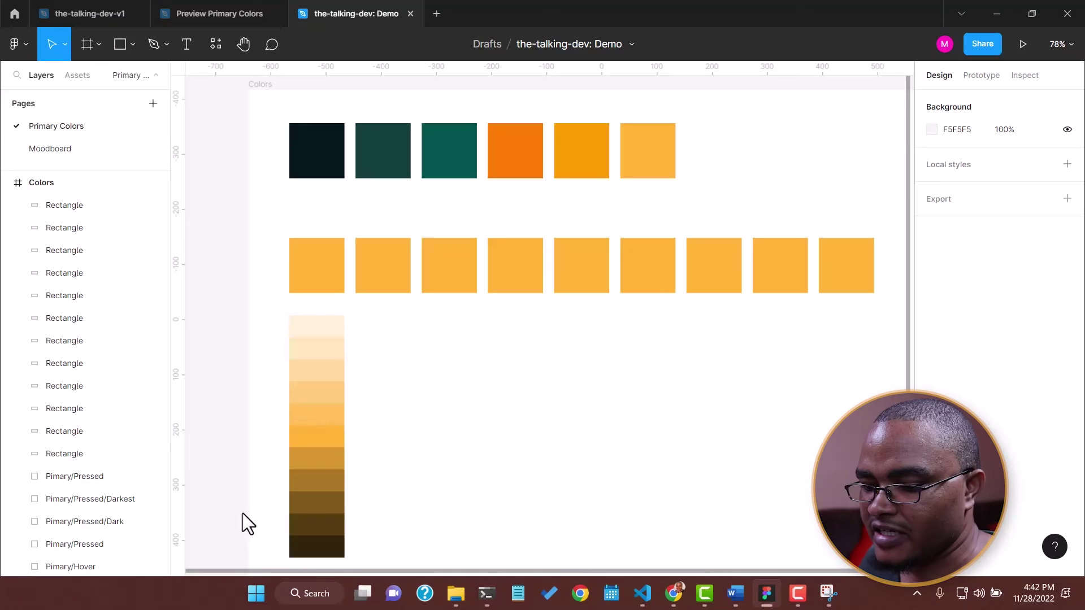
Step: Recolor the Pimary/Hover swatch with the color sampled from the fifth base swatch
{"action": "scroll", "coordinate": [68, 452], "scroll_direction": "down", "scroll_amount": 3}
{"action": "left_click", "coordinate": [63, 384]}
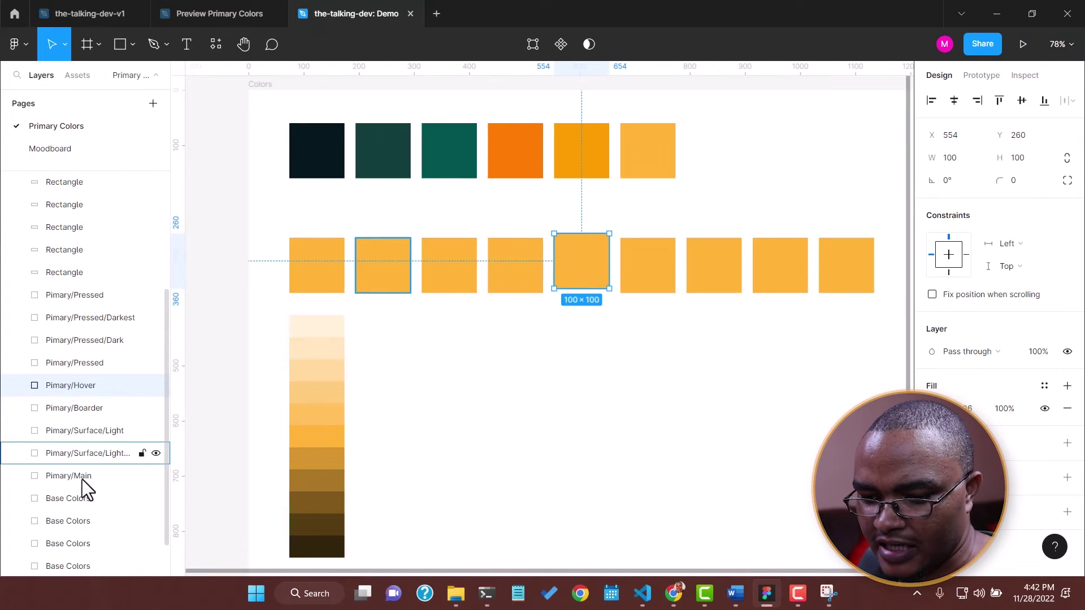
{"action": "scroll", "coordinate": [85, 480], "scroll_direction": "down", "scroll_amount": 1}
{"action": "scroll", "coordinate": [85, 480], "scroll_direction": "up", "scroll_amount": 3}
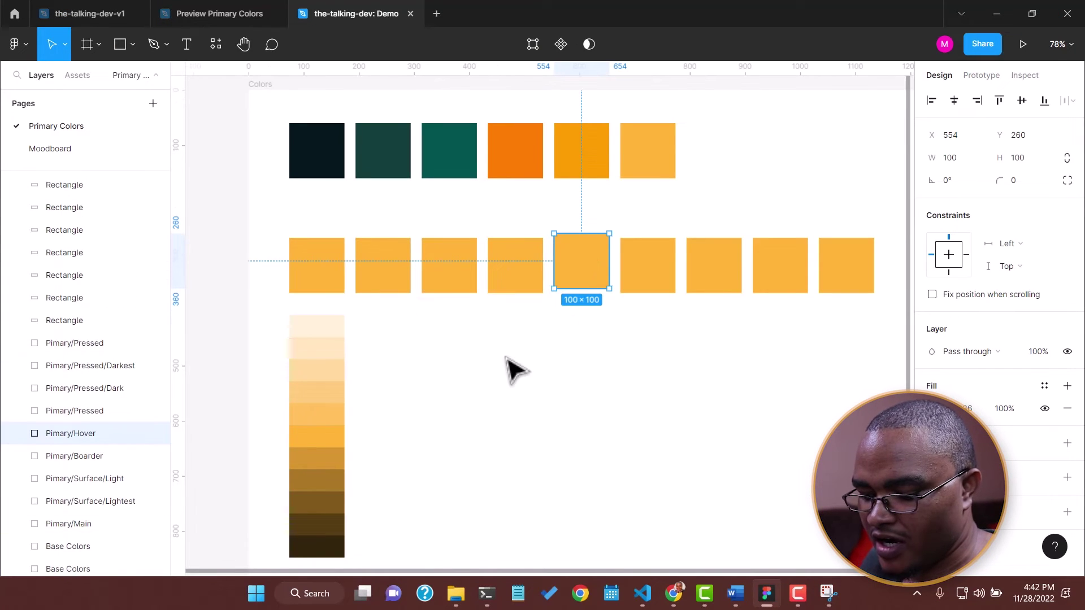
{"action": "key", "text": "i"}
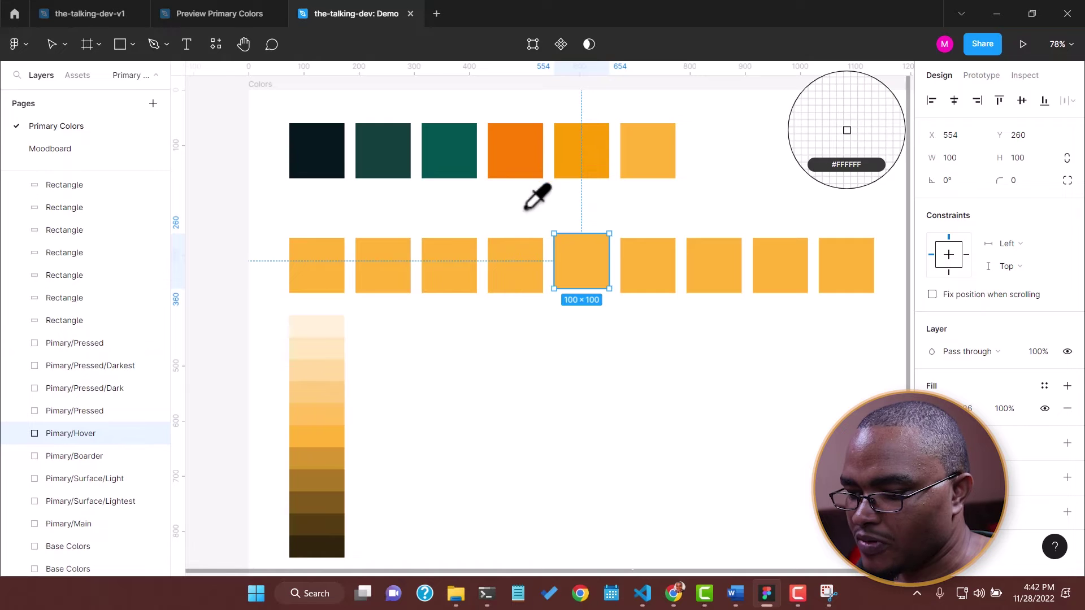
{"action": "left_click", "coordinate": [573, 154]}
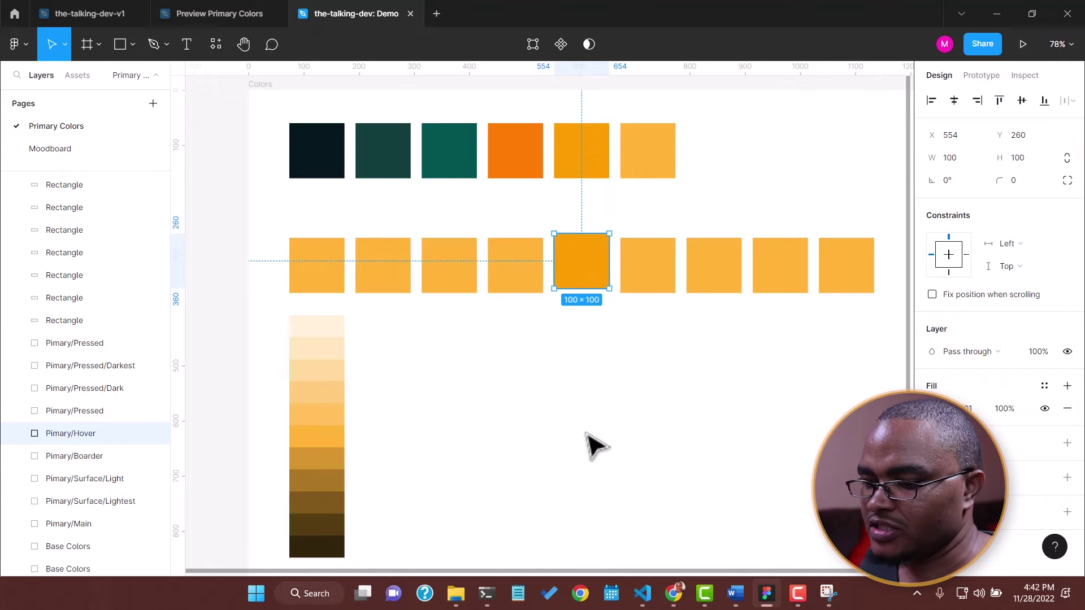
Step: Recolor the Pimary/Pressed swatch beside Pimary/Hover with the orange sampled from the fourth base swatch
{"action": "left_click", "coordinate": [649, 274]}
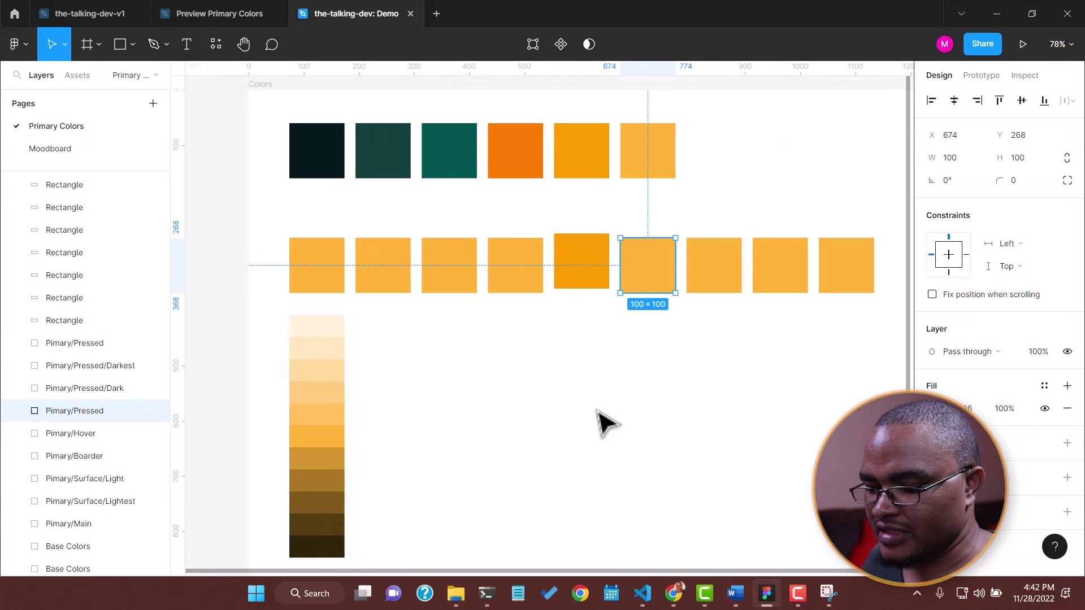
{"action": "key", "text": "i"}
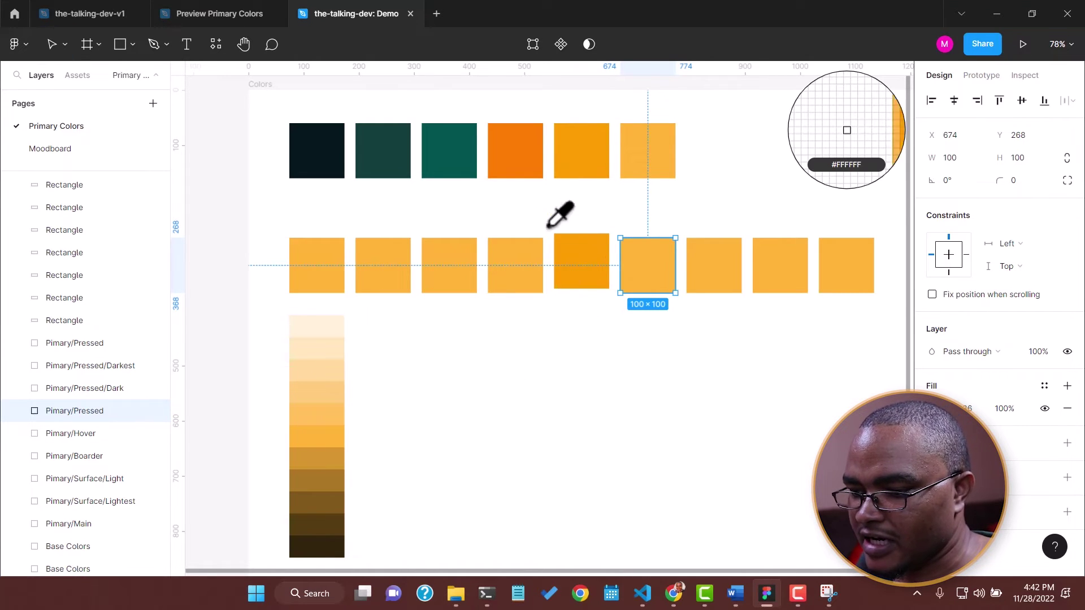
{"action": "left_click", "coordinate": [520, 149]}
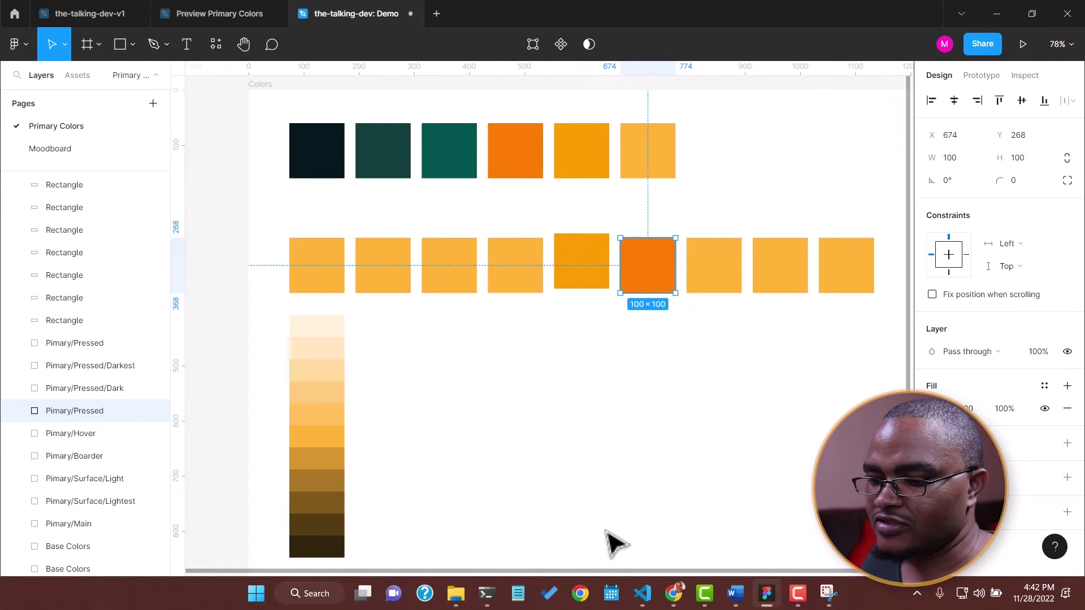
Step: Align all nine state swatches in the second row along their vertical centers
{"action": "left_click", "coordinate": [603, 271]}
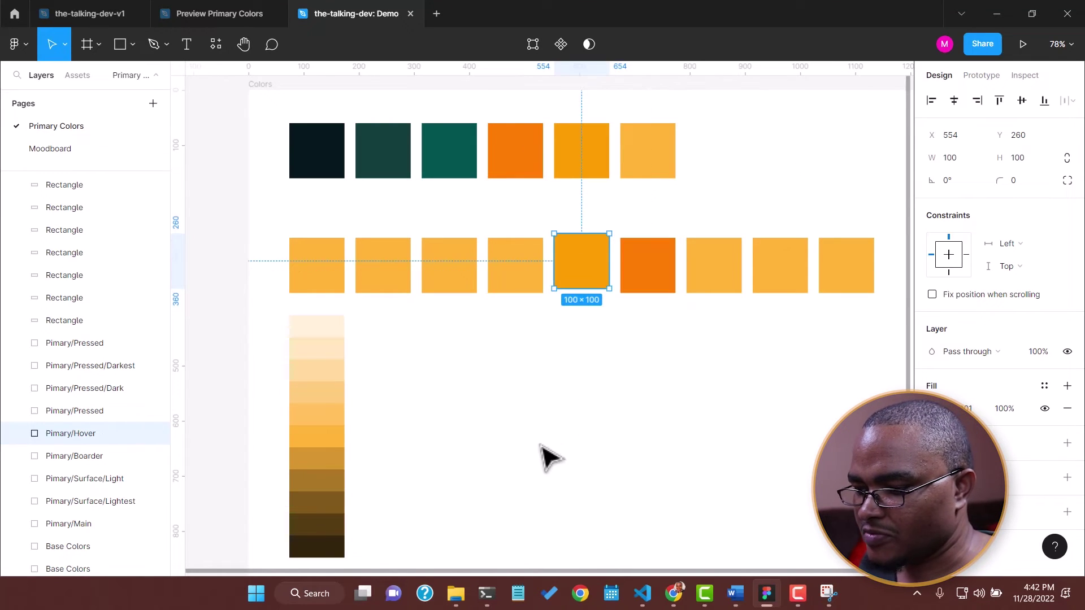
{"action": "left_click_drag", "start_coordinate": [280, 224], "coordinate": [901, 325]}
{"action": "key", "text": "alt+v"}
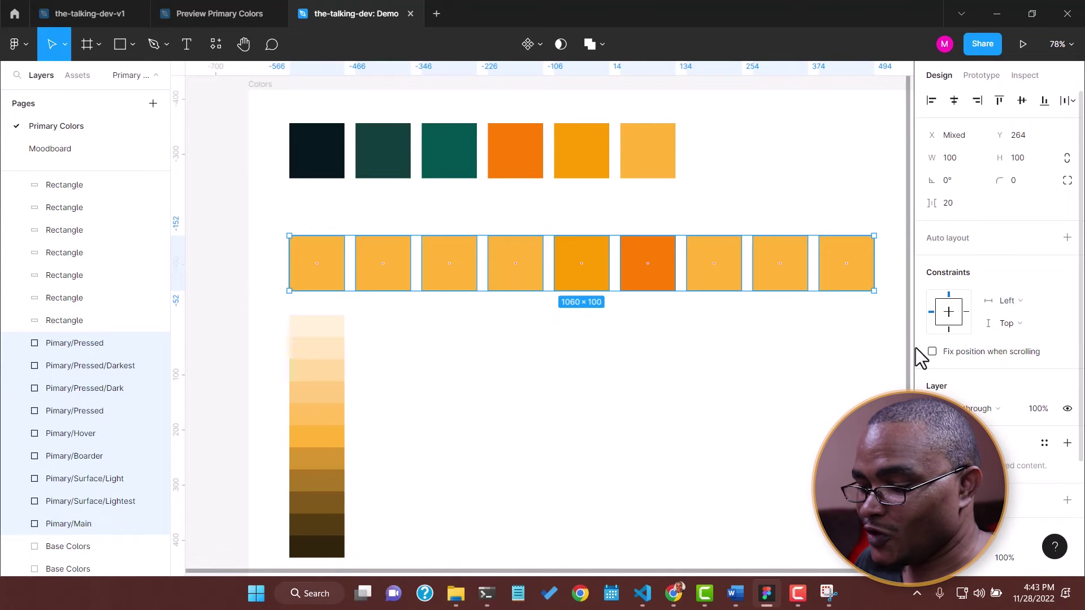
{"action": "left_click", "coordinate": [579, 374]}
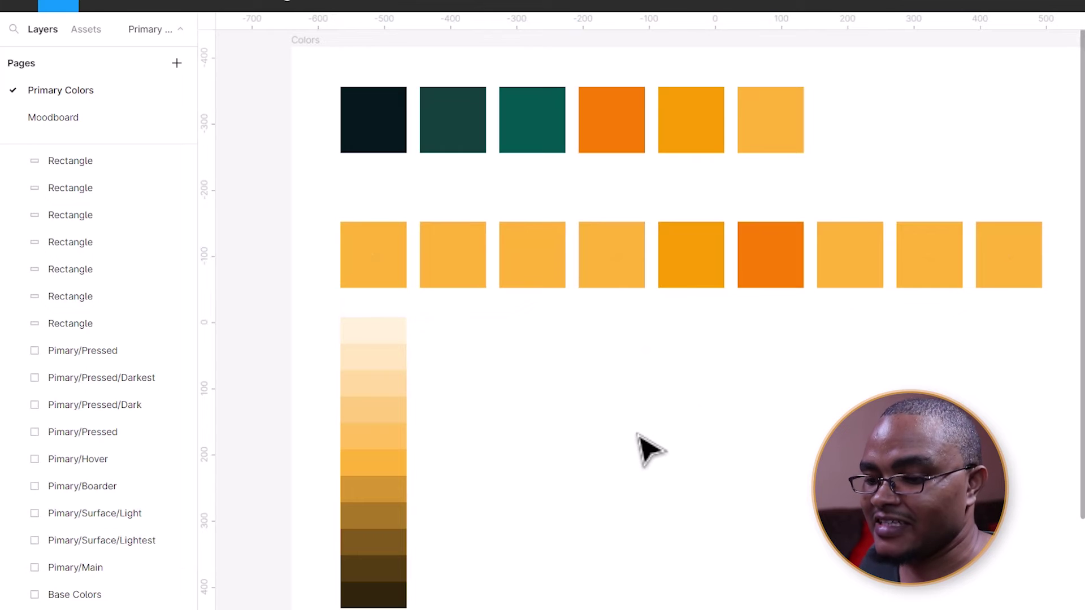
Step: Recolor the Pimary/Surface/Lightest and Pimary/Surface/Light swatches with the lightest tint sampled from the generated column
{"action": "left_click", "coordinate": [459, 262]}
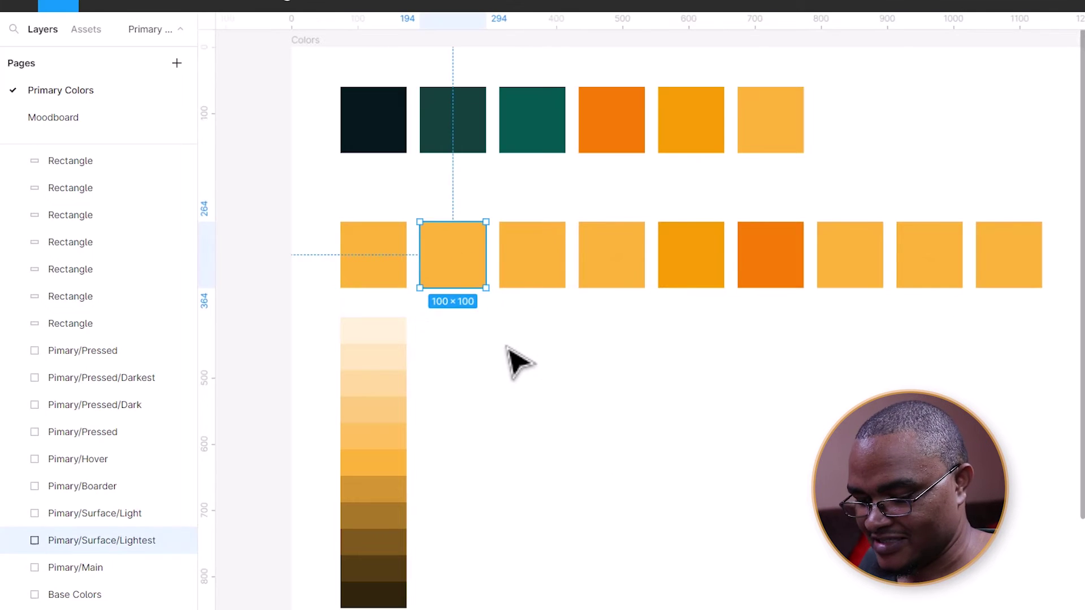
{"action": "key", "text": "i"}
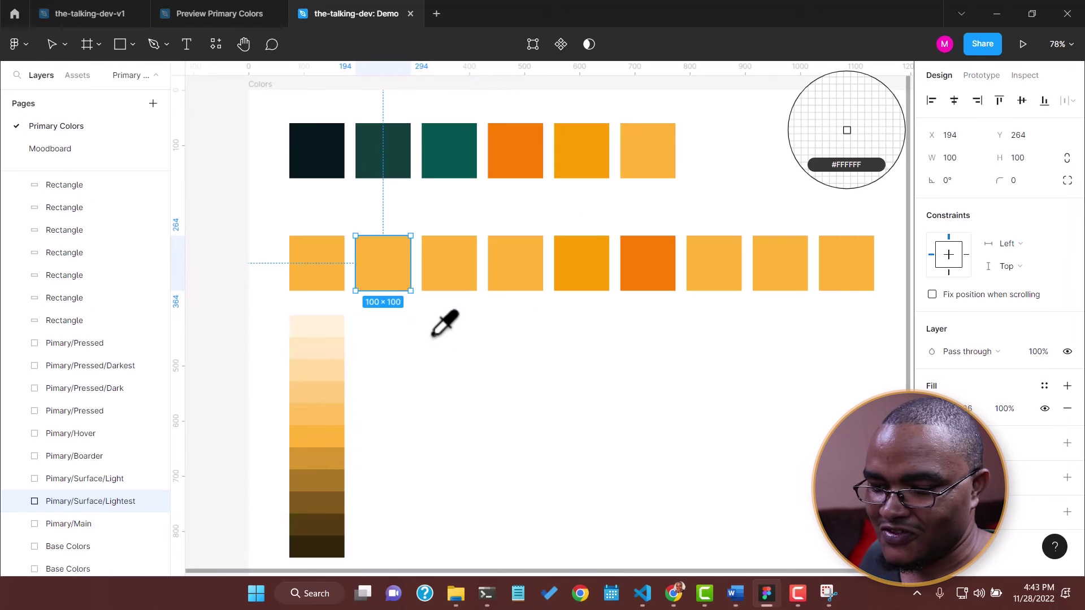
{"action": "left_click", "coordinate": [321, 320]}
{"action": "left_click", "coordinate": [447, 280]}
{"action": "key", "text": "i"}
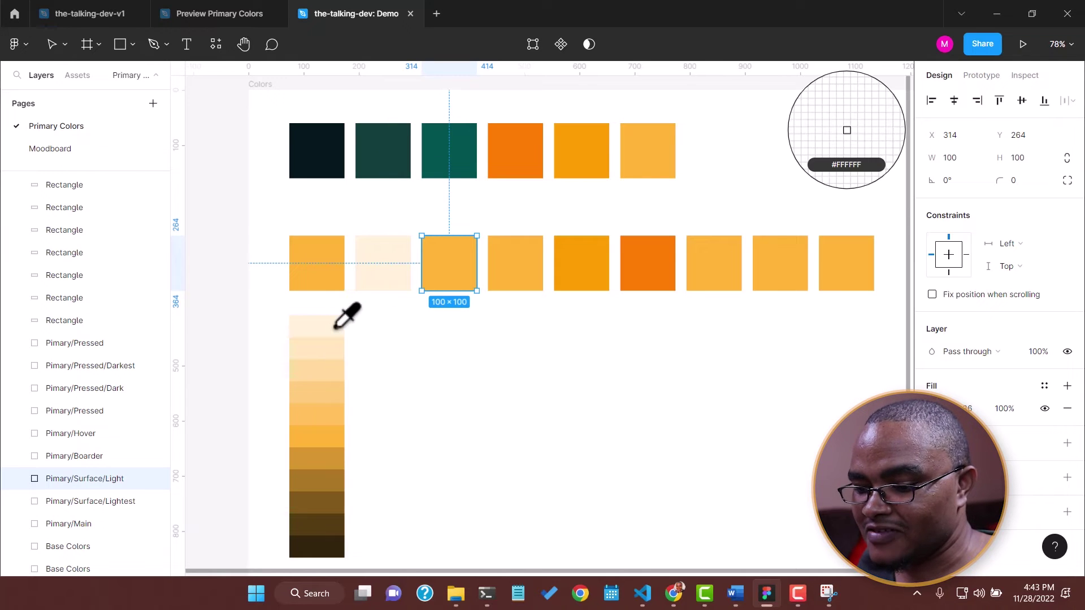
{"action": "left_click", "coordinate": [328, 327]}
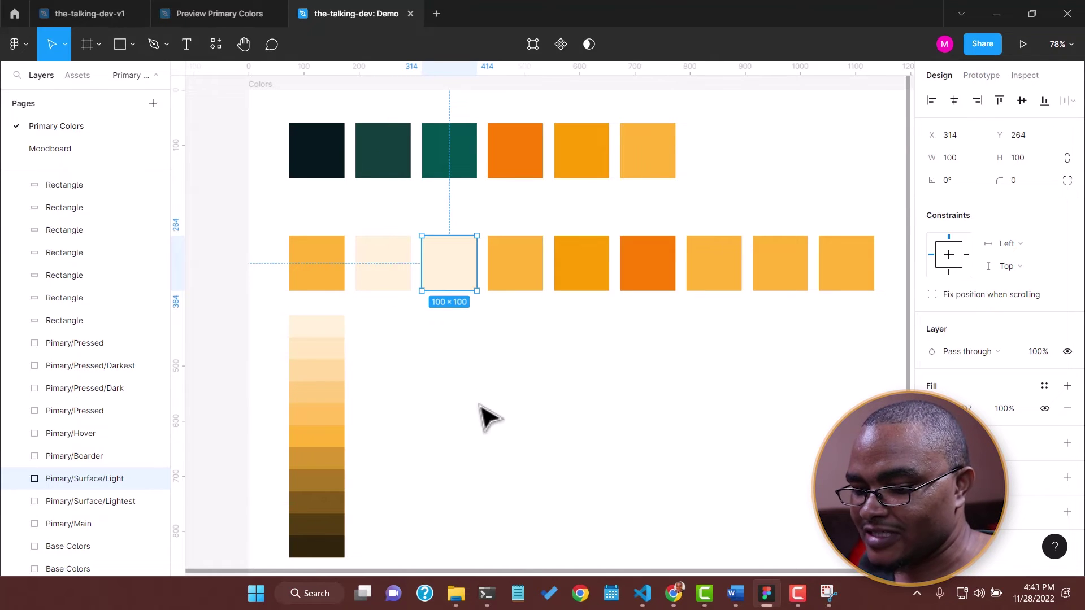
Step: Recolor the Pimary/Boarder swatch with the second-lightest tint sampled from the generated column
{"action": "left_click", "coordinate": [519, 286]}
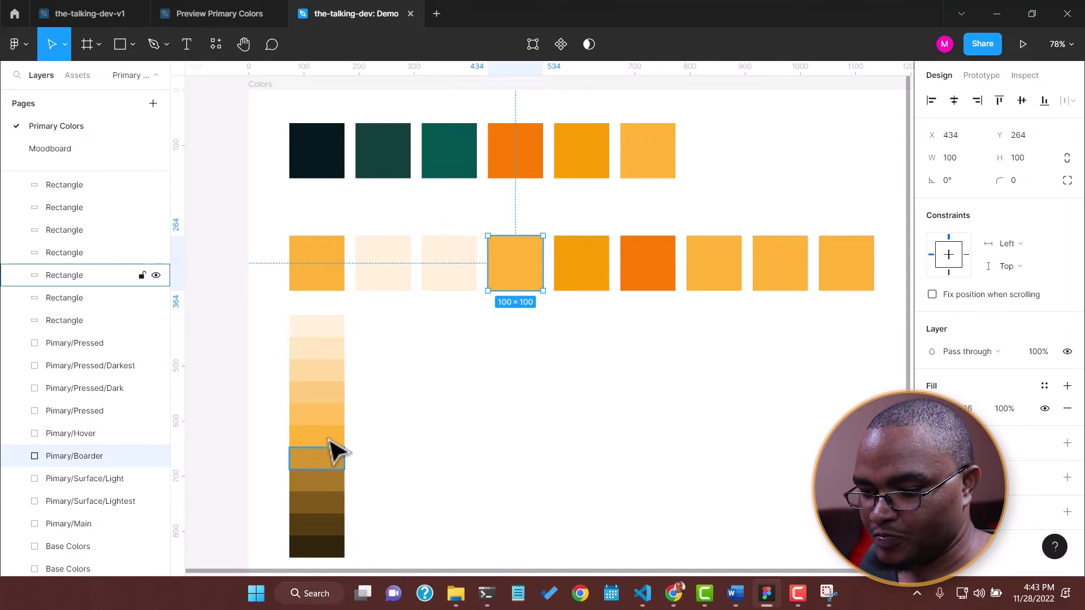
{"action": "key", "text": "i"}
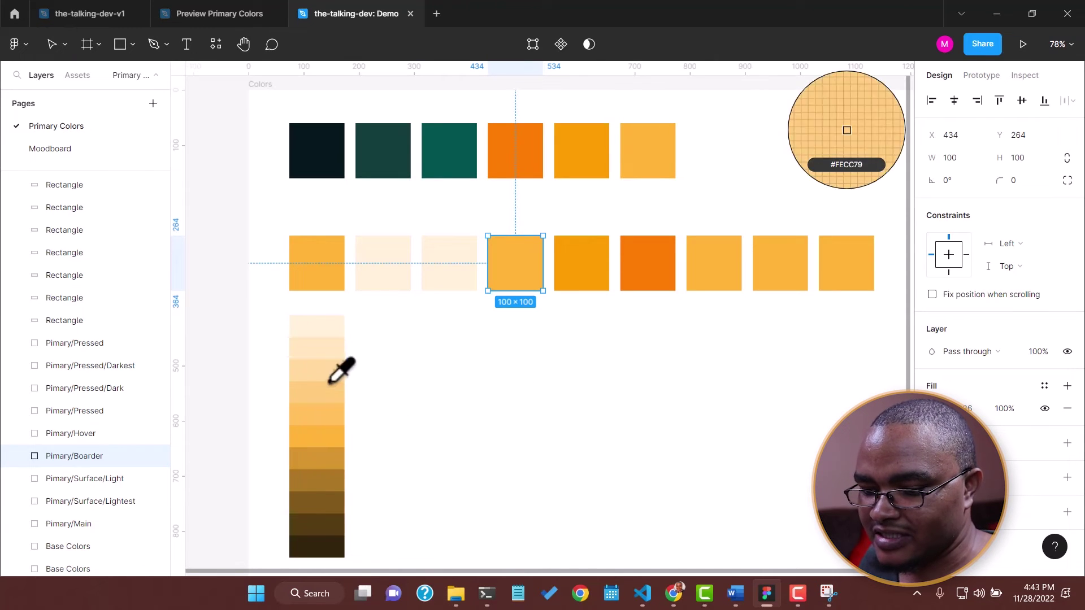
{"action": "left_click", "coordinate": [330, 344]}
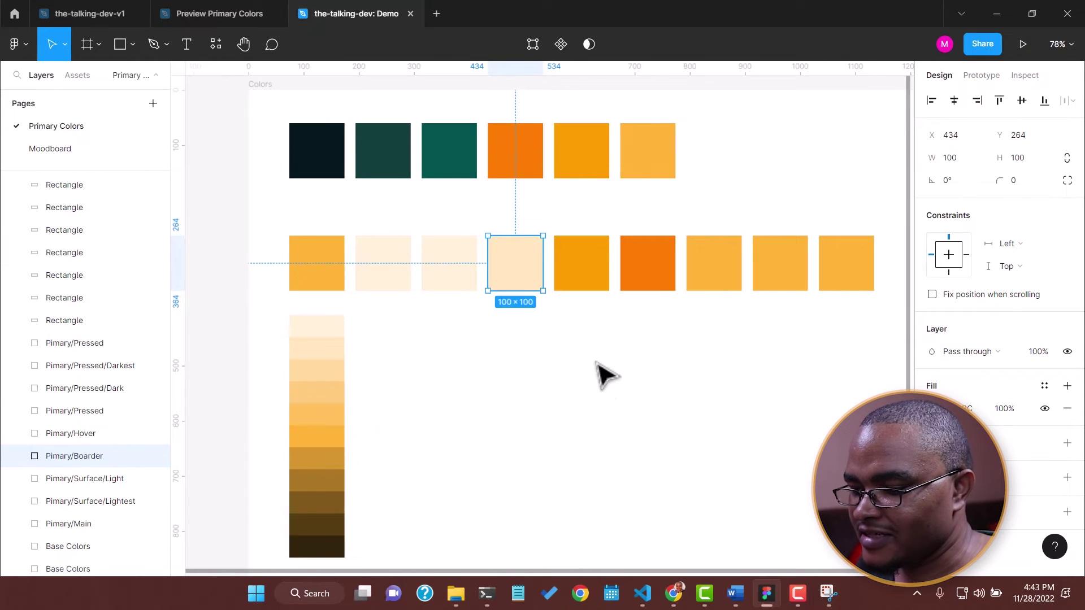
Step: Recolor the Pimary/Pressed/Dark swatch with the shade #D4952D sampled from the generated column
{"action": "key", "text": "Tab"}
{"action": "key", "text": "Tab"}
{"action": "key", "text": "Tab"}
{"action": "scroll", "coordinate": [418, 381], "scroll_direction": "down", "scroll_amount": 2}
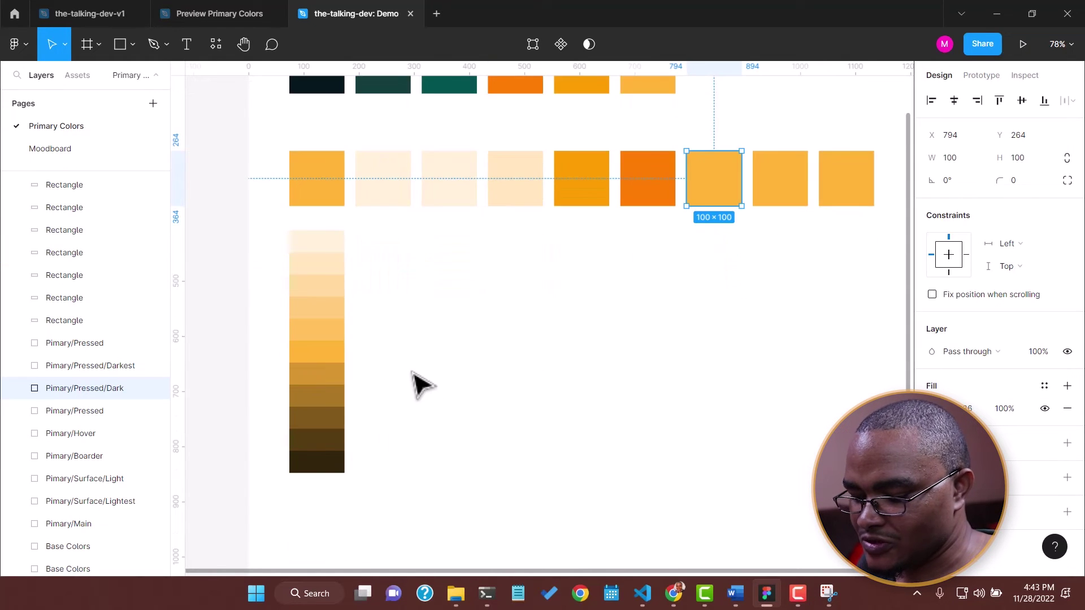
{"action": "key", "text": "i"}
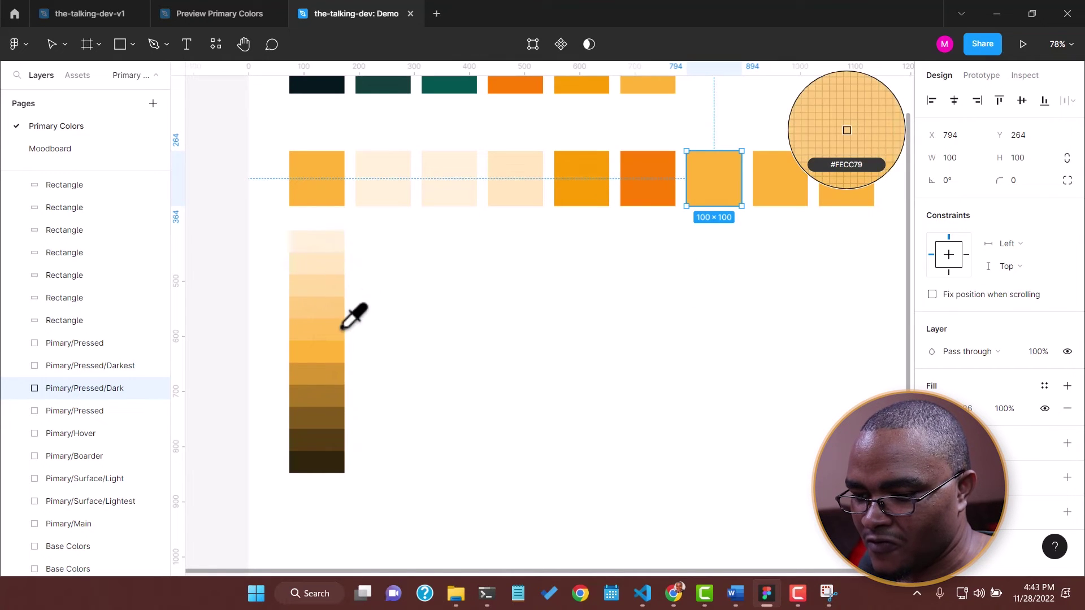
{"action": "left_click", "coordinate": [339, 368]}
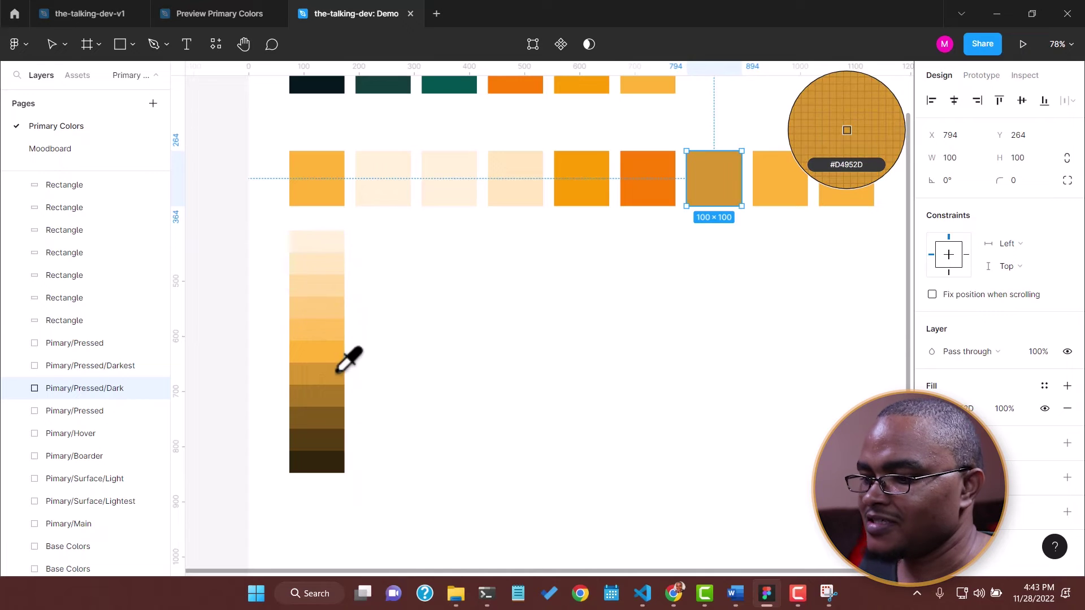
Step: Recolor the Pimary/Pressed/Darkest swatch with the second-darkest shade sampled from the generated column
{"action": "left_click", "coordinate": [767, 198]}
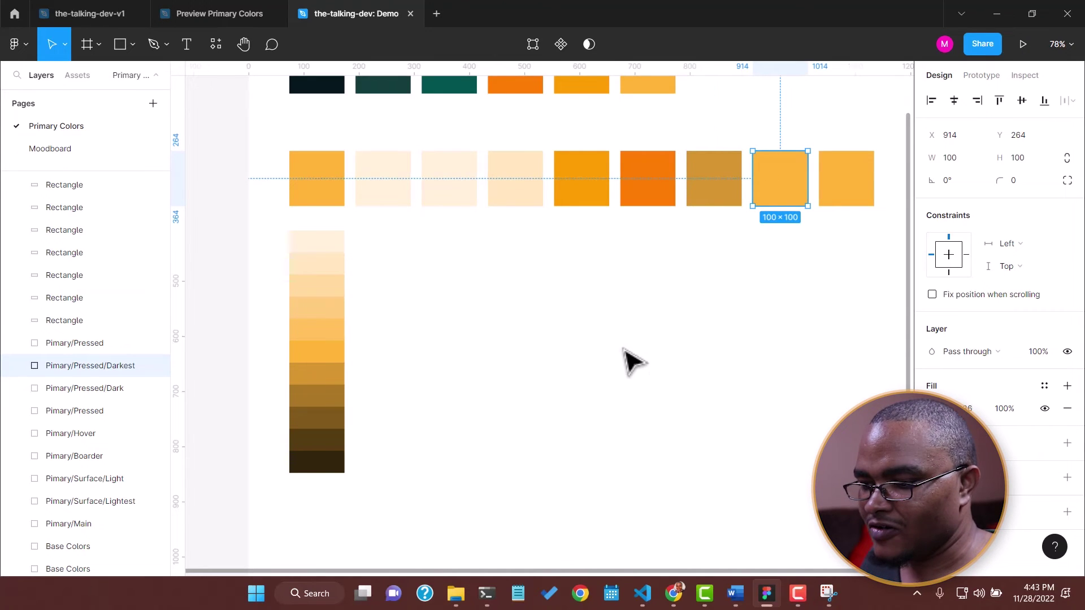
{"action": "key", "text": "i"}
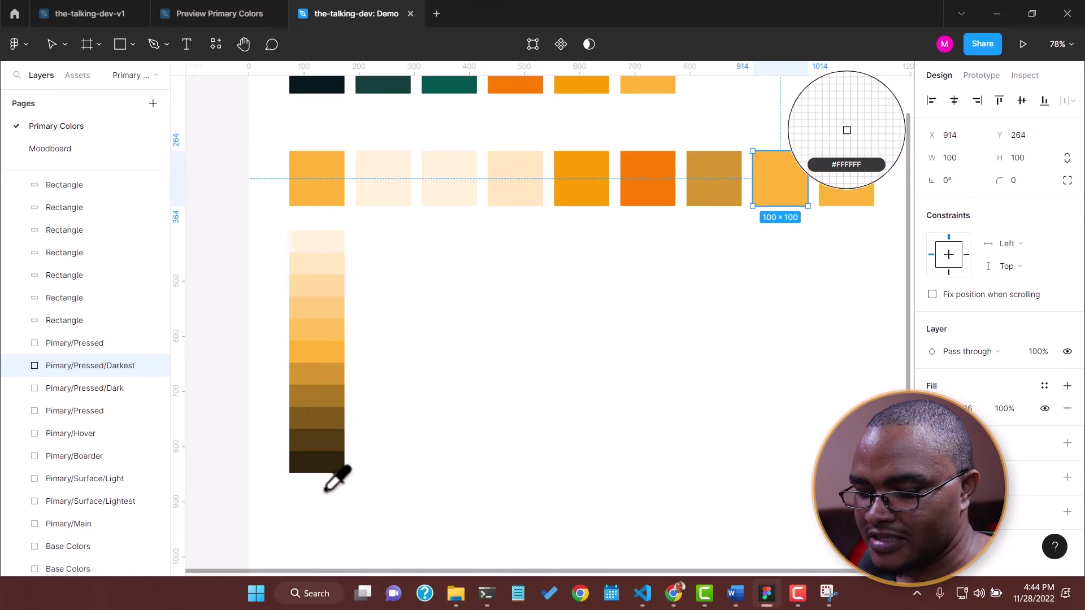
{"action": "left_click", "coordinate": [327, 435]}
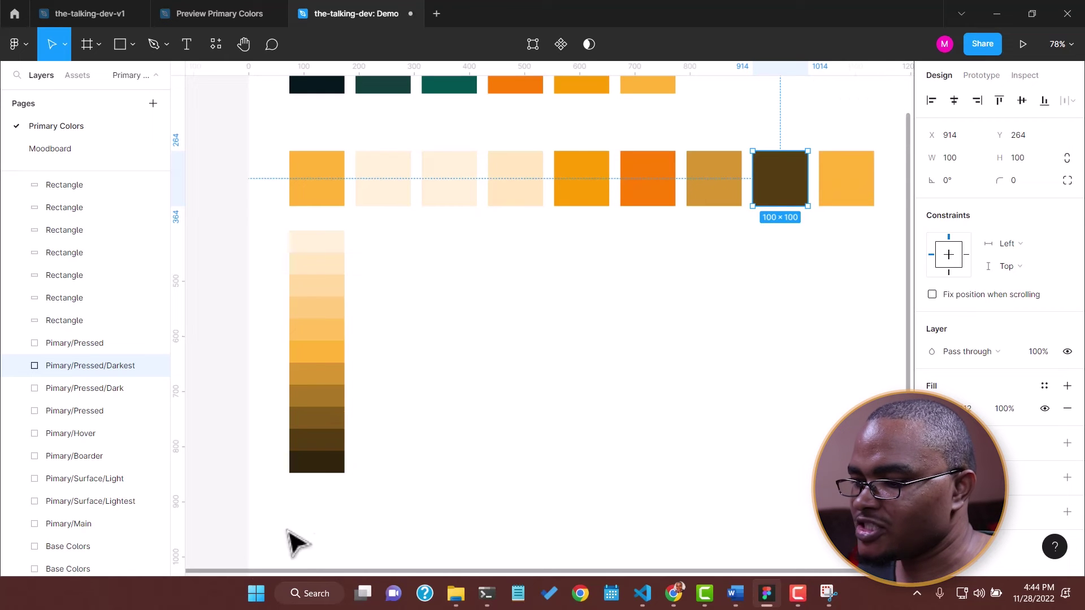
Step: Set the fill opacity of the last Pimary/Pressed swatch in the second row to 20%
{"action": "left_click", "coordinate": [841, 199]}
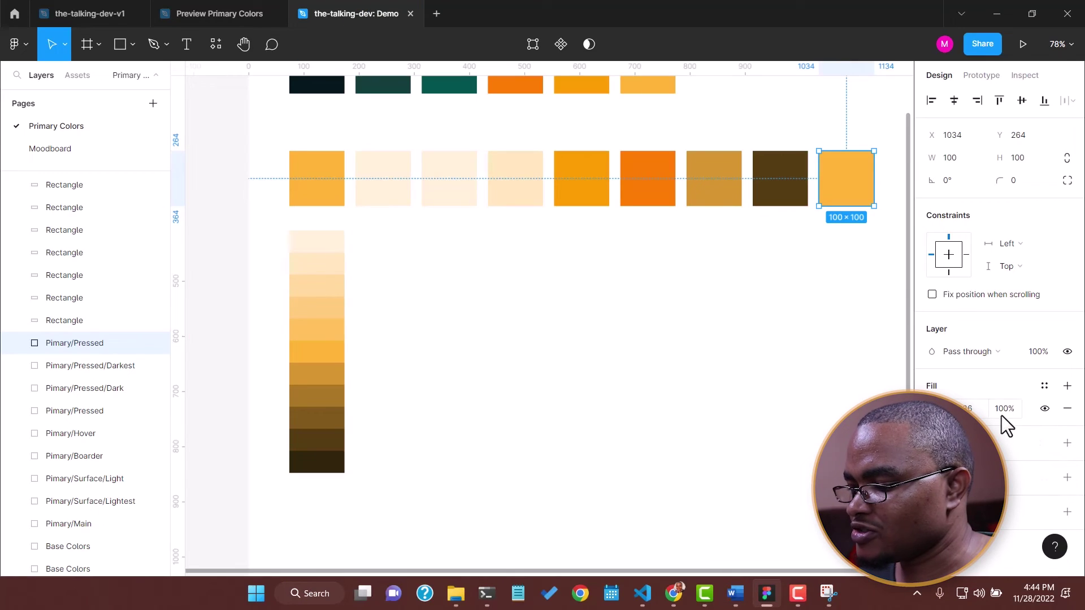
{"action": "left_click", "coordinate": [1009, 413]}
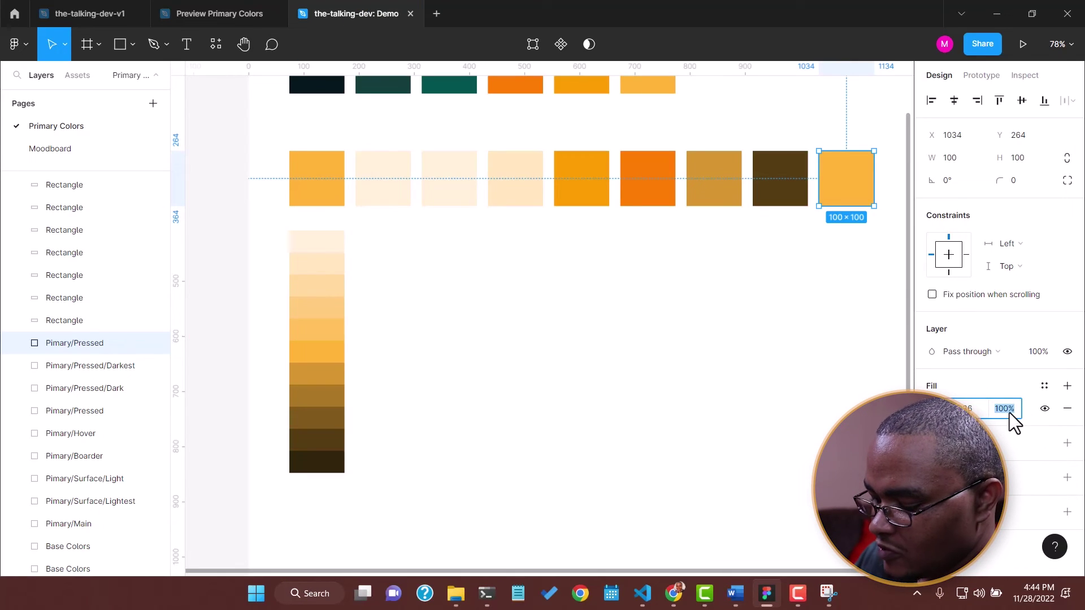
{"action": "type", "text": "20"}
{"action": "key", "text": "Return"}
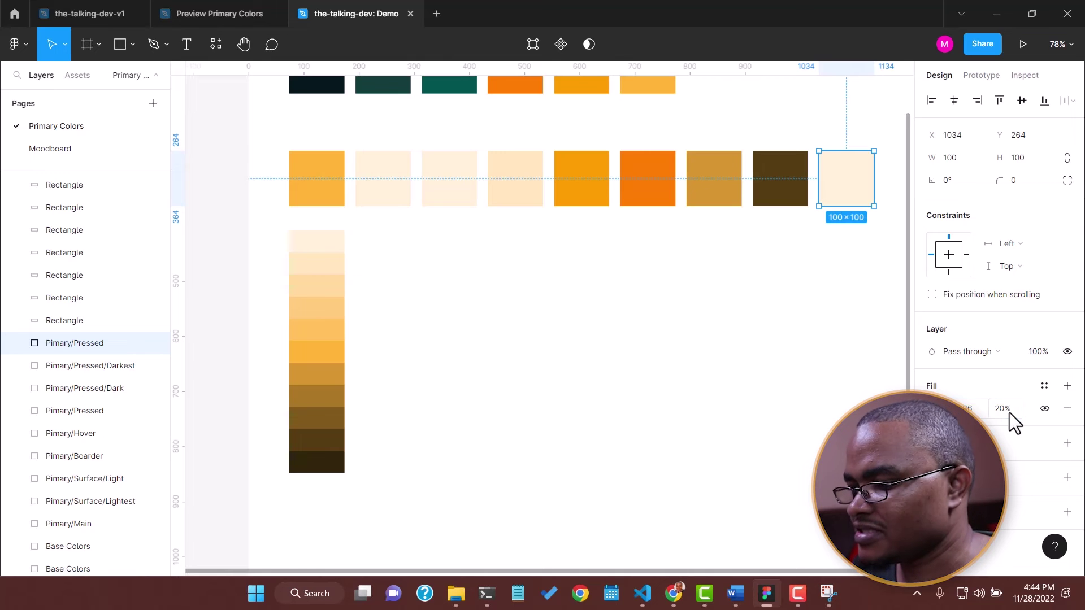
Step: Delete the generated column of tints and shades below the state swatches
{"action": "left_click", "coordinate": [473, 402]}
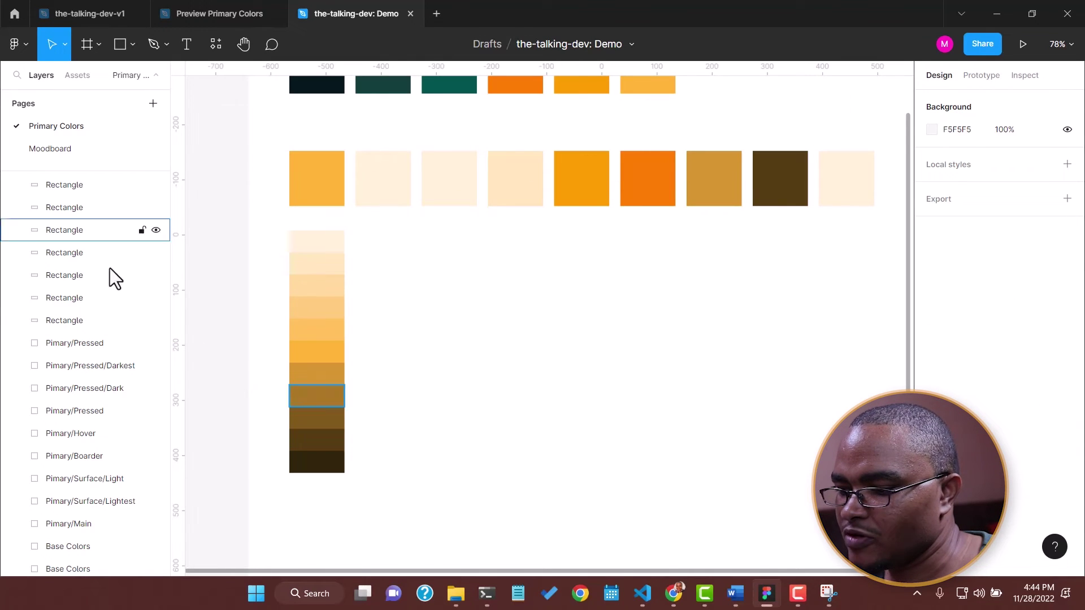
{"action": "left_click_drag", "start_coordinate": [372, 224], "coordinate": [325, 501]}
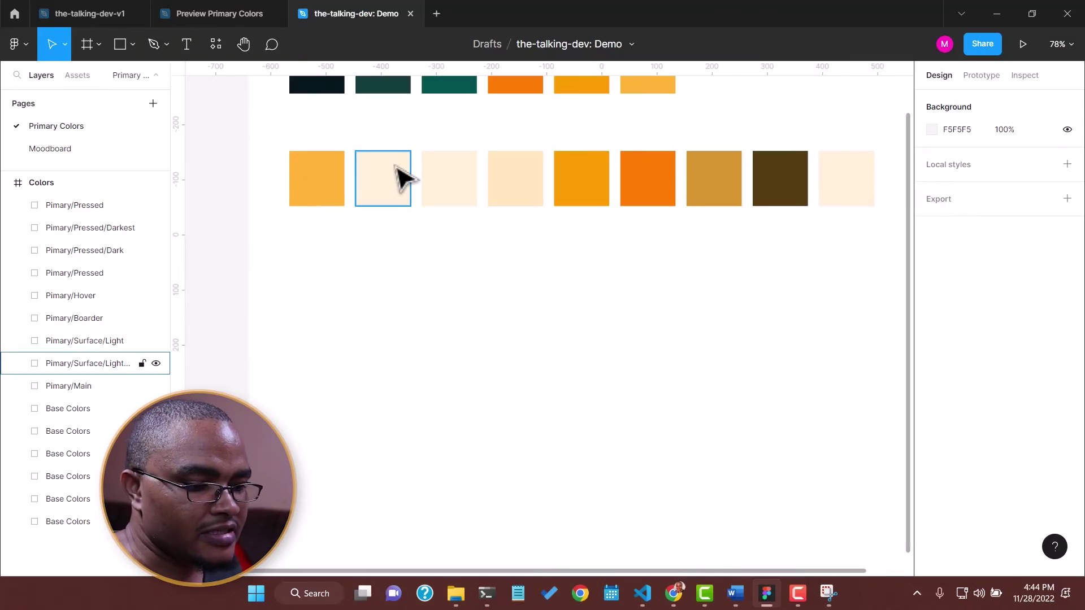
Step: Switch the Pimary/Surface/Lightest fill's color format to HSB and check the HSB values of Pimary/Main
{"action": "left_click", "coordinate": [396, 168]}
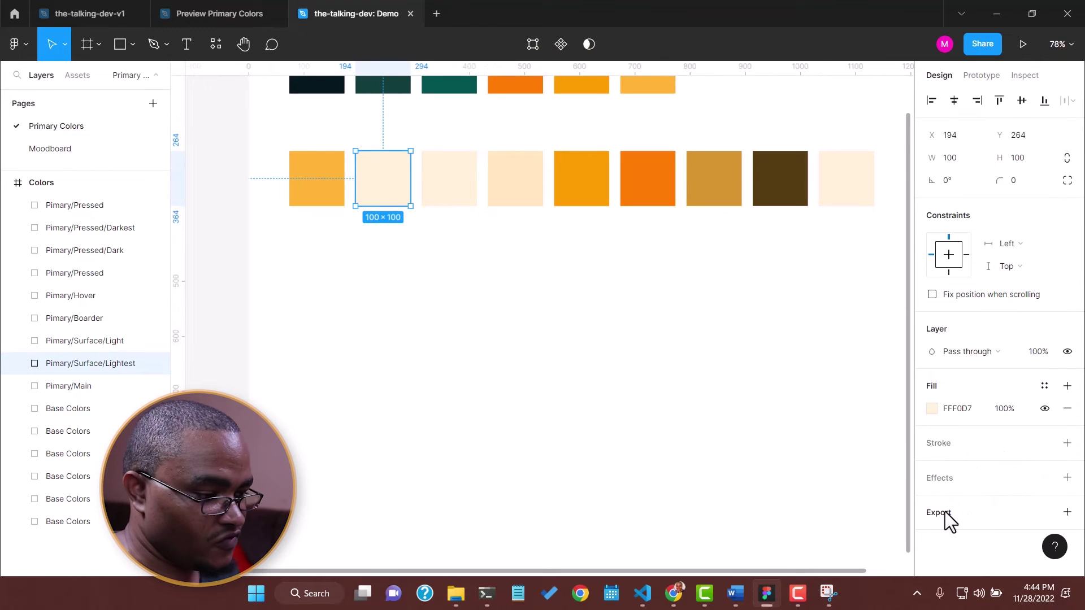
{"action": "left_click", "coordinate": [932, 409]}
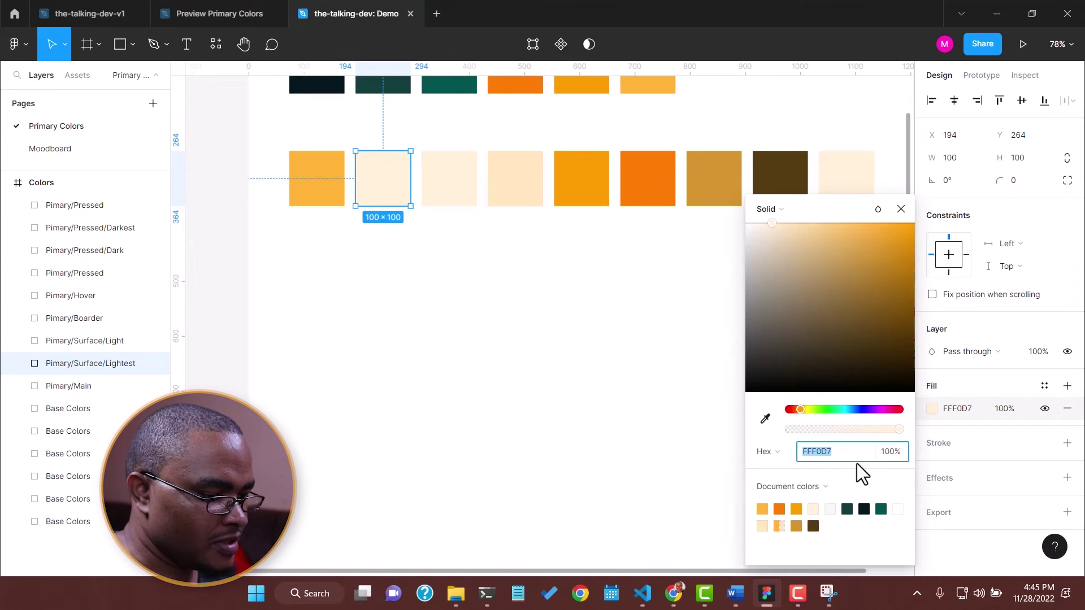
{"action": "left_click", "coordinate": [783, 456]}
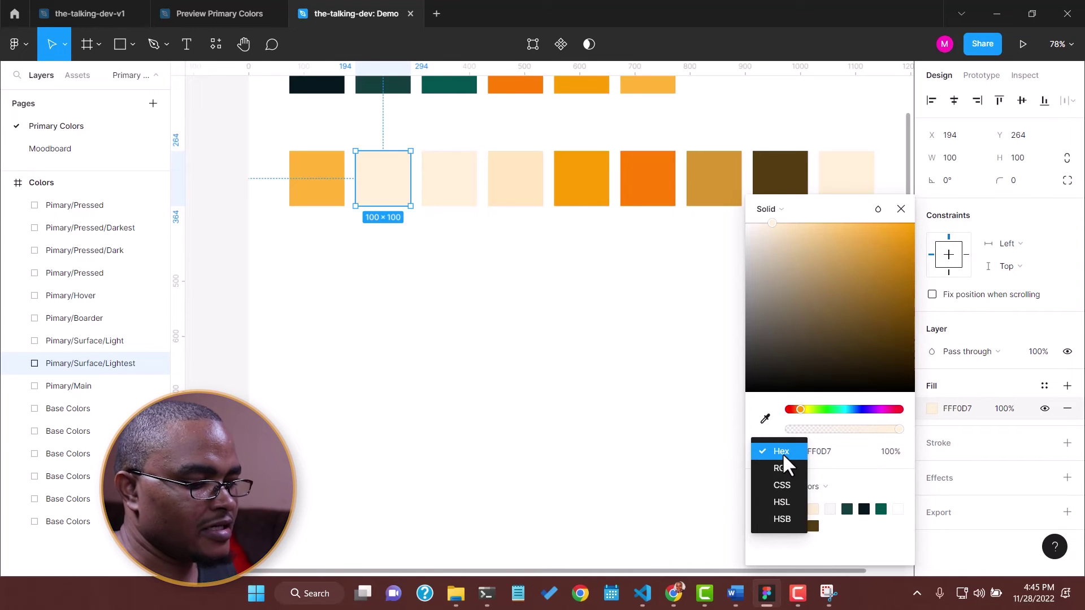
{"action": "left_click", "coordinate": [787, 514]}
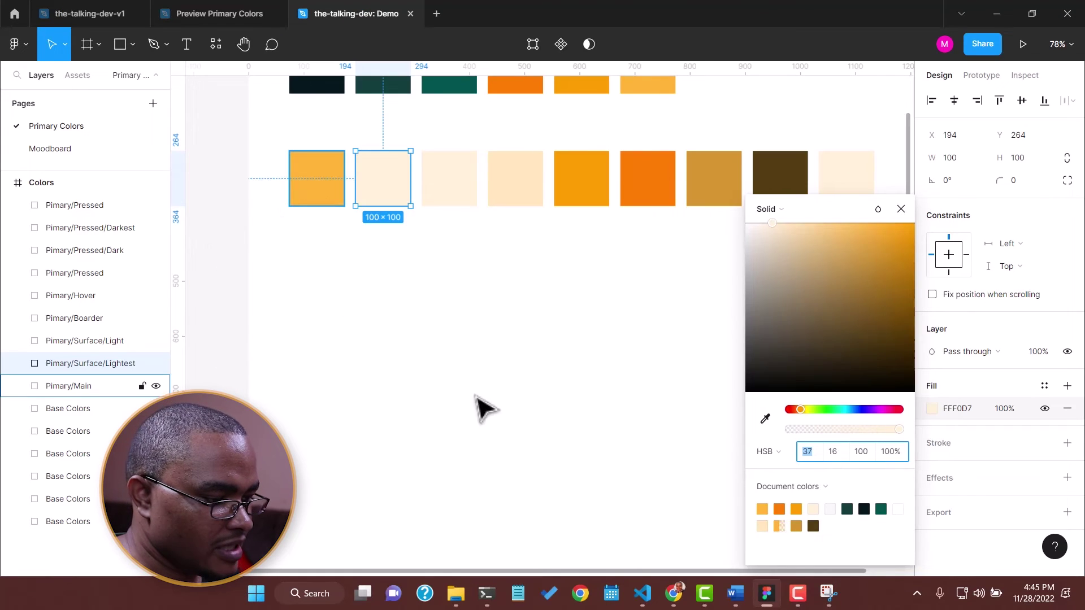
{"action": "left_click", "coordinate": [317, 178]}
{"action": "left_click", "coordinate": [932, 409]}
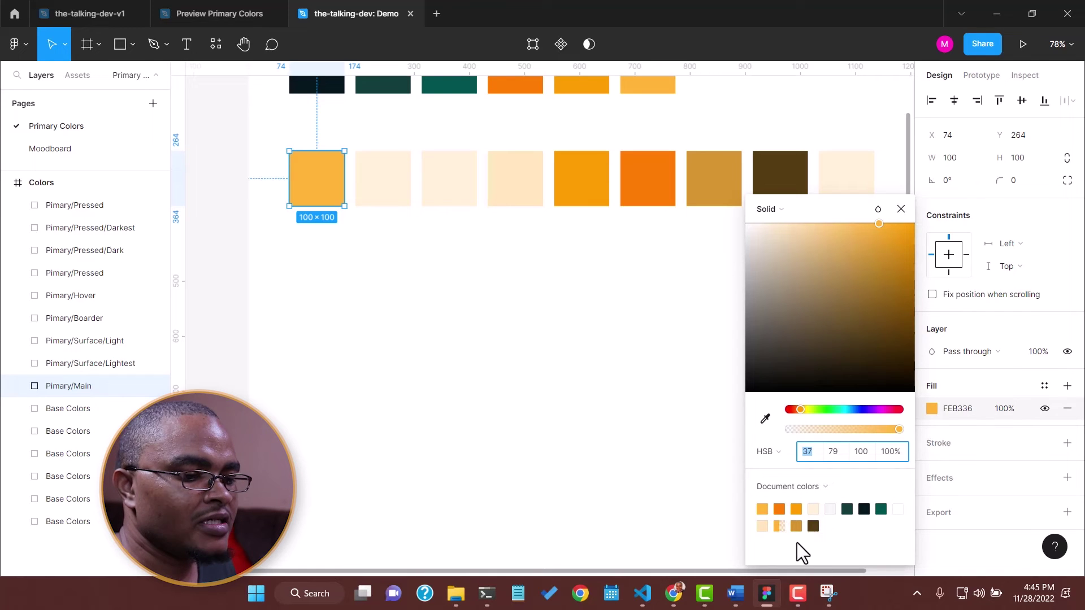
Step: Lower the fill saturation of the Pimary/Surface/Lightest swatch to 4 and finally to 2
{"action": "left_click", "coordinate": [395, 201]}
{"action": "left_click", "coordinate": [931, 408]}
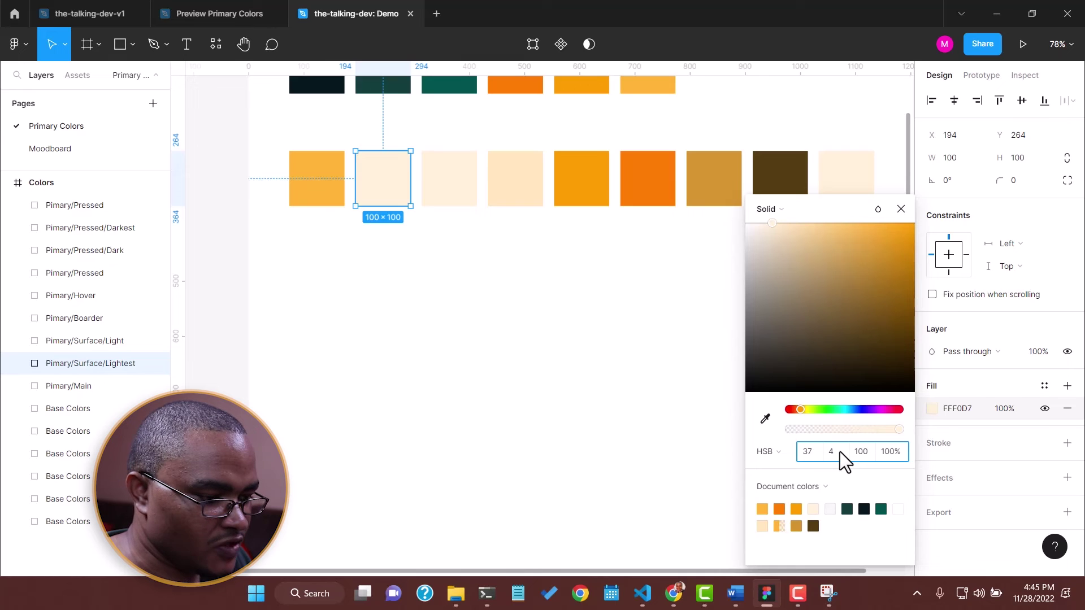
{"action": "key", "text": "Tab"}
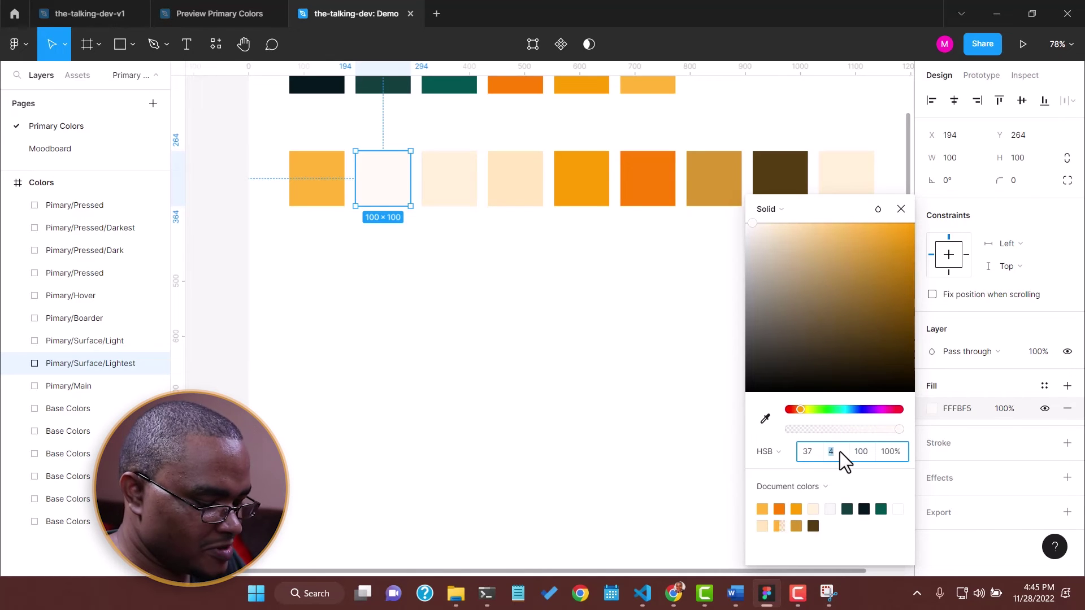
{"action": "left_click", "coordinate": [840, 452]}
{"action": "type", "text": "2"}
{"action": "key", "text": "Tab"}
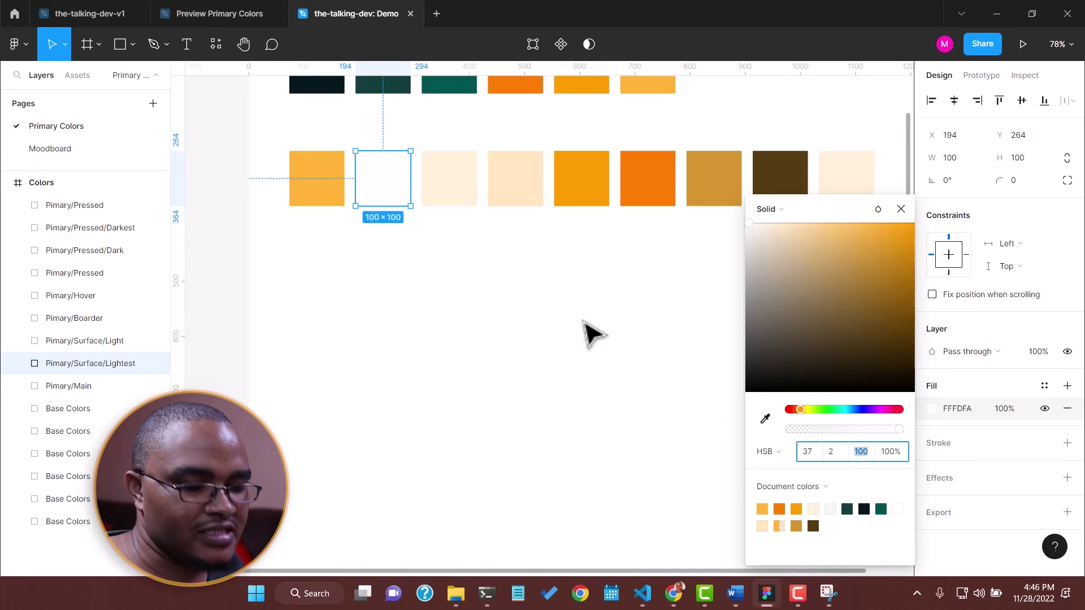
Step: Set the fill saturation of the Pimary/Surface/Light swatch to 8
{"action": "left_click", "coordinate": [469, 178]}
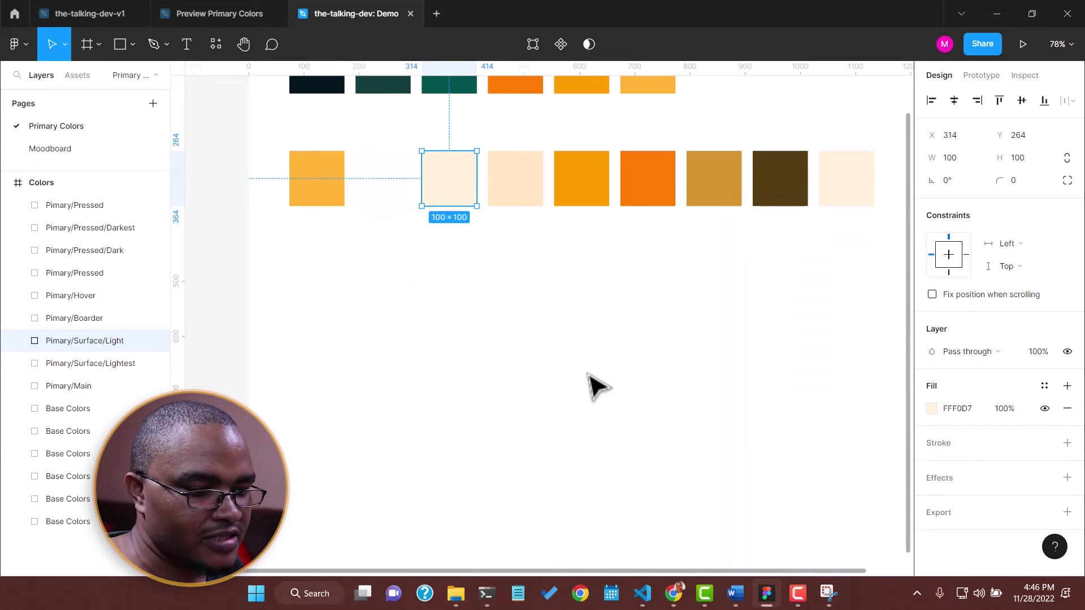
{"action": "left_click", "coordinate": [931, 408]}
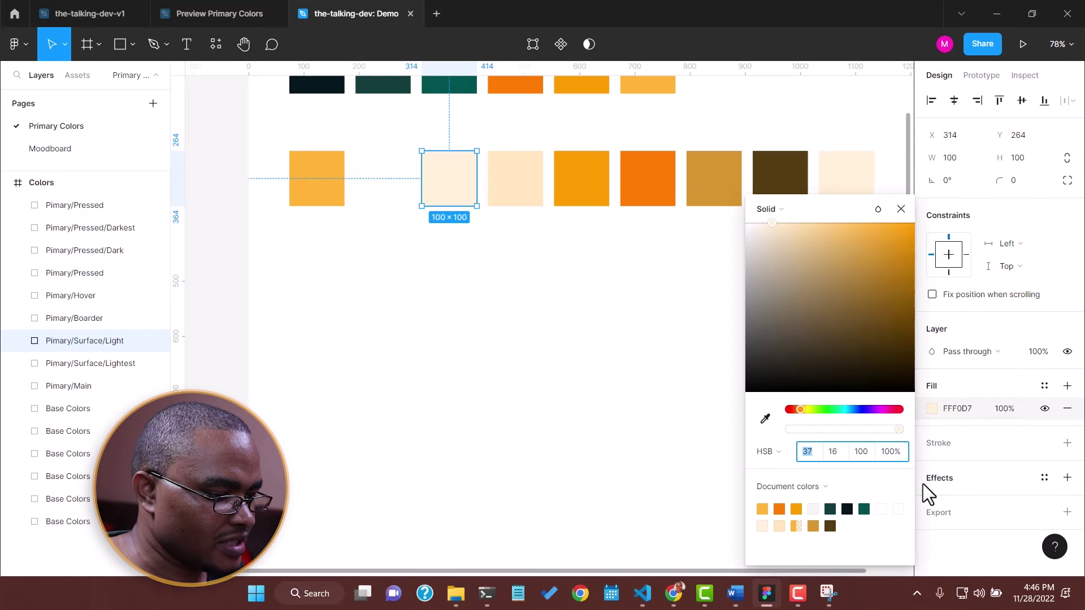
{"action": "left_click", "coordinate": [829, 456]}
{"action": "type", "text": "8"}
{"action": "key", "text": "Tab"}
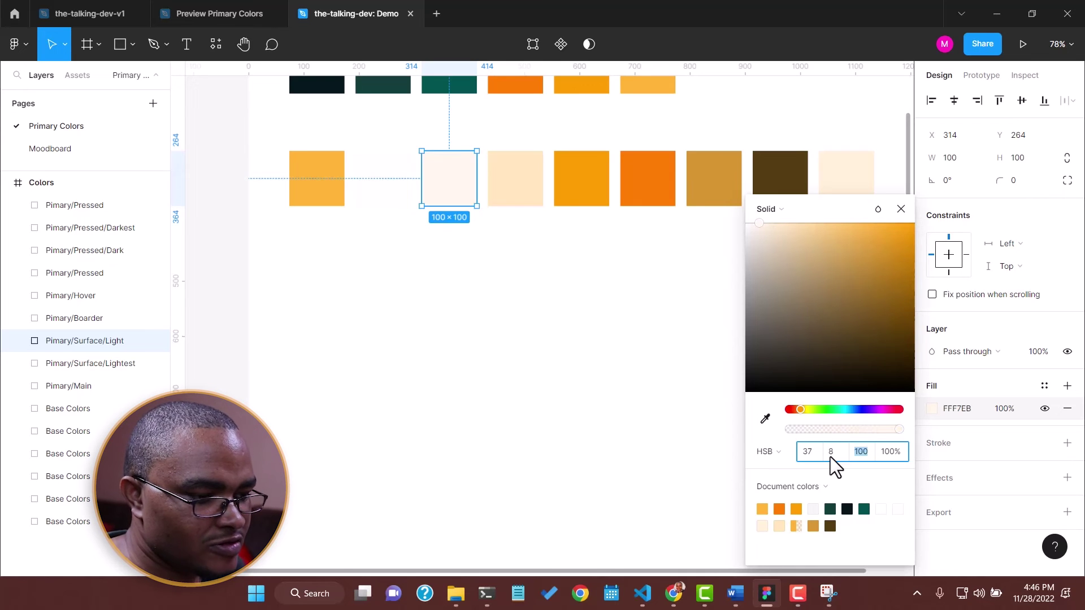
Step: Lower the fill brightness of the Pimary/Pressed/Dark swatch to 60 and finally to 50
{"action": "mouse_move", "coordinate": [710, 575]}
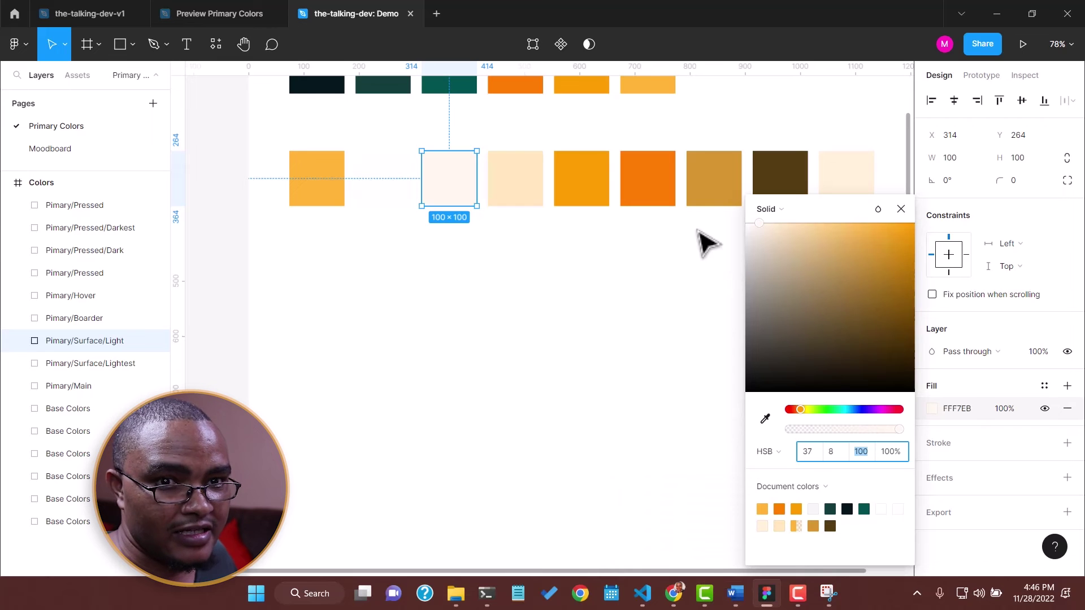
{"action": "left_click", "coordinate": [713, 187]}
{"action": "left_click", "coordinate": [935, 408]}
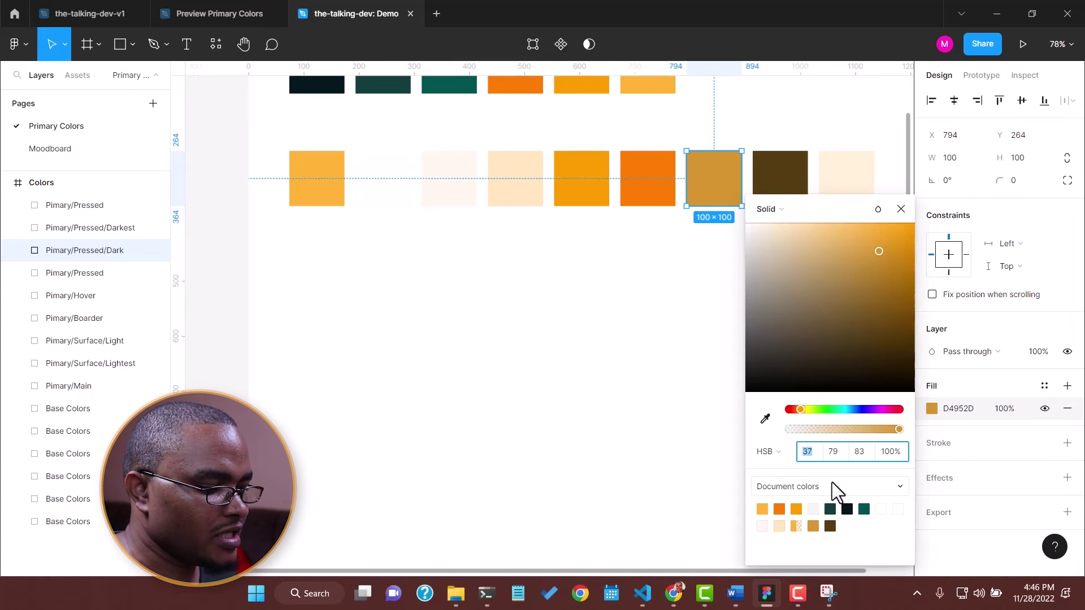
{"action": "left_click", "coordinate": [860, 452]}
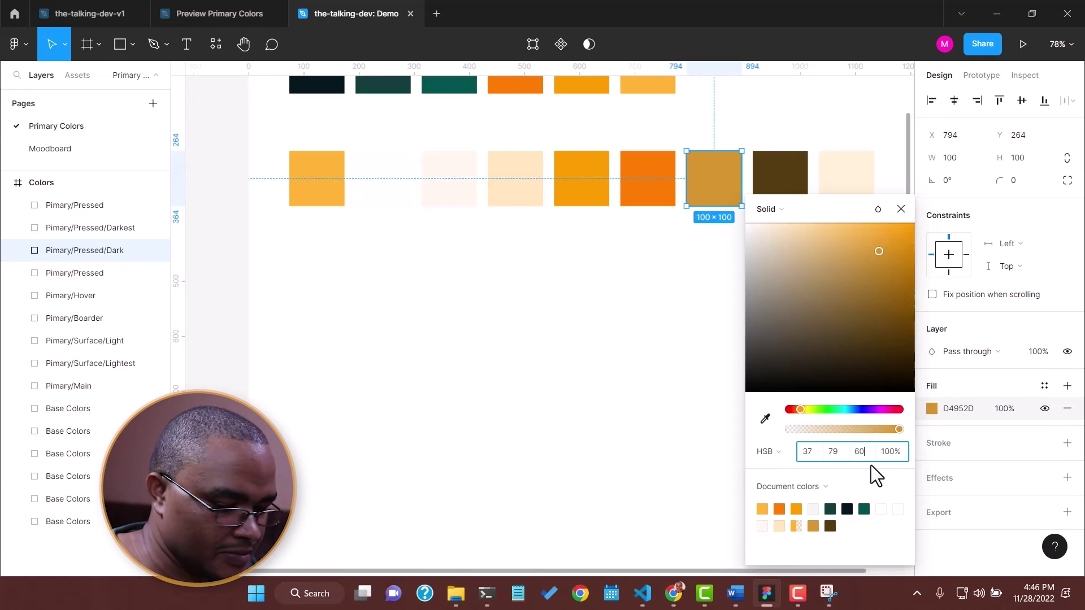
{"action": "key", "text": "Tab"}
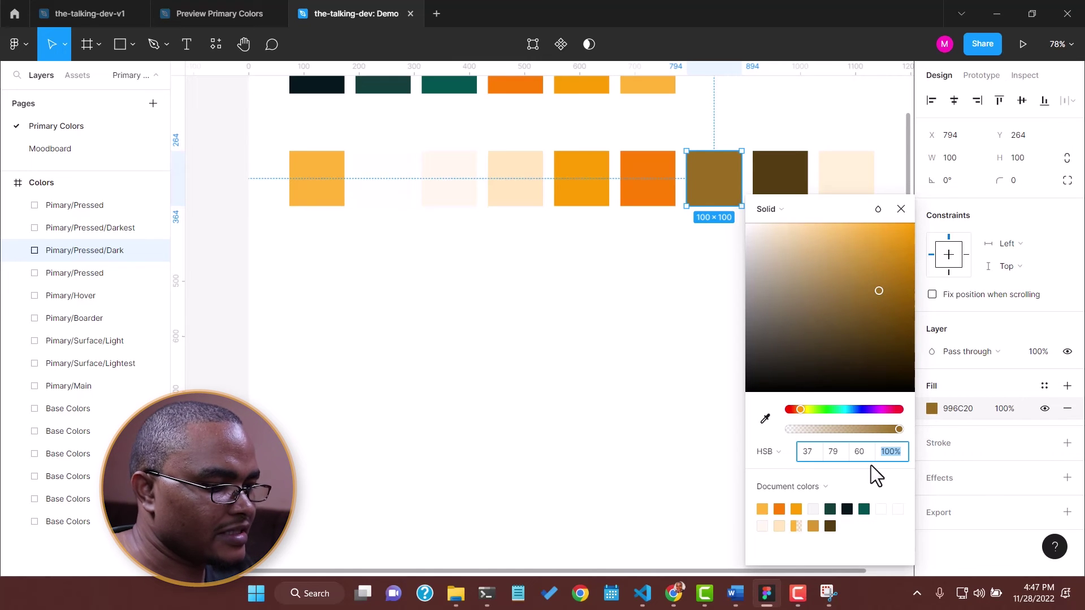
{"action": "left_click", "coordinate": [858, 454]}
{"action": "type", "text": "5"}
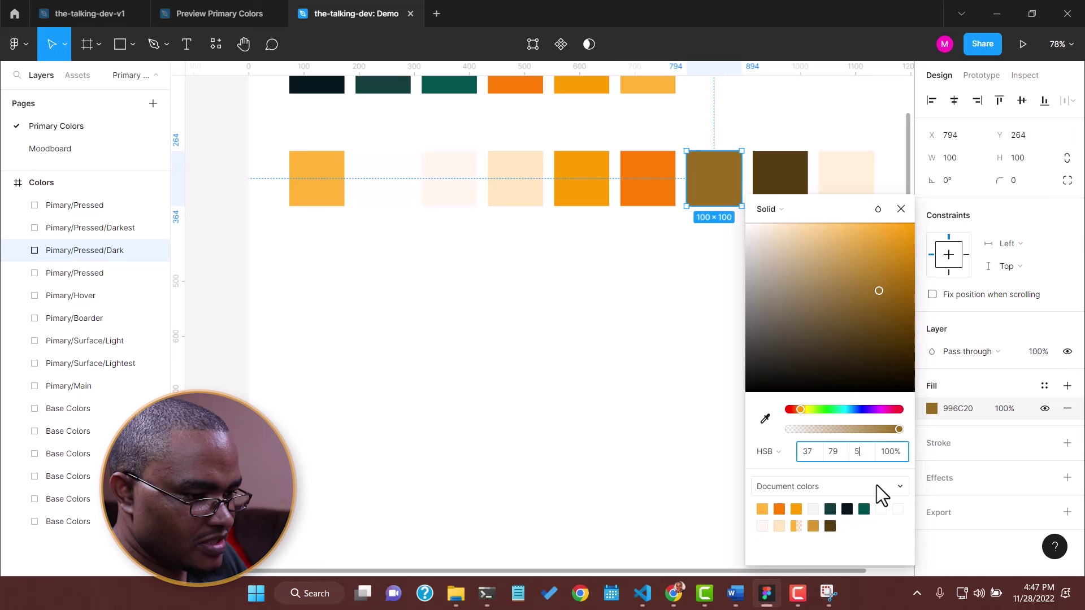
{"action": "type", "text": "0"}
{"action": "key", "text": "Return"}
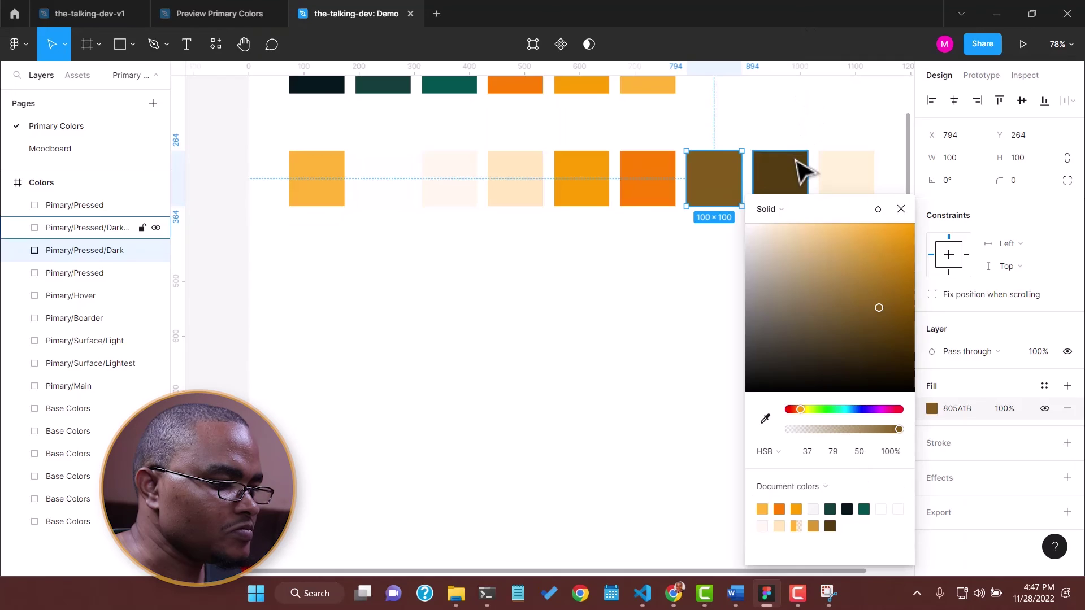
Step: Darken the Pimary/Pressed/Darkest fill to about #292113 by picking a duller, darker shade in the color field
{"action": "left_click", "coordinate": [792, 163]}
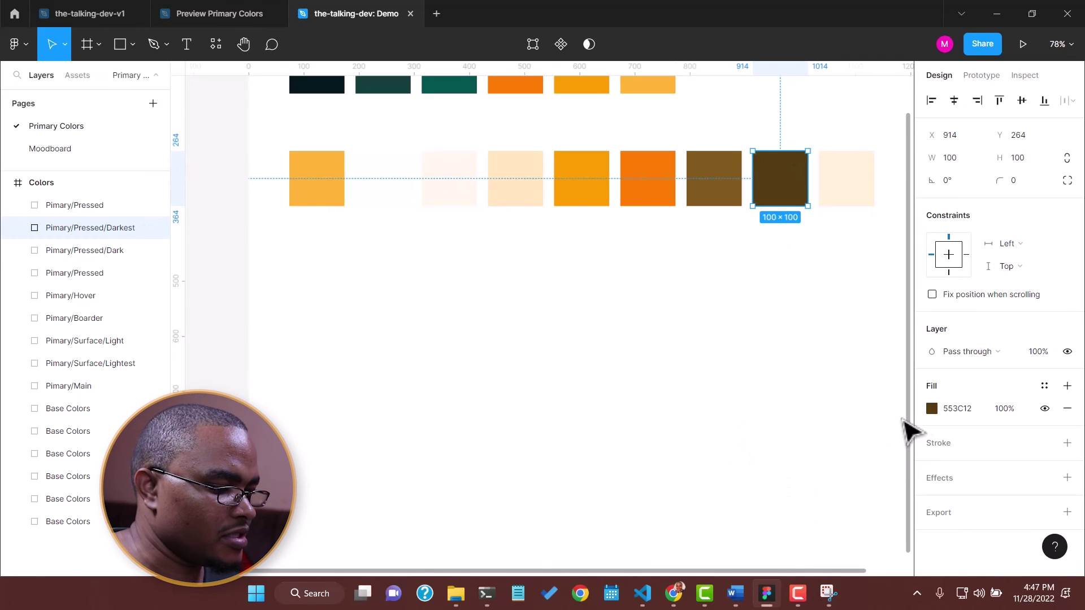
{"action": "left_click", "coordinate": [930, 410]}
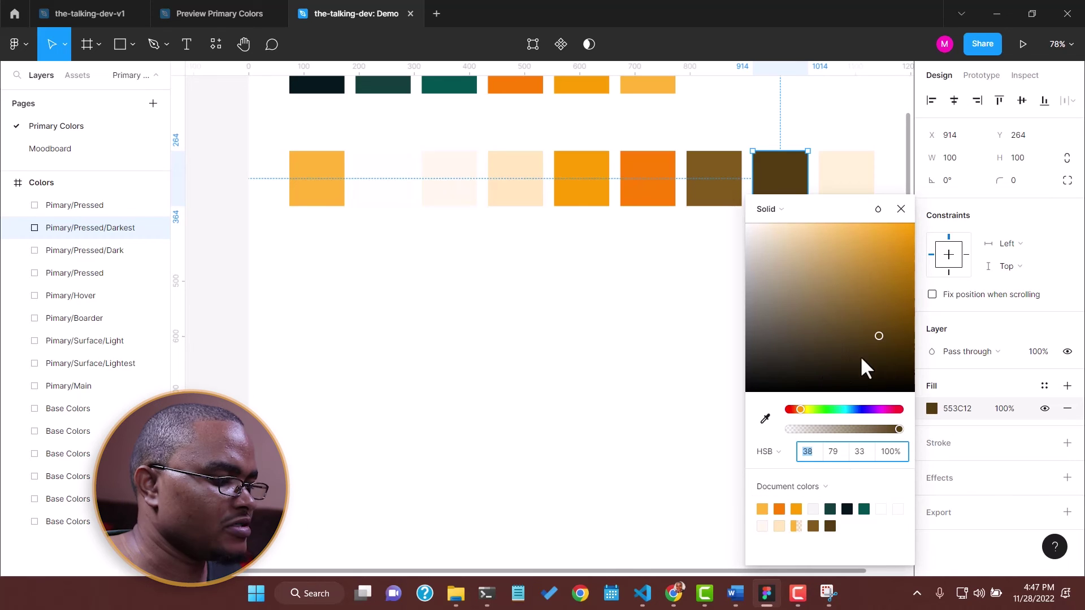
{"action": "left_click_drag", "start_coordinate": [873, 339], "coordinate": [839, 358]}
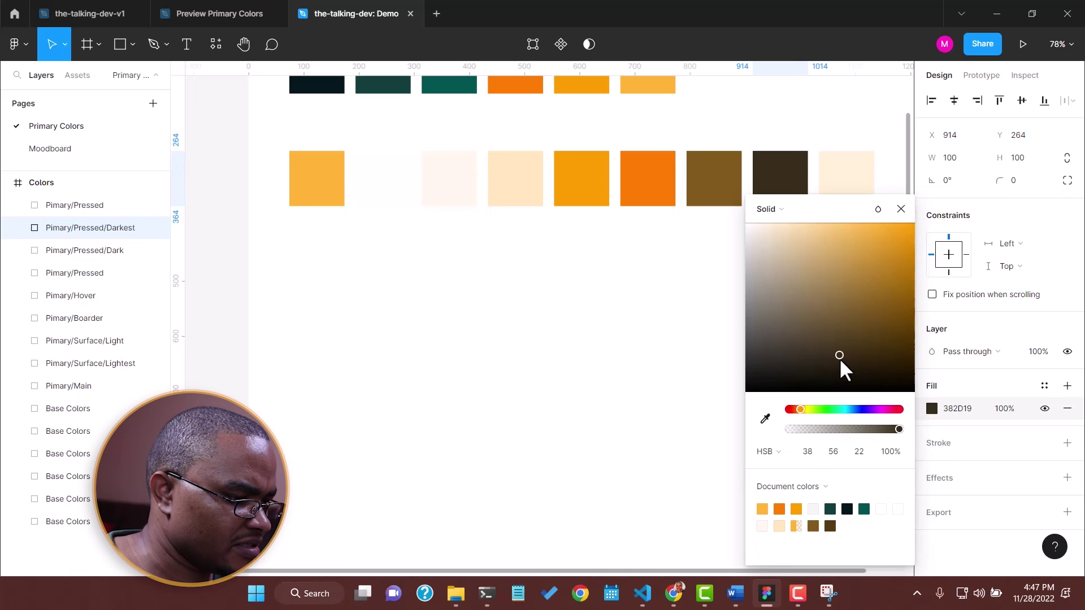
{"action": "left_click_drag", "start_coordinate": [838, 358], "coordinate": [835, 367]}
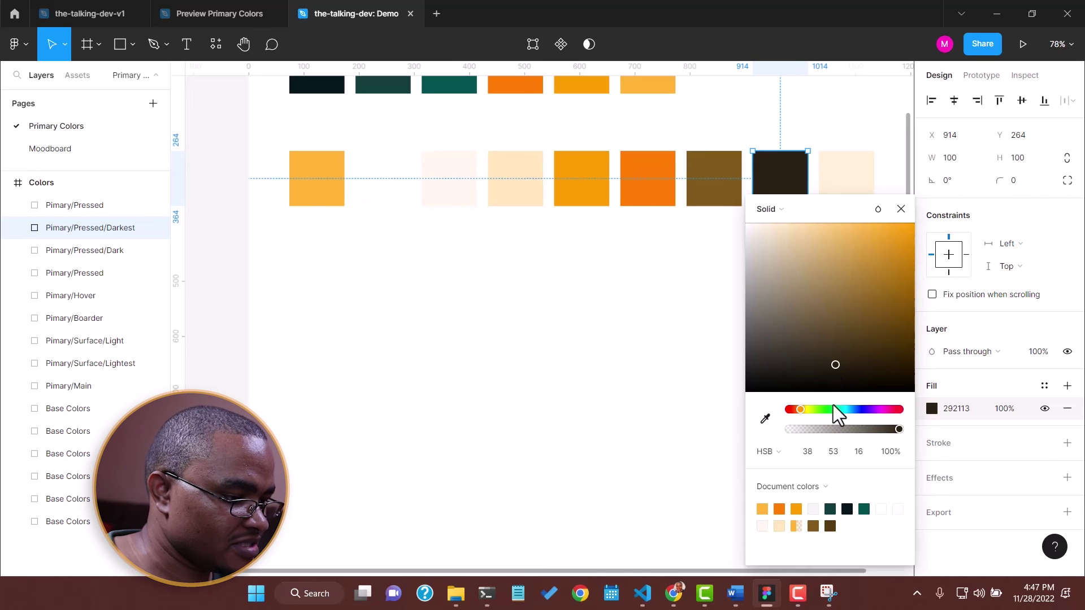
Step: Set the Pimary/Pressed/Darkest fill's hue to 37 and its brightness to 15
{"action": "left_click", "coordinate": [810, 456]}
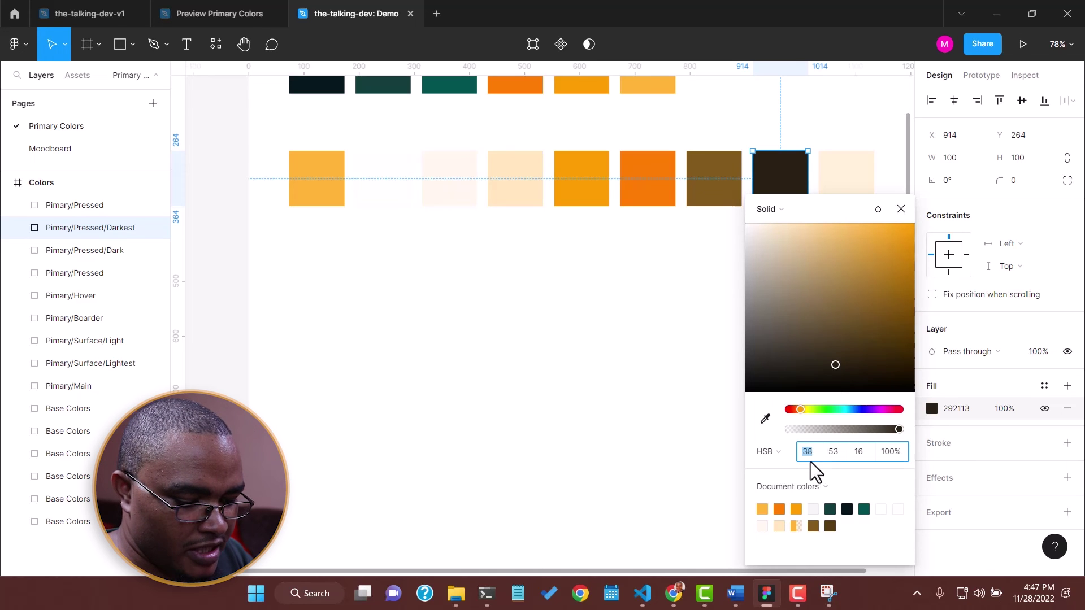
{"action": "type", "text": "37"}
{"action": "key", "text": "Tab"}
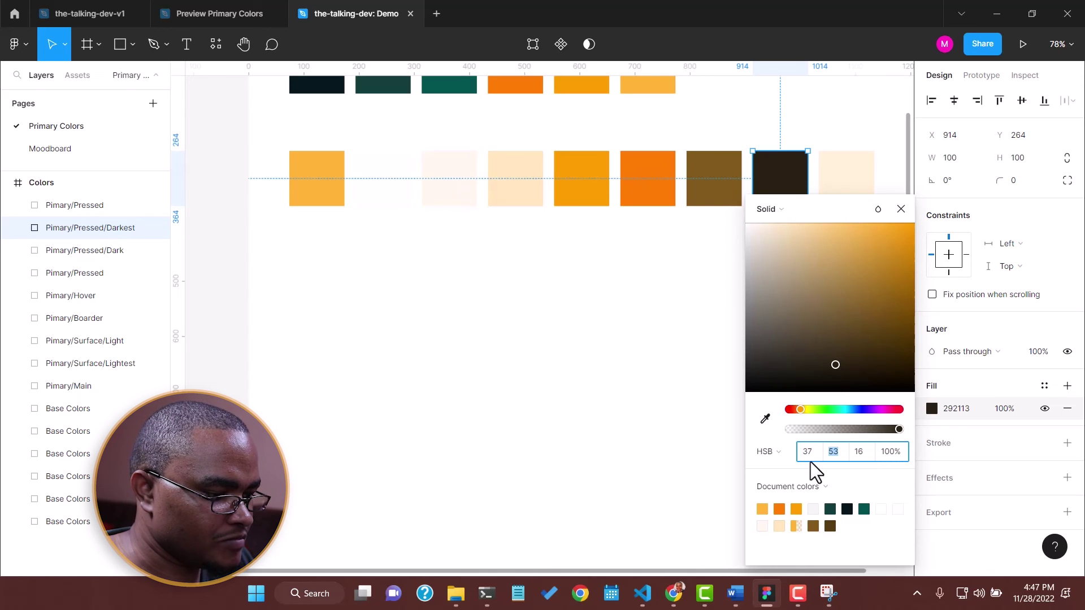
{"action": "key", "text": "Tab"}
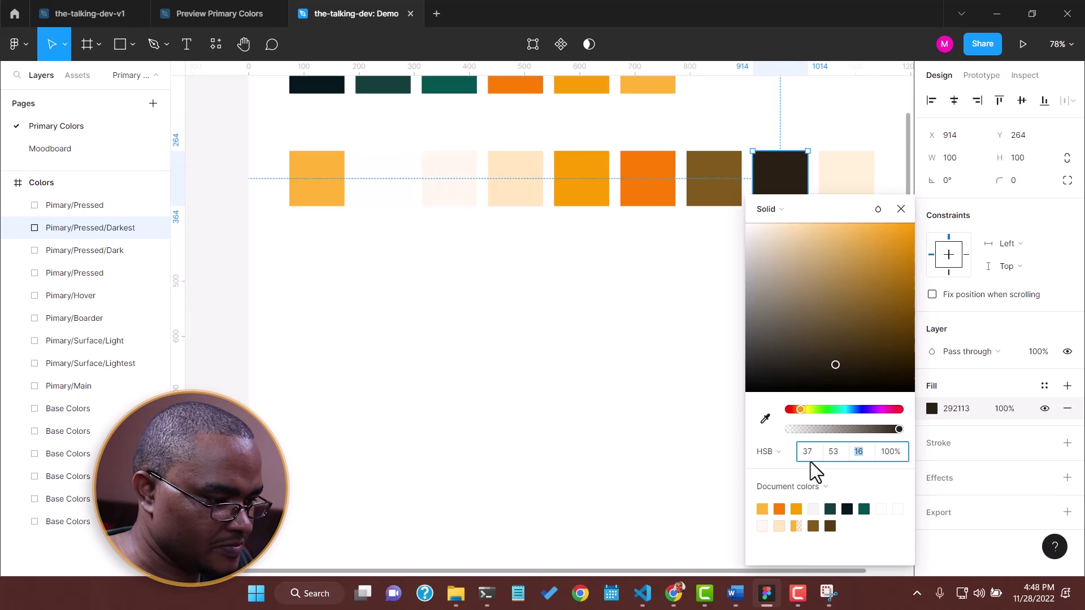
{"action": "type", "text": "15"}
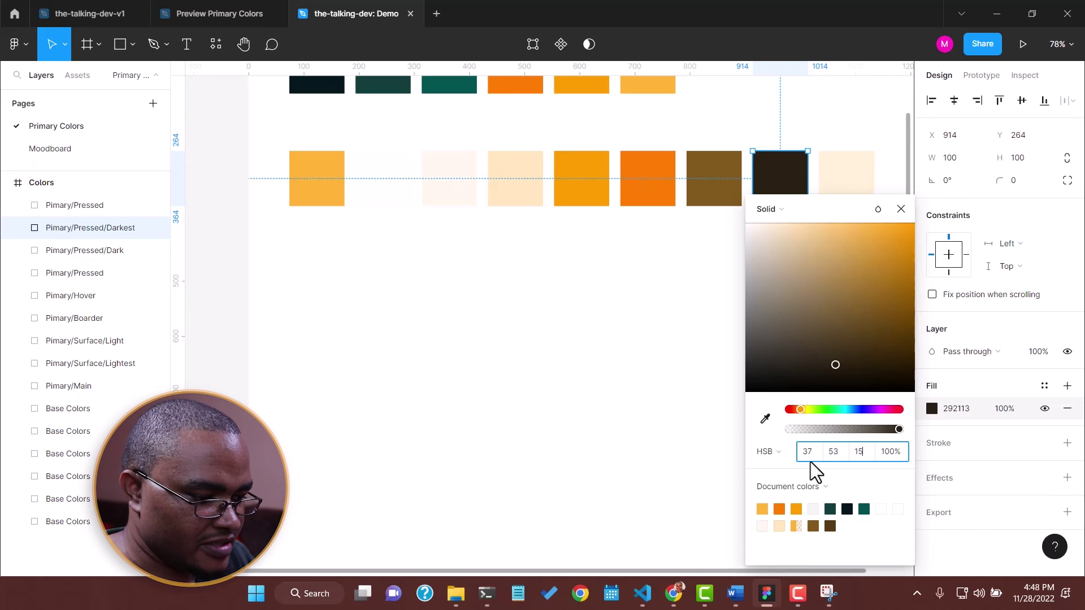
{"action": "key", "text": "Tab"}
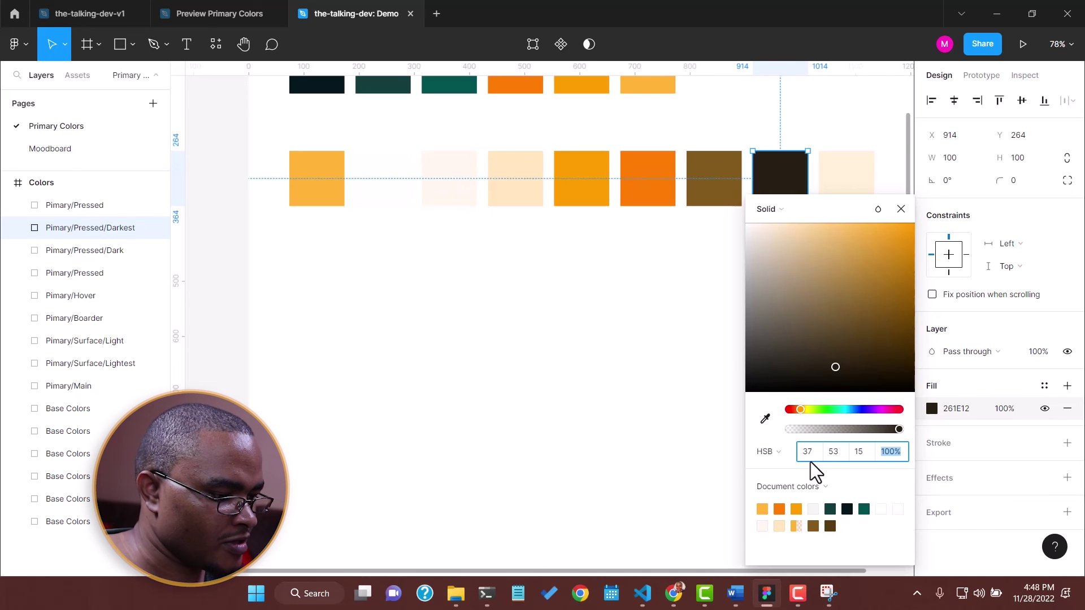
Step: Set the Pimary/Pressed/Darkest fill's saturation to 60 and close the color picker
{"action": "left_click", "coordinate": [833, 452]}
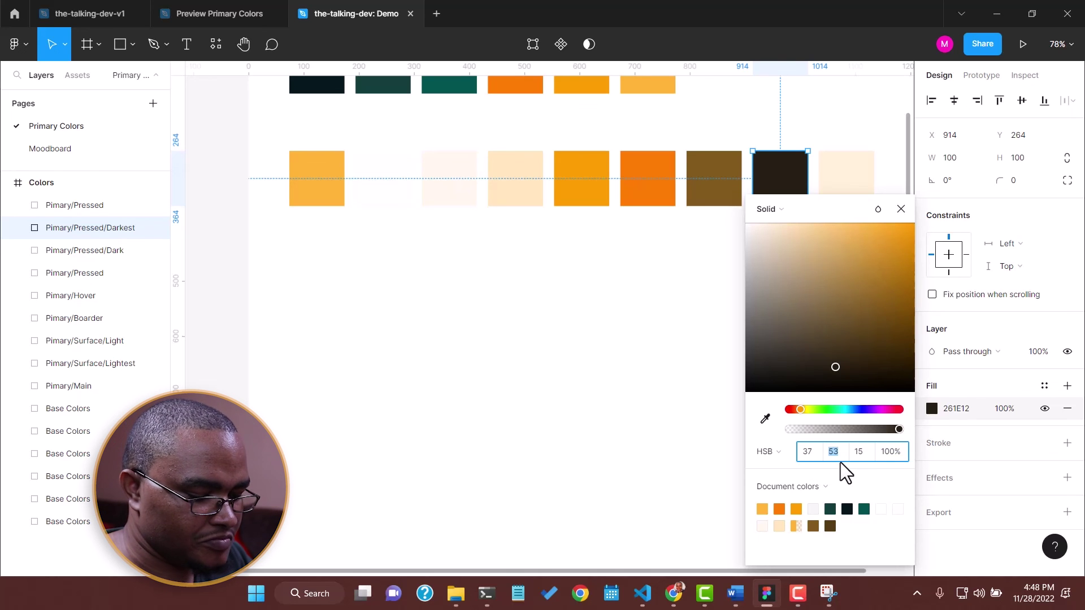
{"action": "key", "text": "Tab"}
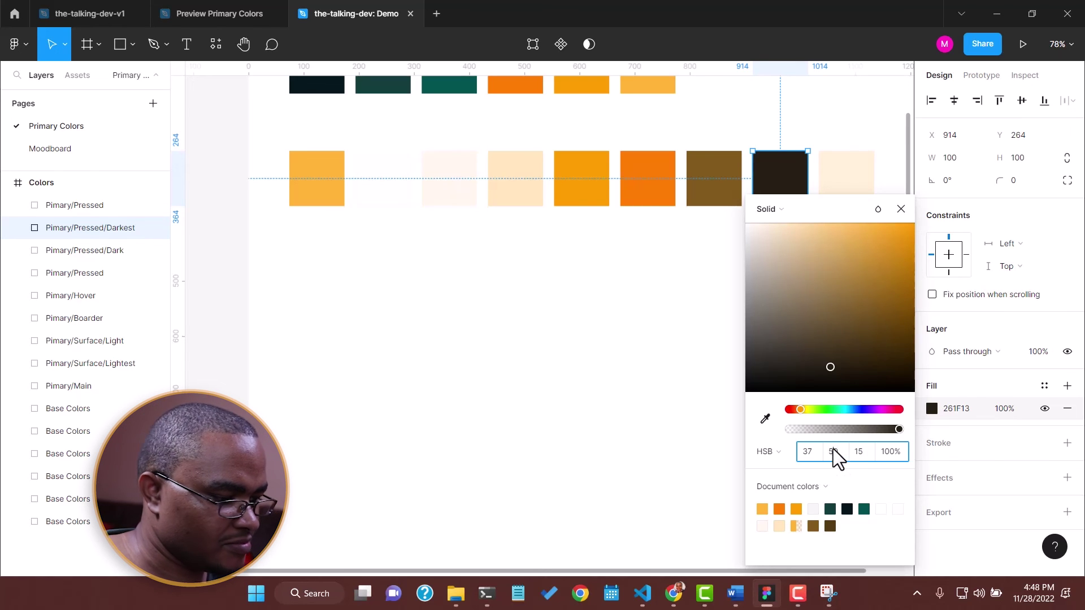
{"action": "left_click", "coordinate": [833, 451]}
{"action": "type", "text": "60"}
{"action": "key", "text": "Tab"}
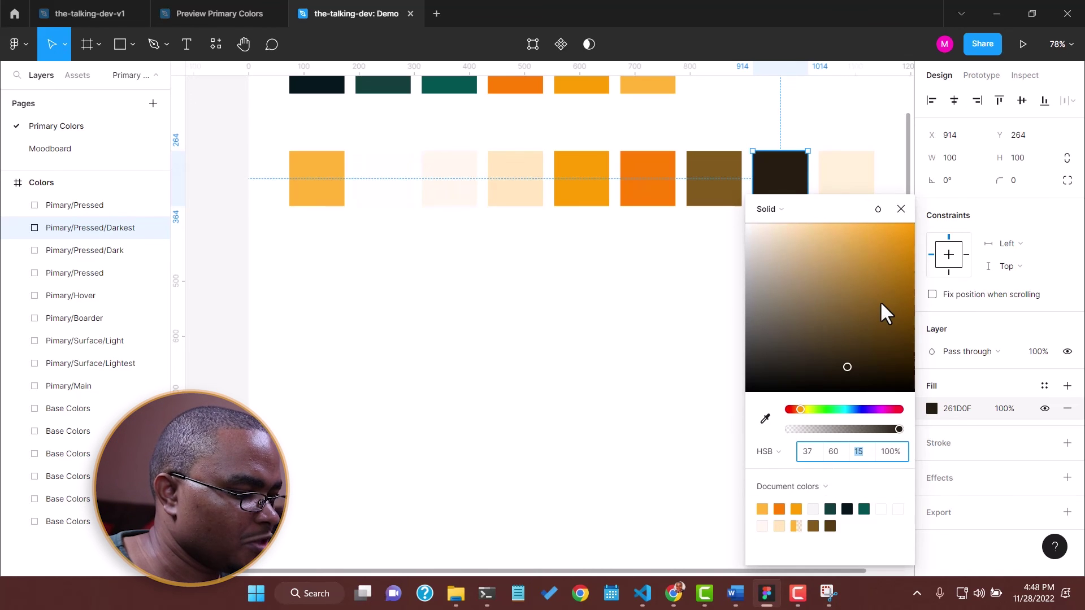
{"action": "left_click", "coordinate": [904, 210]}
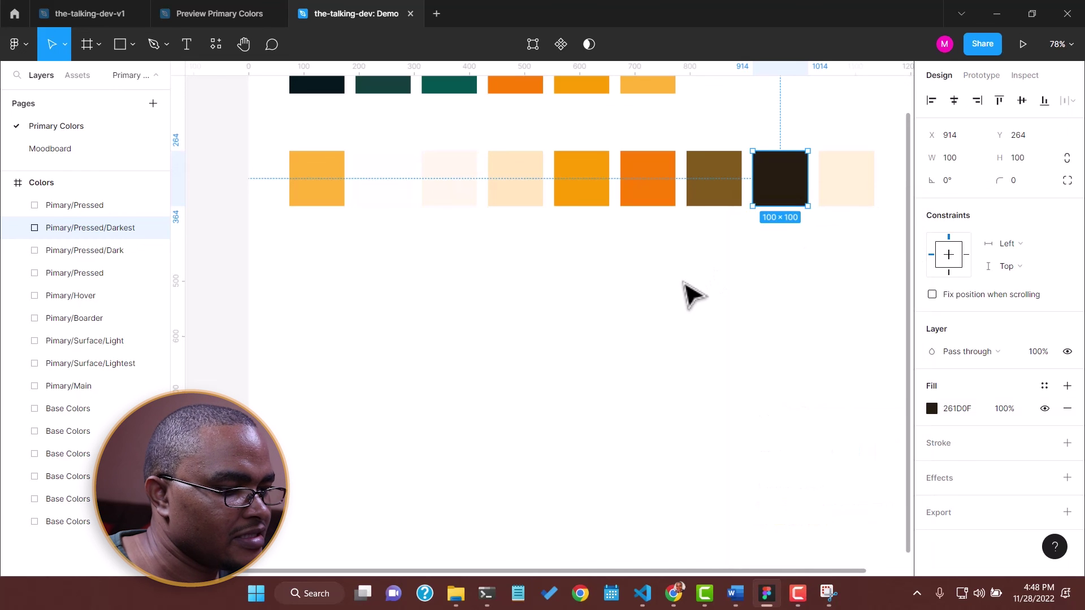
{"action": "left_click", "coordinate": [684, 305]}
{"action": "scroll", "coordinate": [266, 280], "scroll_direction": "up", "scroll_amount": 3}
{"action": "left_click_drag", "start_coordinate": [277, 224], "coordinate": [864, 346]}
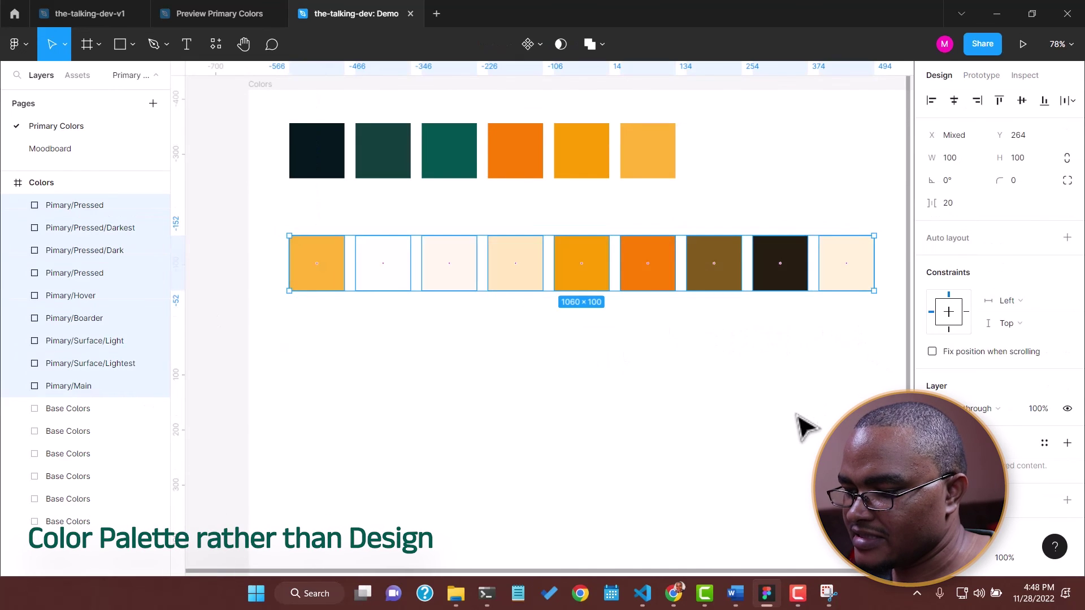
{"action": "left_click", "coordinate": [789, 425]}
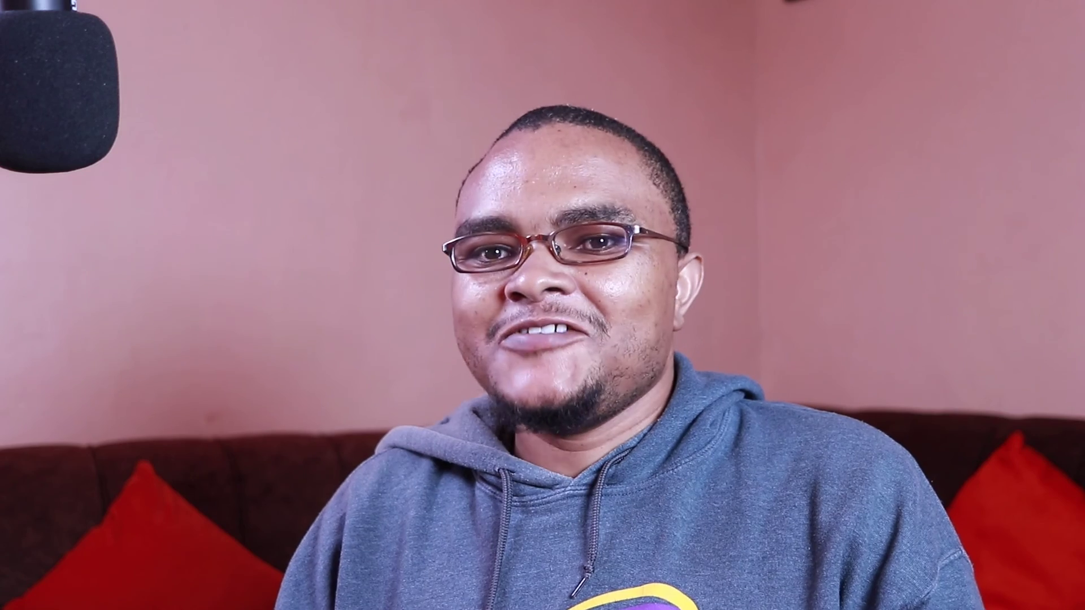